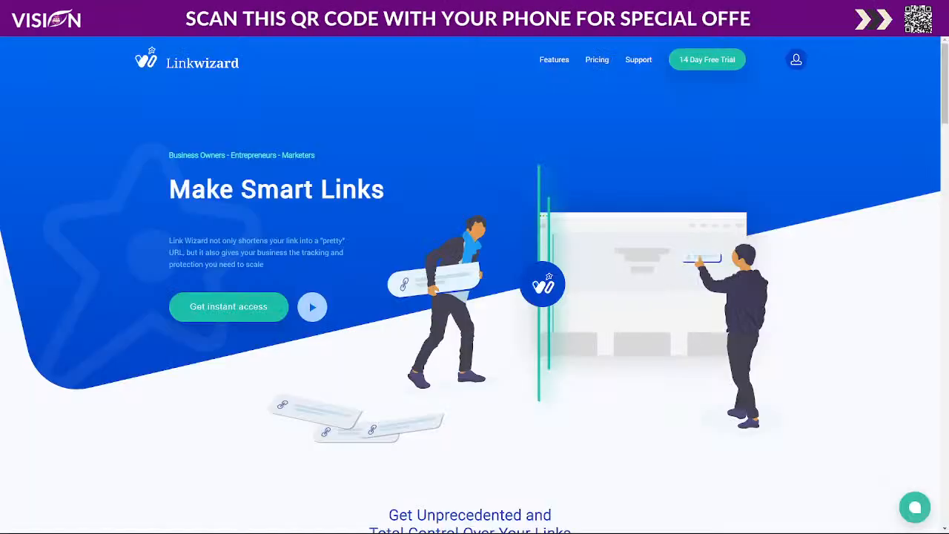
Look through the Link Wizard homepage, examining the feature list, the Zapier integration entry and the customer reviews
{"action": "scroll", "coordinate": [767, 470], "scroll_direction": "down", "scroll_amount": 6}
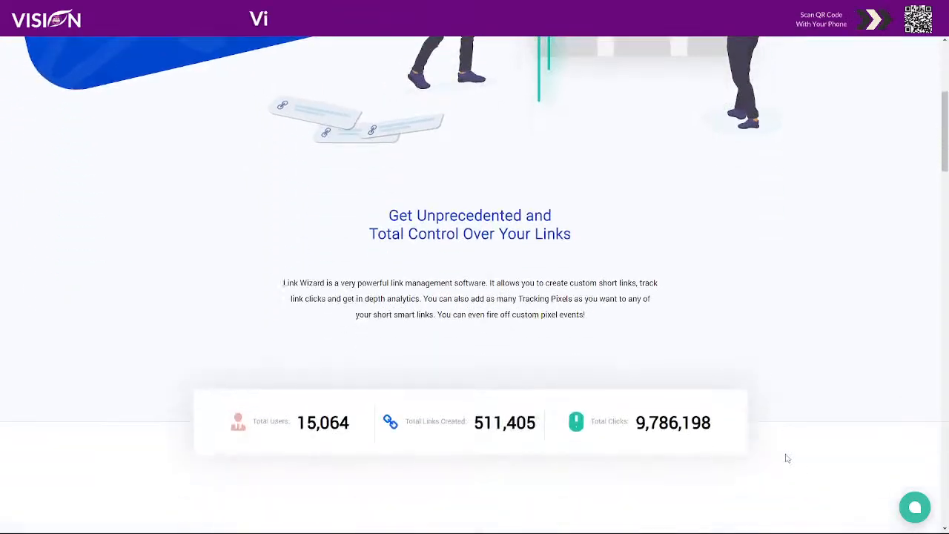
{"action": "scroll", "coordinate": [789, 414], "scroll_direction": "down", "scroll_amount": 14}
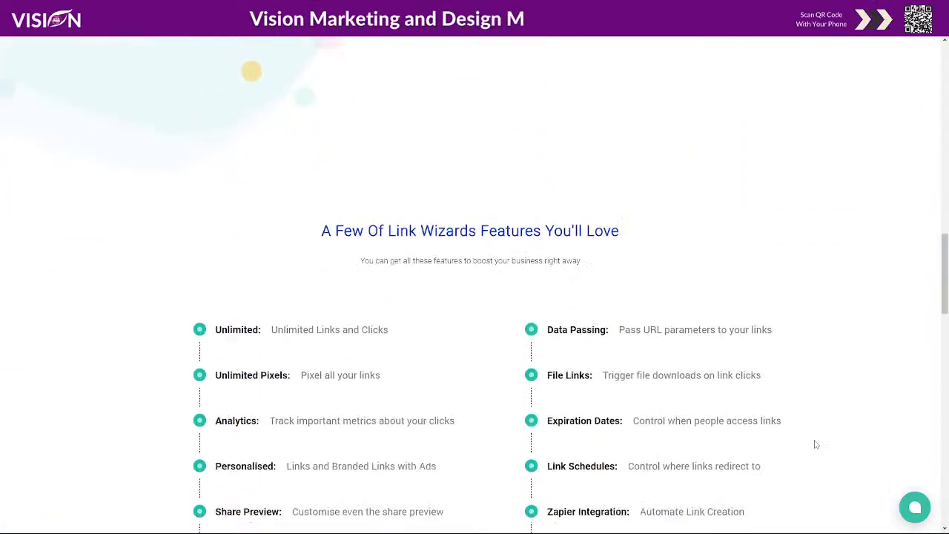
{"action": "scroll", "coordinate": [844, 447], "scroll_direction": "up", "scroll_amount": 1}
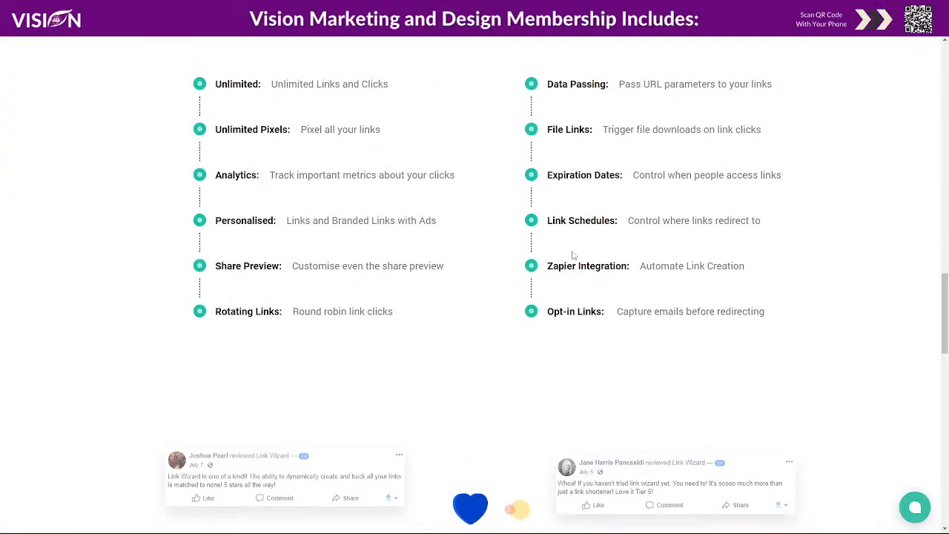
{"action": "left_click_drag", "start_coordinate": [545, 271], "coordinate": [754, 279]}
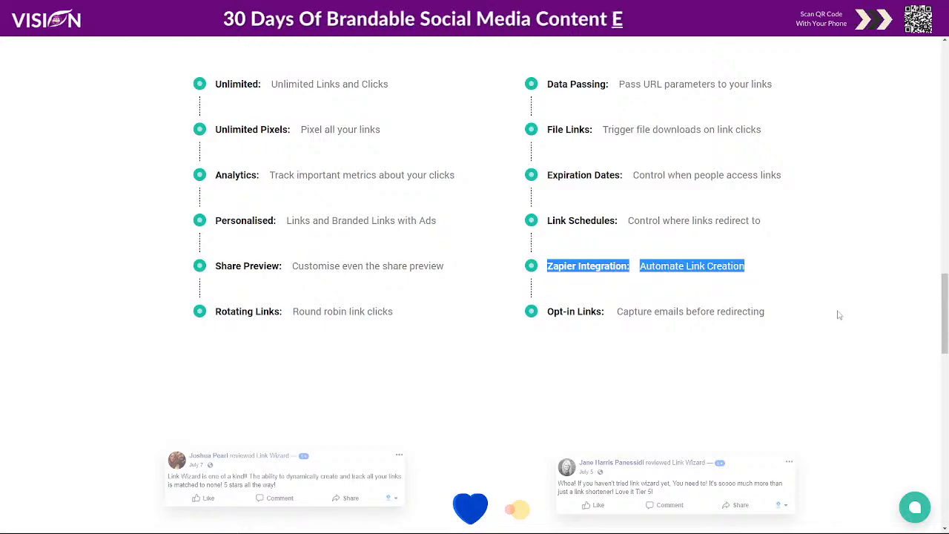
{"action": "scroll", "coordinate": [838, 393], "scroll_direction": "down", "scroll_amount": 15}
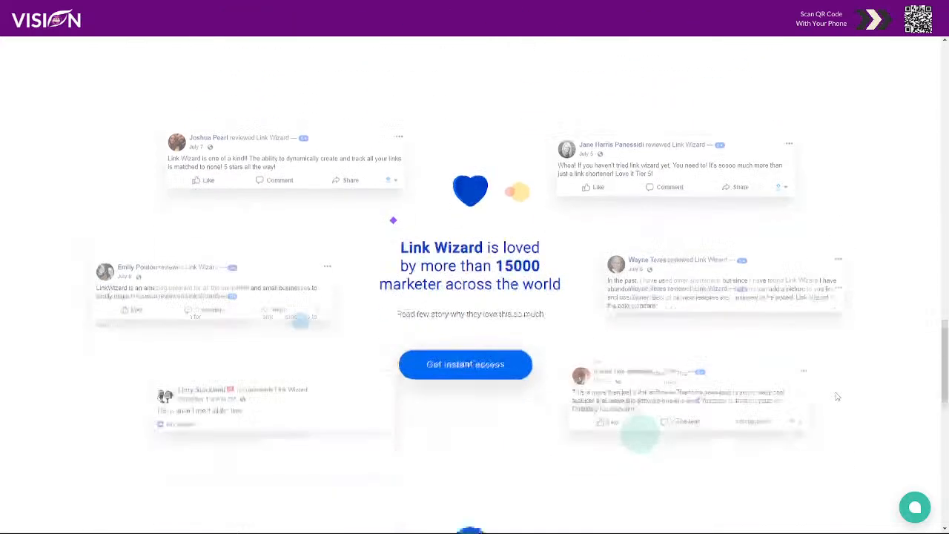
{"action": "scroll", "coordinate": [832, 395], "scroll_direction": "up", "scroll_amount": 2}
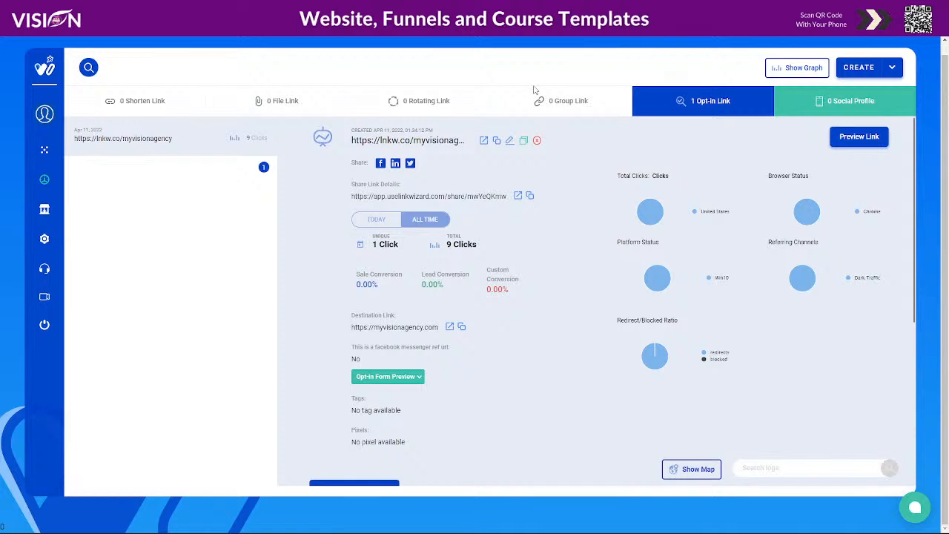
{"action": "scroll", "coordinate": [534, 92], "scroll_direction": "up", "scroll_amount": 1}
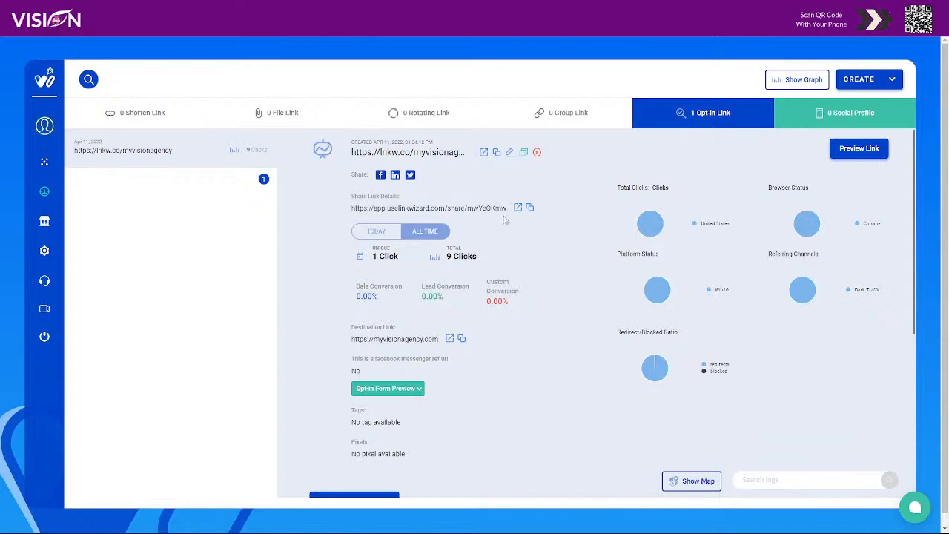
{"action": "left_click", "coordinate": [860, 82]}
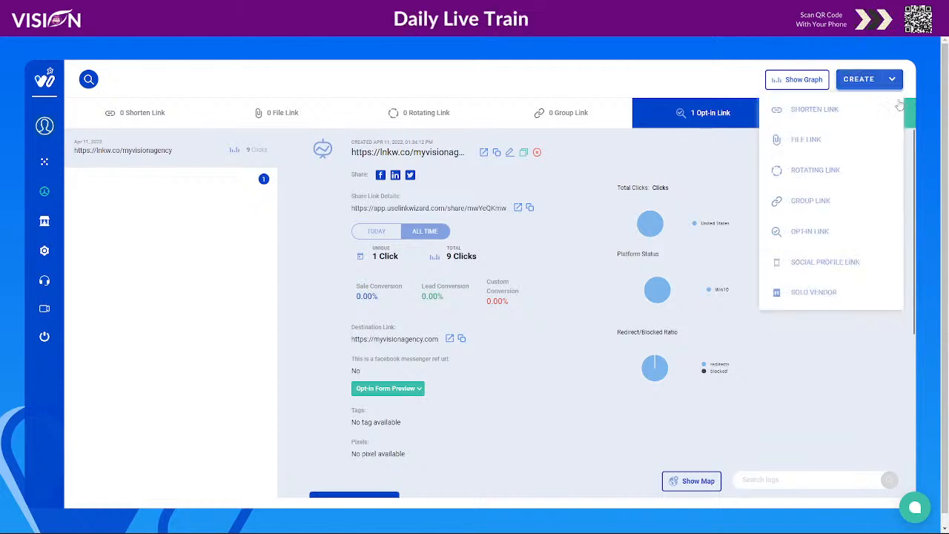
{"action": "left_click", "coordinate": [809, 232]}
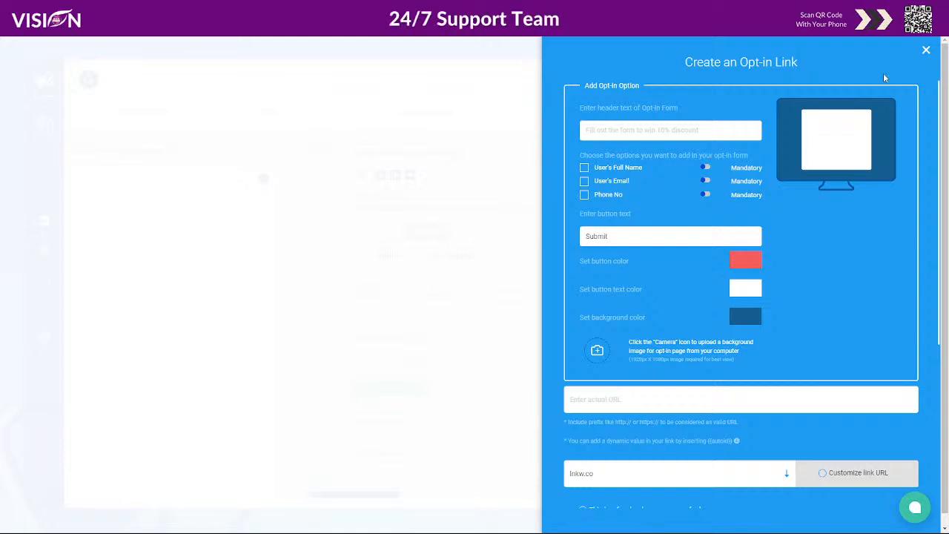
{"action": "left_click", "coordinate": [925, 51]}
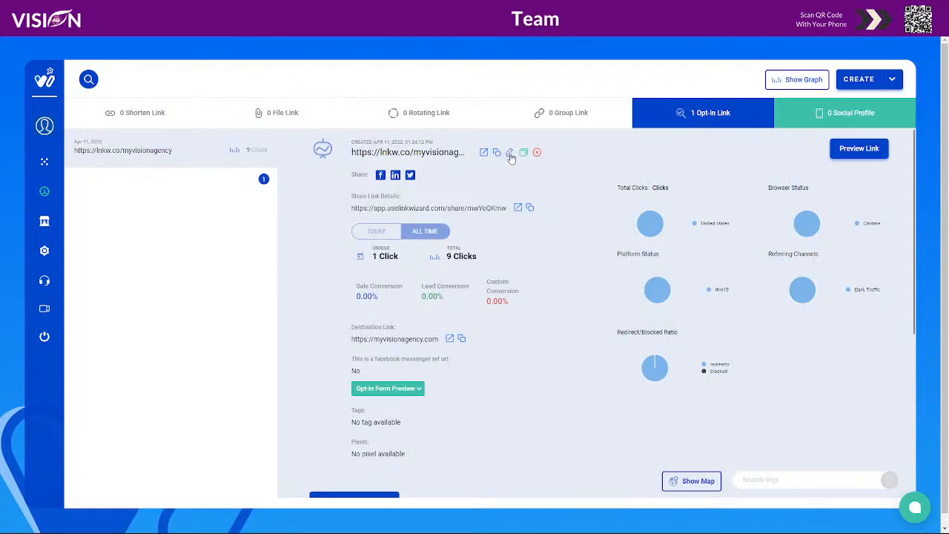
Open the myvisionagency opt-in link for editing and examine the header text on its published opt-in form
{"action": "left_click", "coordinate": [509, 152]}
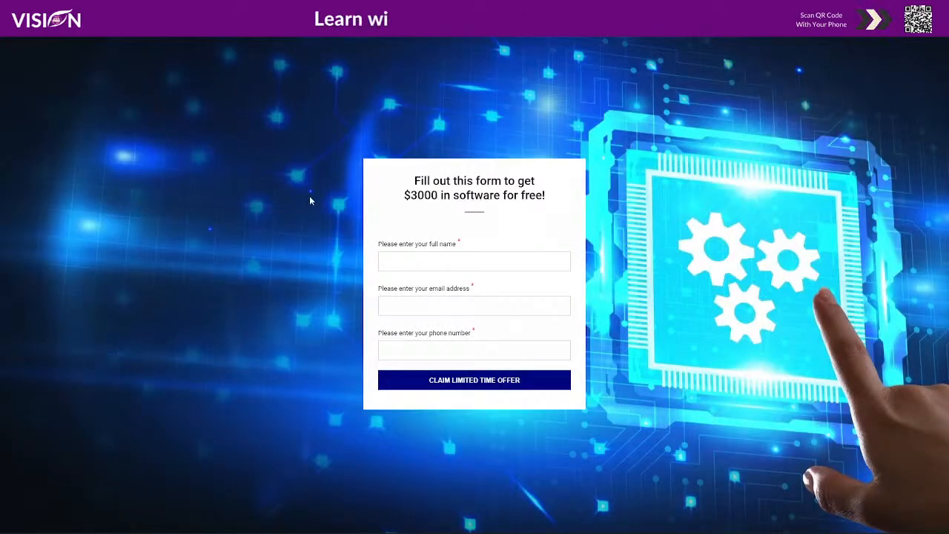
{"action": "left_click_drag", "start_coordinate": [421, 181], "coordinate": [491, 181]}
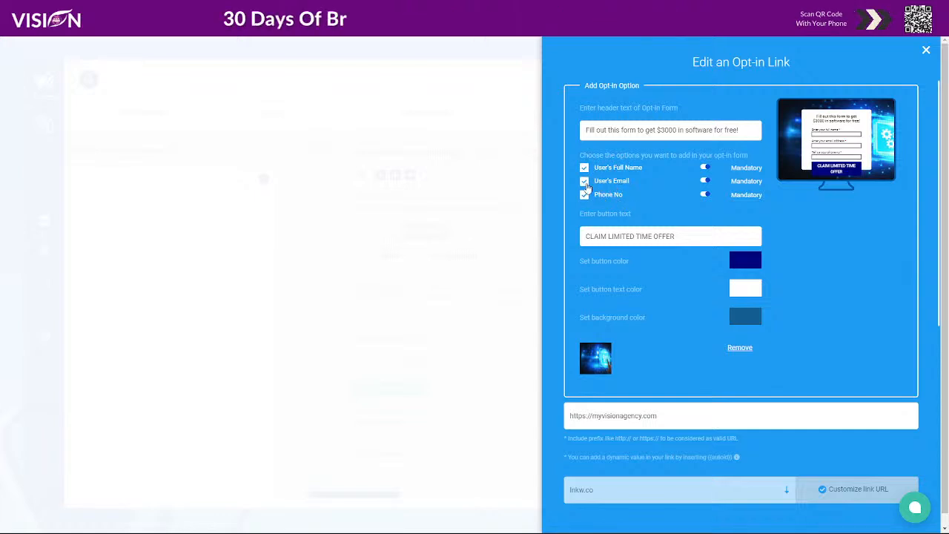
Exclude the User's Full Name field from the opt-in form and include it again
{"action": "left_click", "coordinate": [585, 169]}
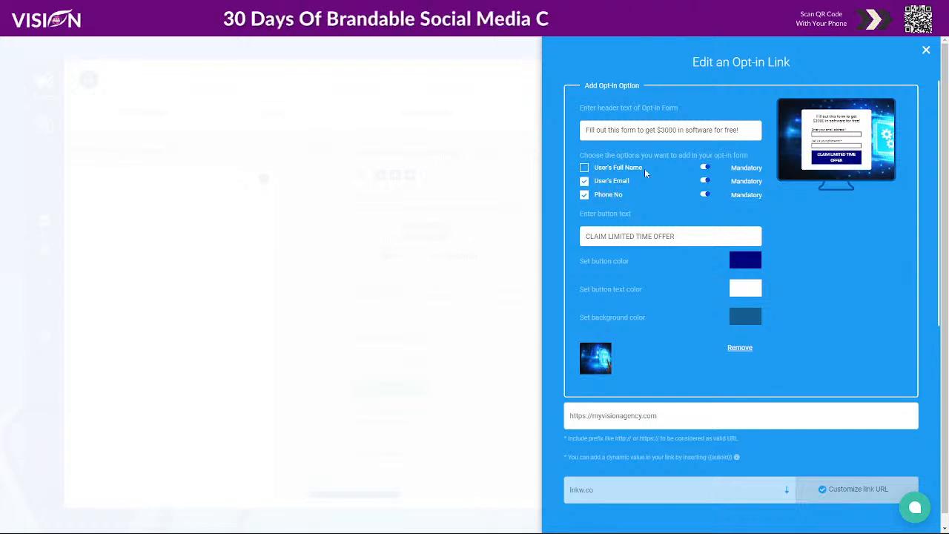
{"action": "left_click", "coordinate": [585, 169]}
{"action": "left_click", "coordinate": [584, 169]}
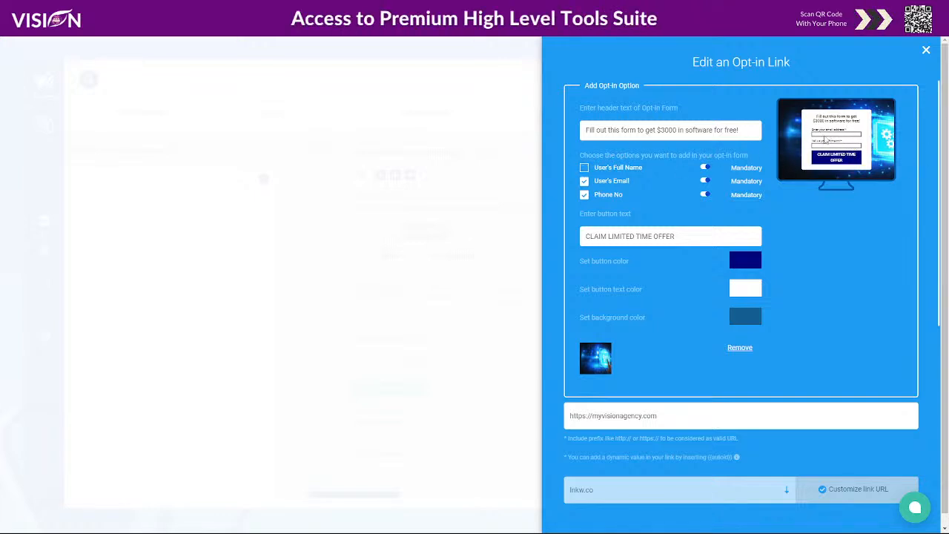
{"action": "left_click", "coordinate": [585, 168]}
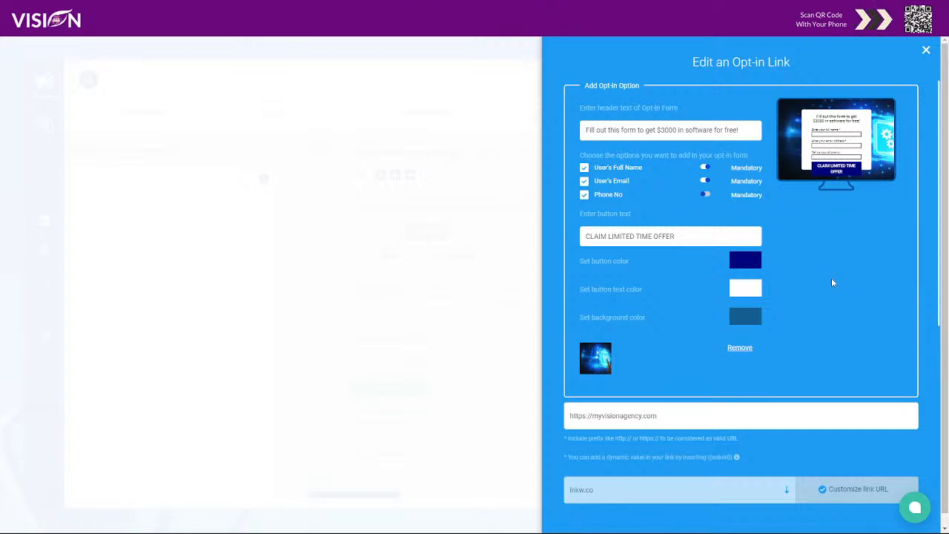
Look over the opt-in form settings and make the phone number field mandatory
{"action": "scroll", "coordinate": [827, 282], "scroll_direction": "down", "scroll_amount": 1}
{"action": "scroll", "coordinate": [801, 244], "scroll_direction": "down", "scroll_amount": 1}
{"action": "scroll", "coordinate": [774, 185], "scroll_direction": "up", "scroll_amount": 1}
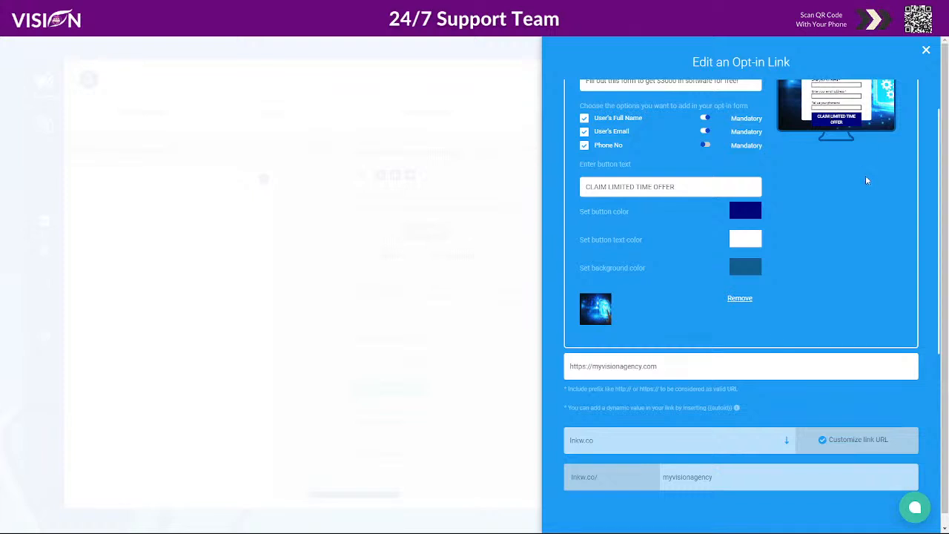
{"action": "scroll", "coordinate": [866, 180], "scroll_direction": "up", "scroll_amount": 1}
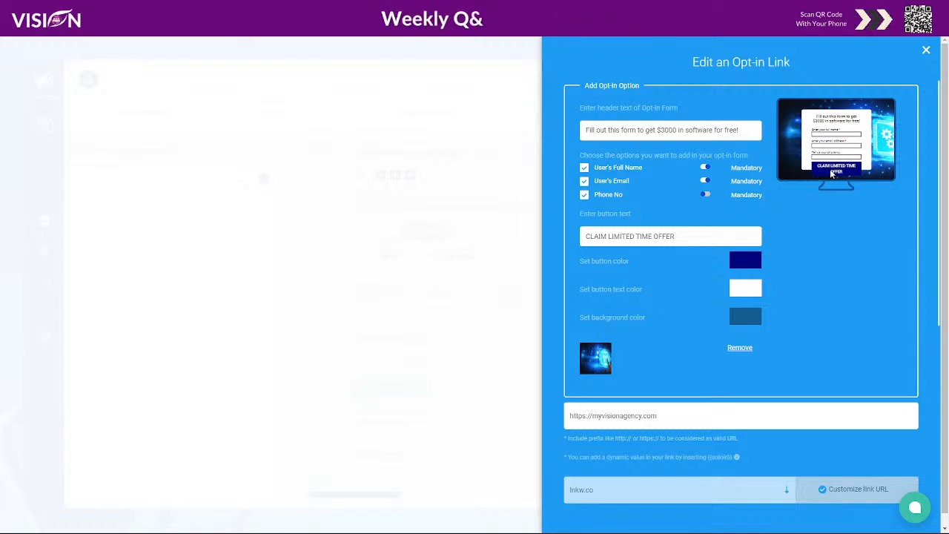
{"action": "left_click", "coordinate": [705, 196]}
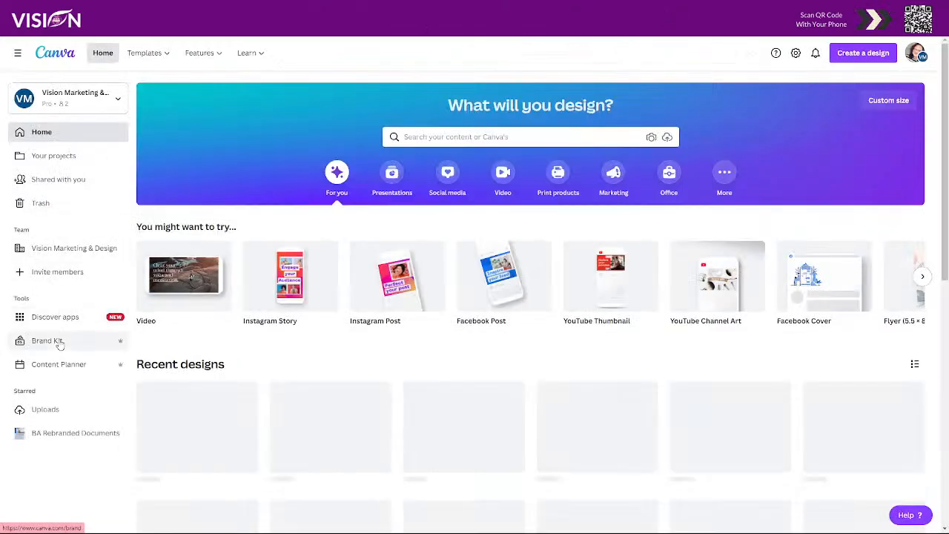
In Canva's Brand Kit, open the hex code of the purple color in the Personal Brand palette
{"action": "left_click", "coordinate": [60, 345]}
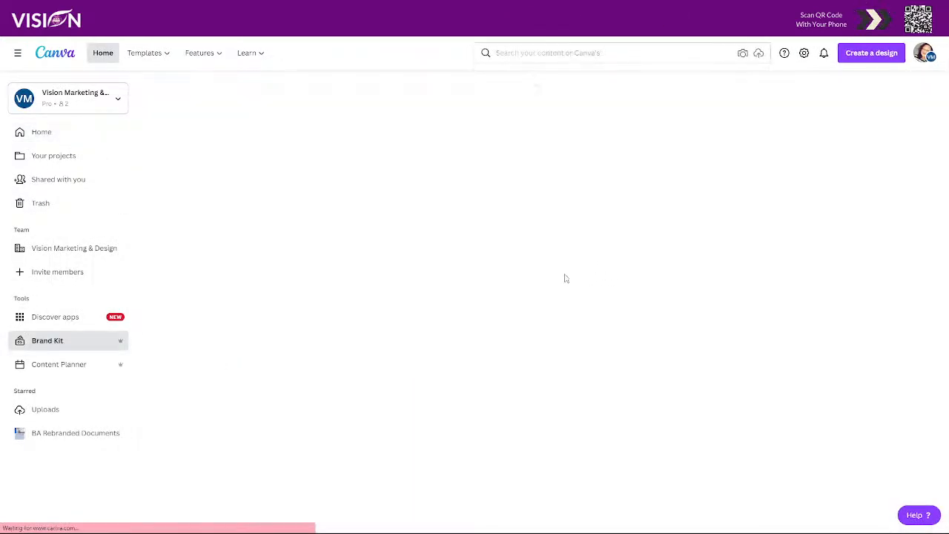
{"action": "scroll", "coordinate": [539, 268], "scroll_direction": "down", "scroll_amount": 20}
{"action": "scroll", "coordinate": [519, 270], "scroll_direction": "up", "scroll_amount": 2}
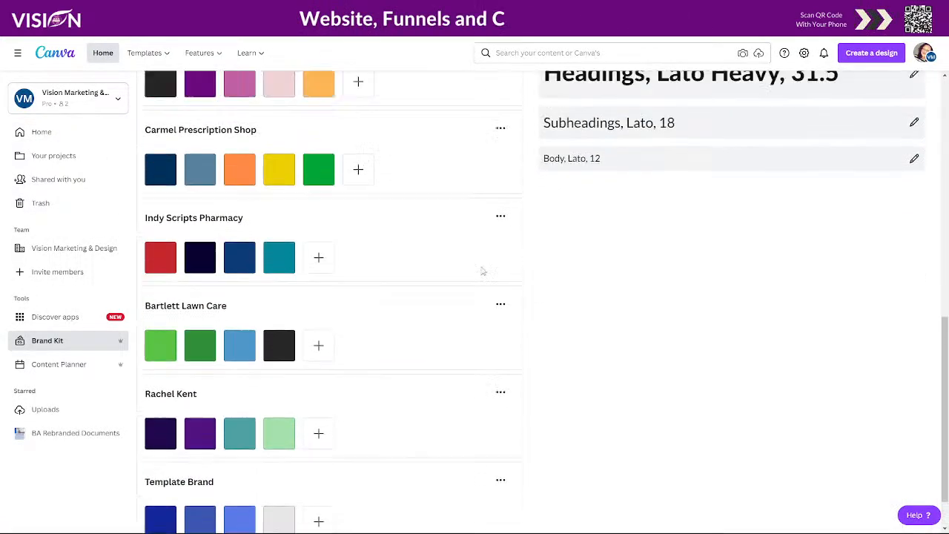
{"action": "scroll", "coordinate": [167, 189], "scroll_direction": "up", "scroll_amount": 2}
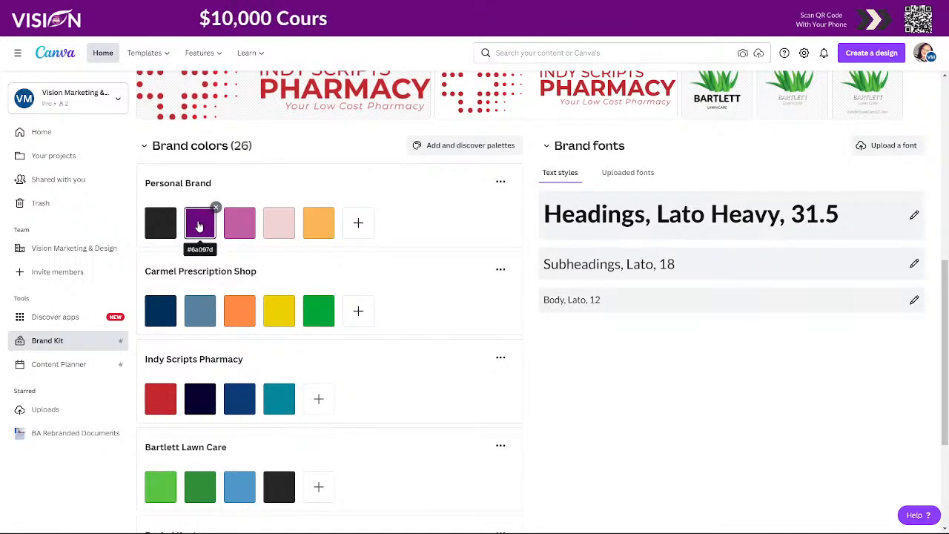
{"action": "left_click", "coordinate": [200, 225]}
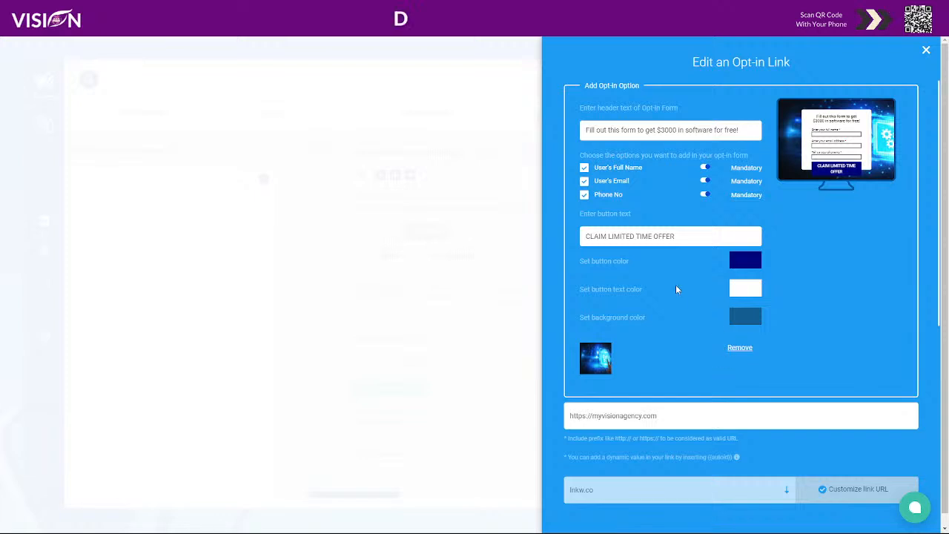
Switch back to Link Wizard, set the opt-in button color to a dark blue shade and remove the form's background image
{"action": "left_click", "coordinate": [749, 266]}
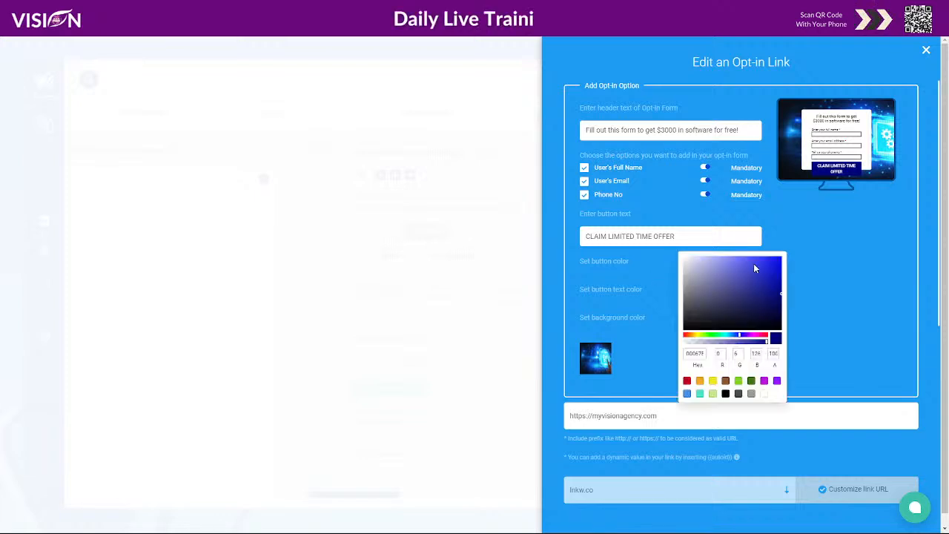
{"action": "mouse_move", "coordinate": [767, 290]}
{"action": "left_mouse_down"}
{"action": "mouse_move", "coordinate": [749, 276]}
{"action": "mouse_move", "coordinate": [783, 300]}
{"action": "mouse_move", "coordinate": [778, 291]}
{"action": "left_mouse_up"}
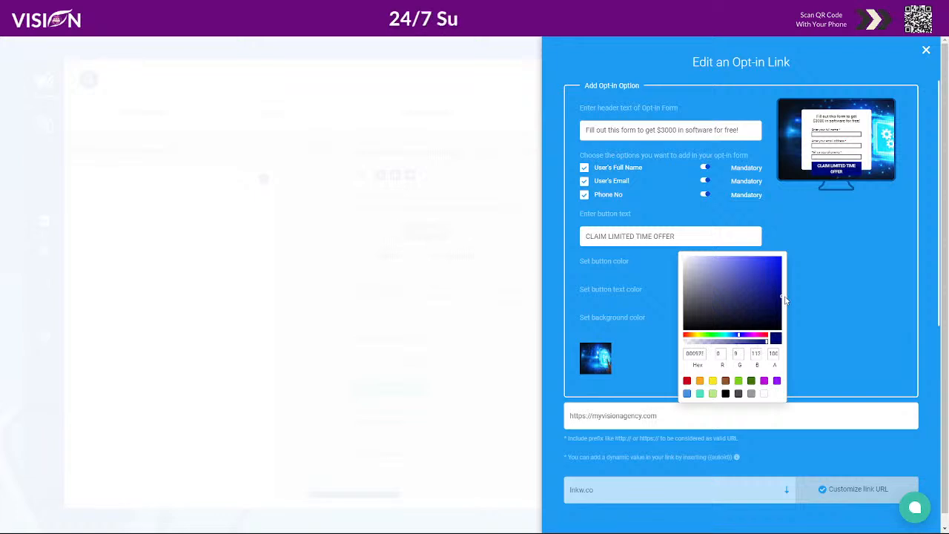
{"action": "left_click", "coordinate": [839, 277]}
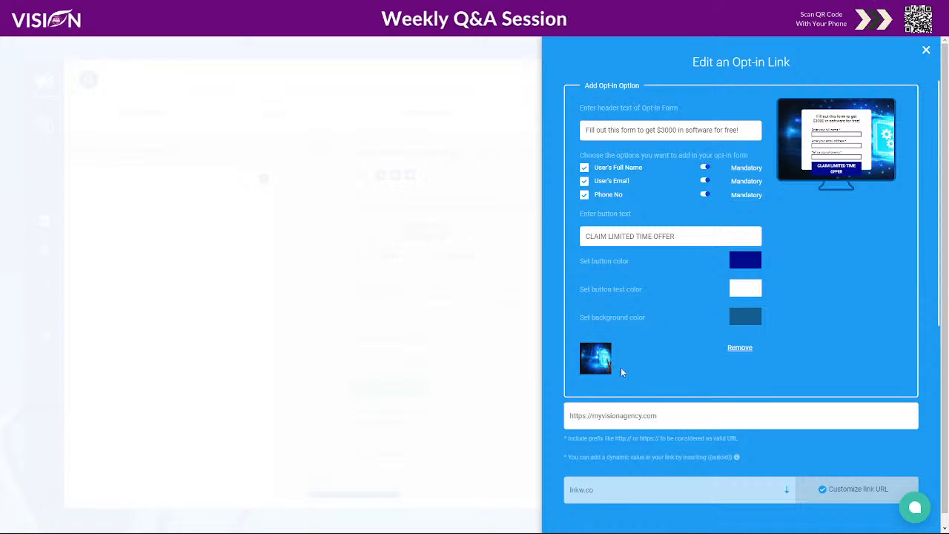
{"action": "left_click", "coordinate": [741, 349]}
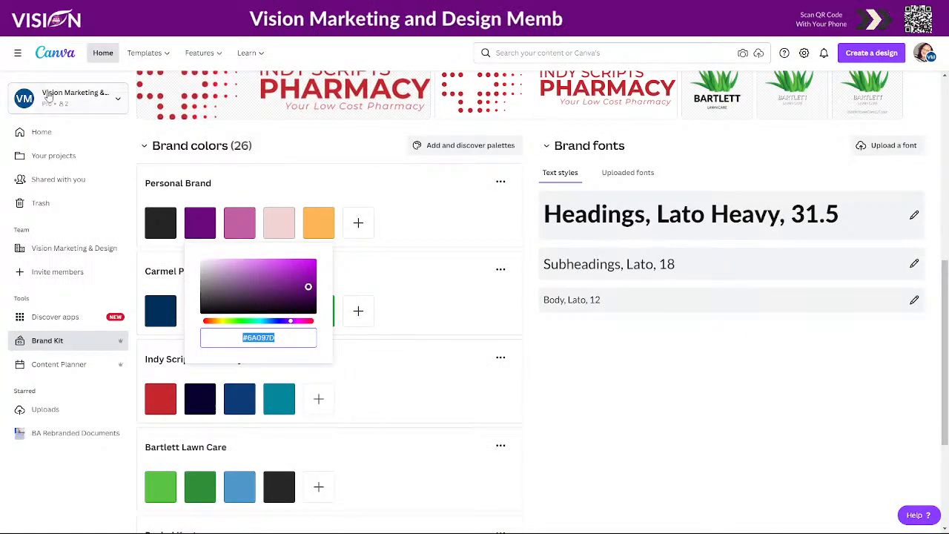
Switch to Canva, open the Optin Background design and check its custom width and height
{"action": "left_click", "coordinate": [42, 132]}
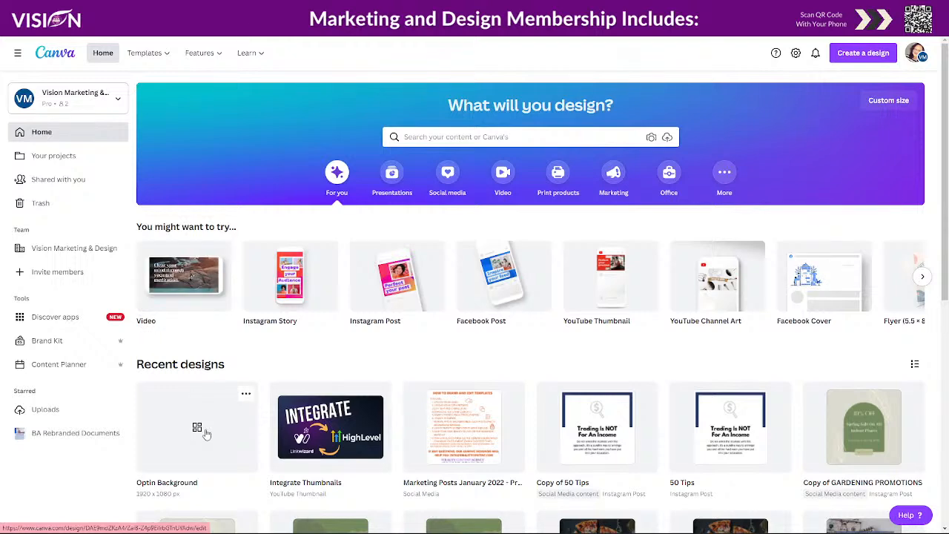
{"action": "left_click", "coordinate": [151, 310]}
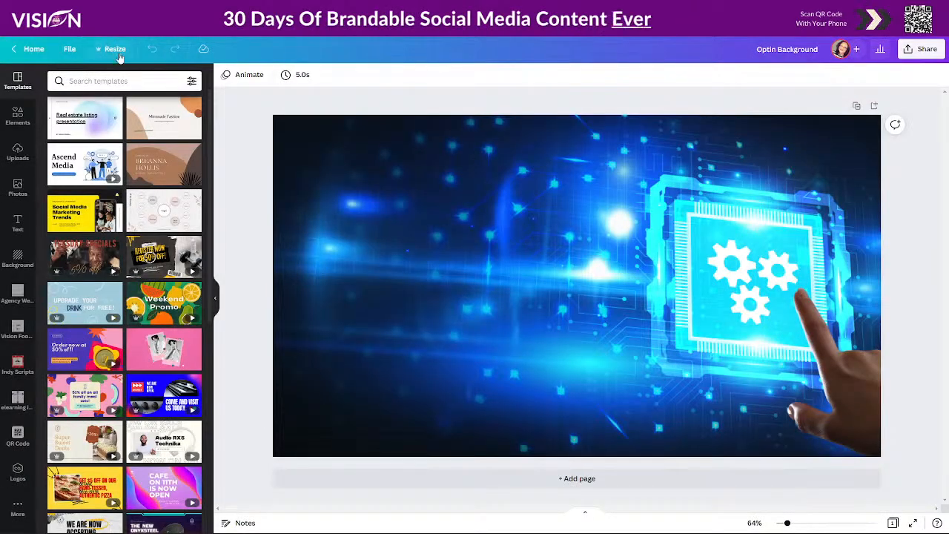
{"action": "left_click", "coordinate": [113, 50]}
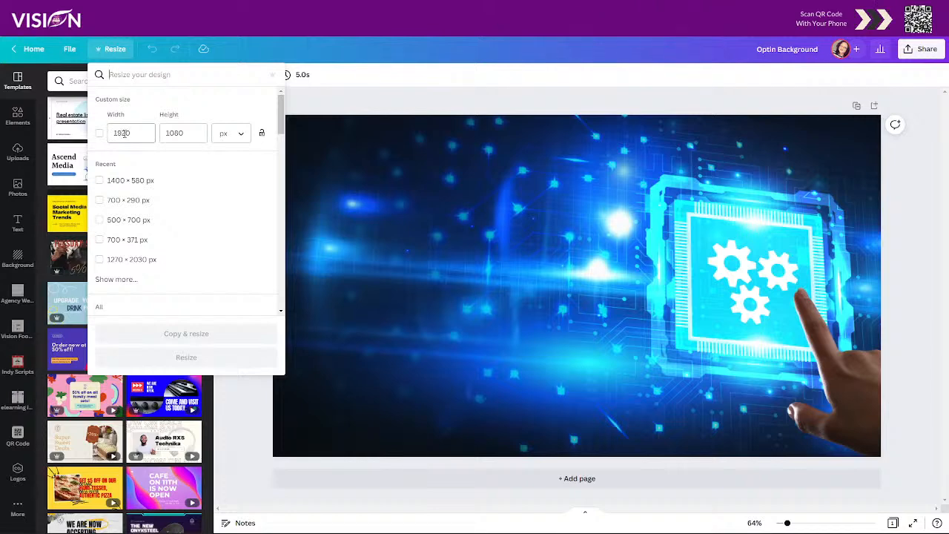
{"action": "left_click", "coordinate": [168, 133]}
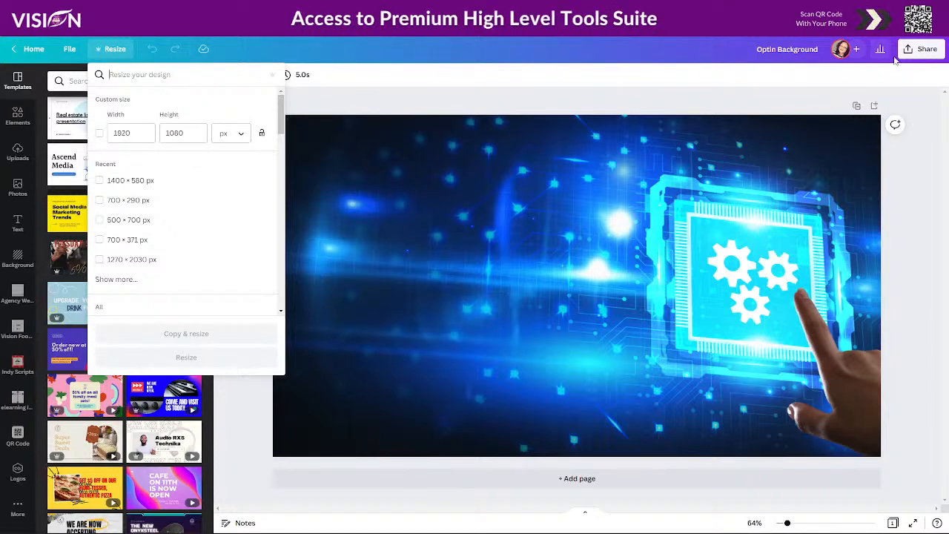
Download the Optin Background design as a JPG file
{"action": "left_click", "coordinate": [920, 49]}
{"action": "left_click", "coordinate": [788, 287]}
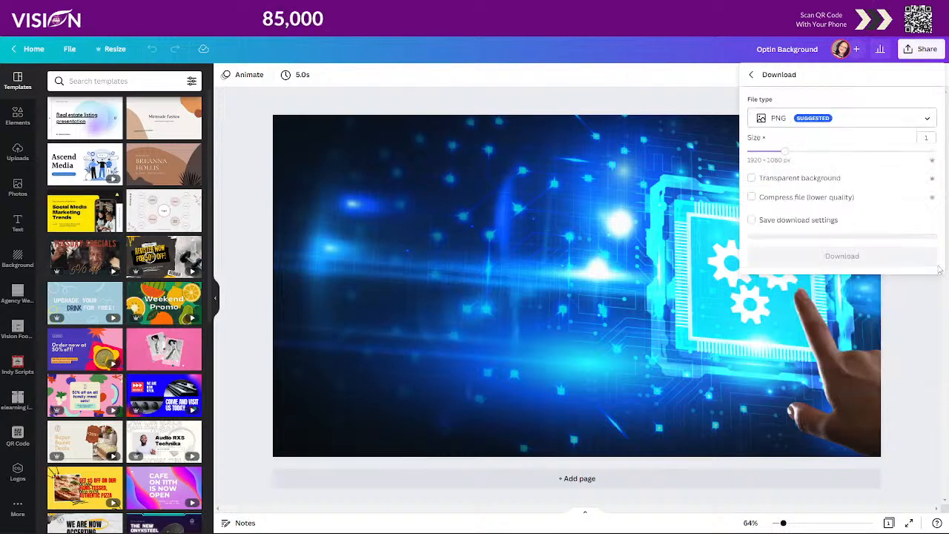
{"action": "left_click", "coordinate": [794, 118]}
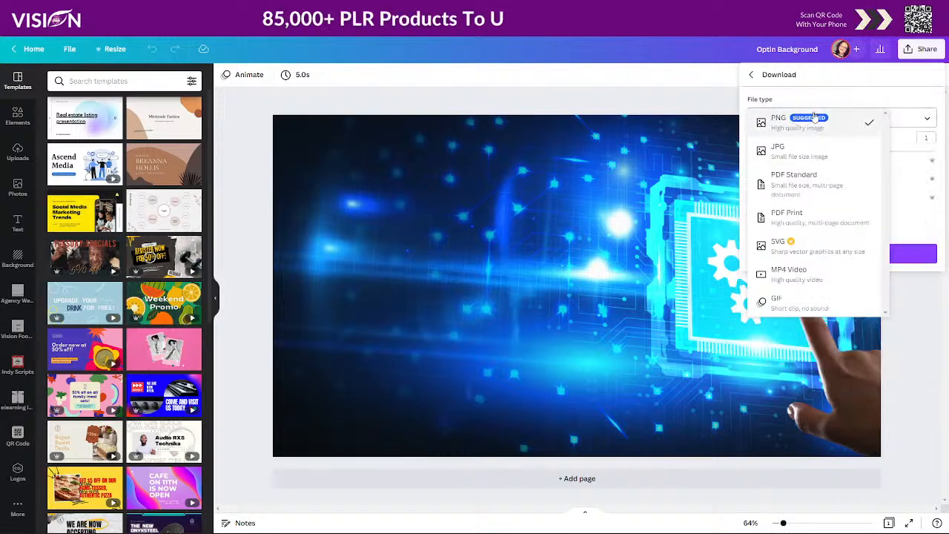
{"action": "left_click", "coordinate": [793, 152]}
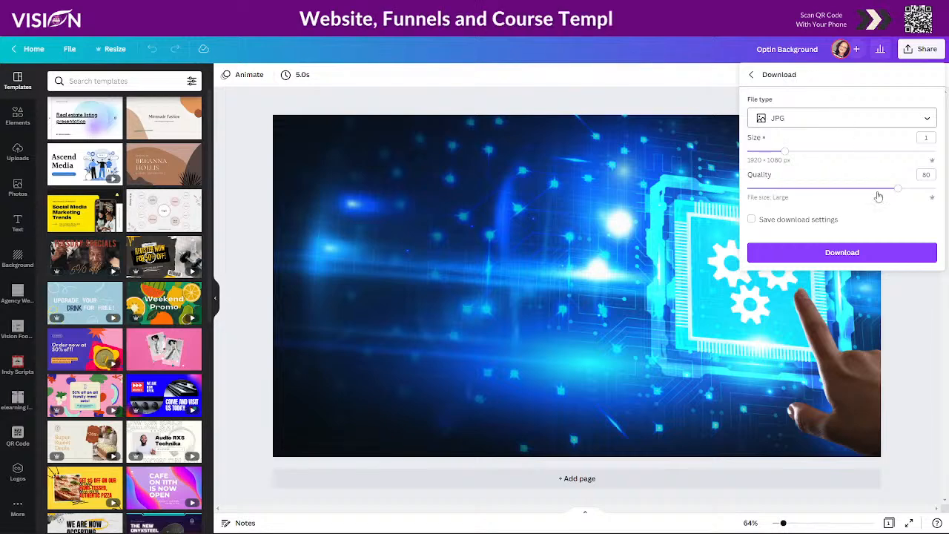
{"action": "left_click", "coordinate": [871, 258]}
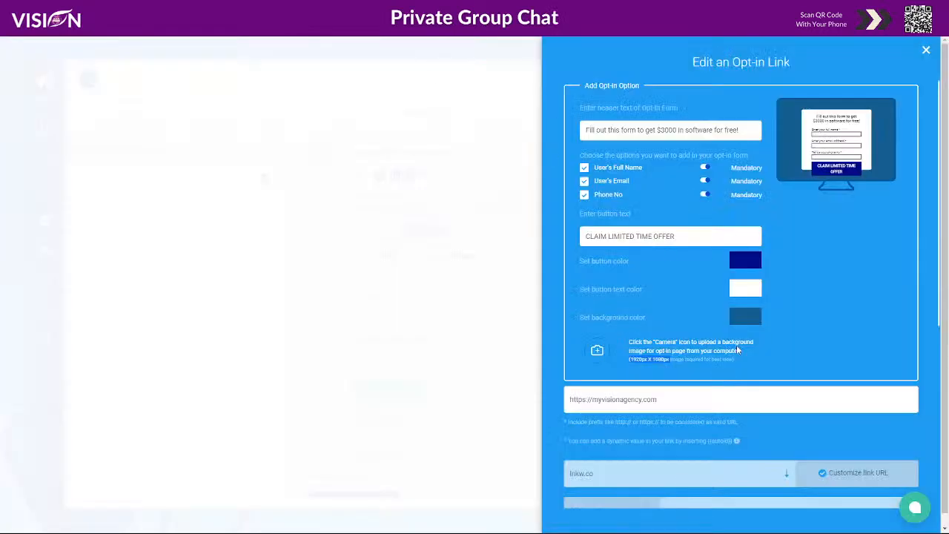
Upload the Optin Background (1) image from the Desktop as the opt-in page's background
{"action": "left_click", "coordinate": [597, 351]}
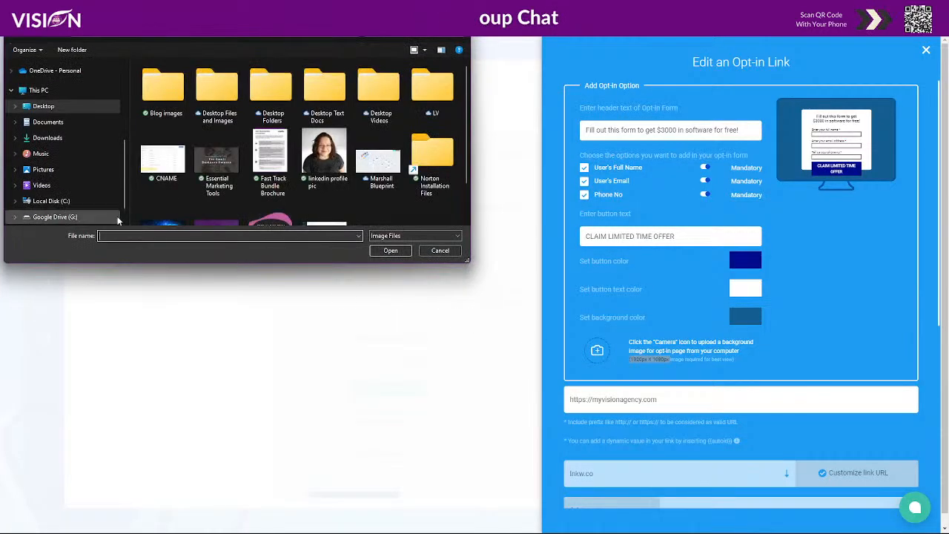
{"action": "scroll", "coordinate": [222, 171], "scroll_direction": "down", "scroll_amount": 2}
{"action": "left_click", "coordinate": [165, 194]}
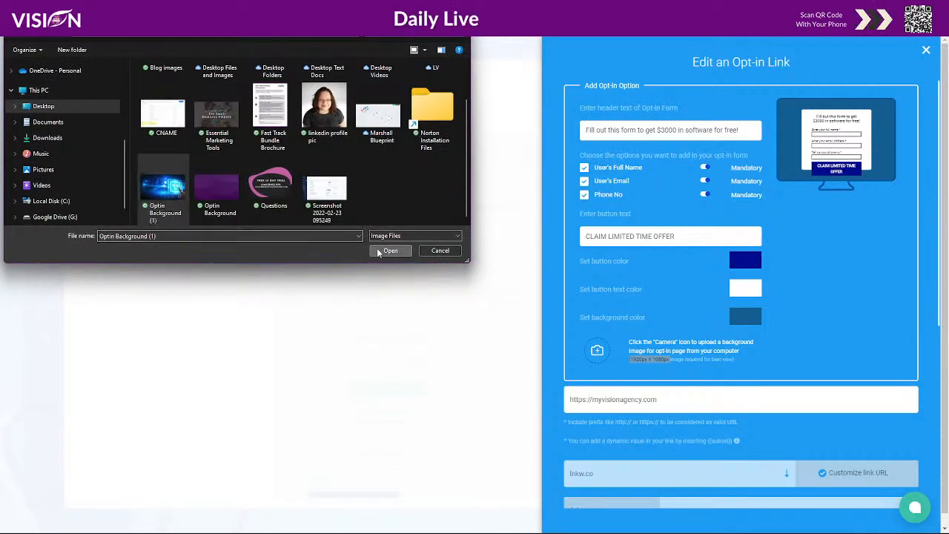
{"action": "left_click", "coordinate": [390, 250]}
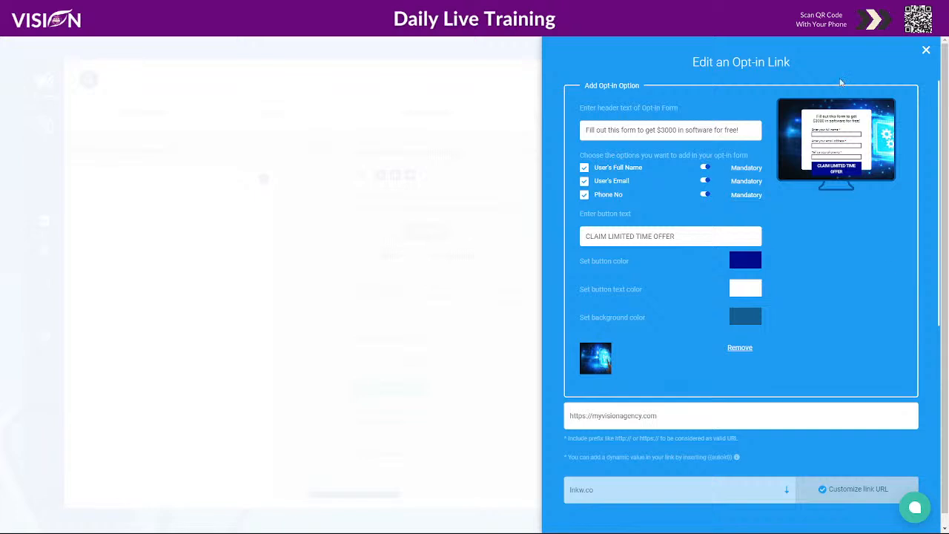
Examine the opt-in link's preview, destination URL, short domain and custom suffix, and close the edit form without saving
{"action": "scroll", "coordinate": [816, 319], "scroll_direction": "down", "scroll_amount": 2}
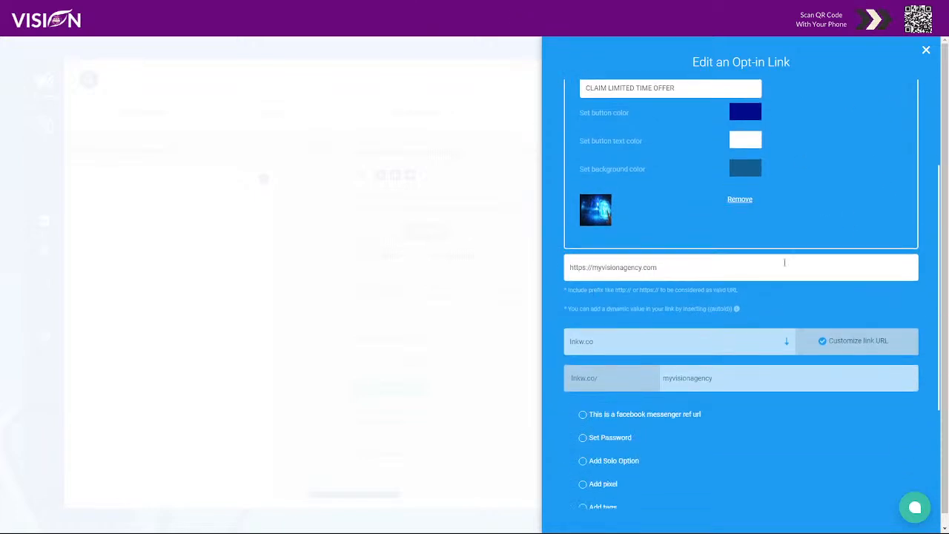
{"action": "left_click_drag", "start_coordinate": [678, 267], "coordinate": [563, 279]}
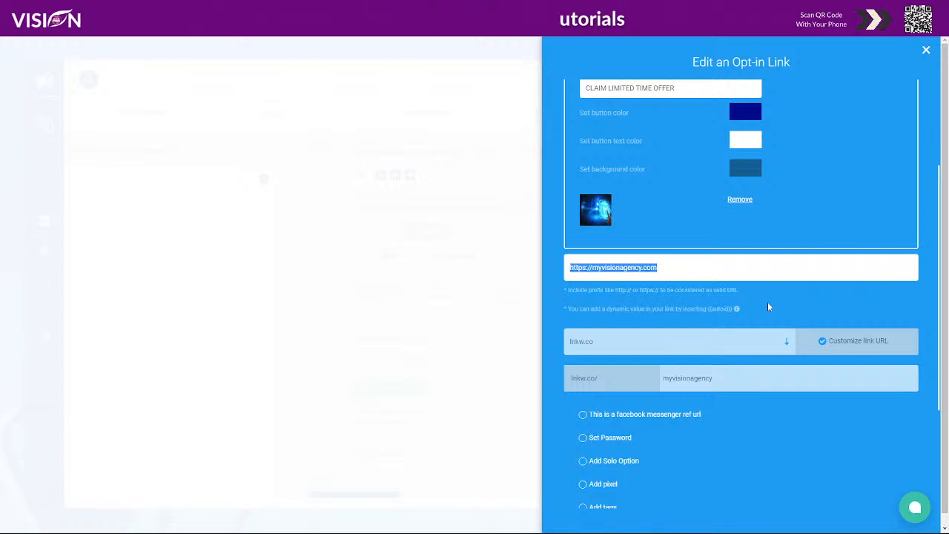
{"action": "scroll", "coordinate": [768, 302], "scroll_direction": "down", "scroll_amount": 1}
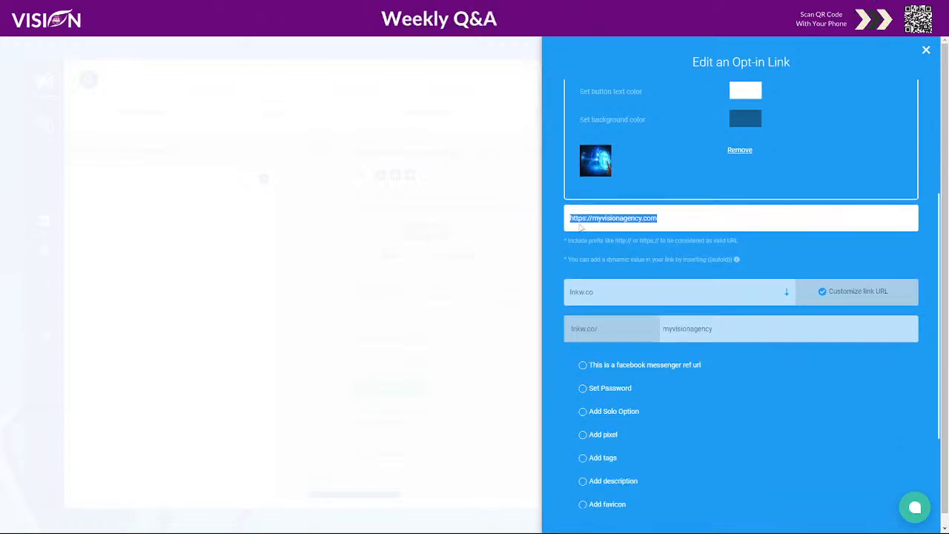
{"action": "left_click", "coordinate": [764, 213]}
{"action": "scroll", "coordinate": [761, 256], "scroll_direction": "up", "scroll_amount": 4}
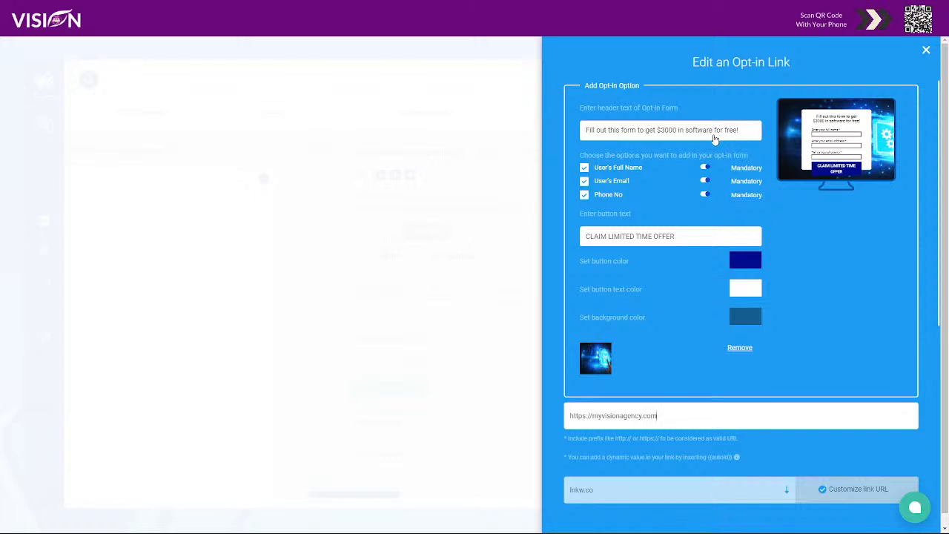
{"action": "scroll", "coordinate": [798, 359], "scroll_direction": "down", "scroll_amount": 2}
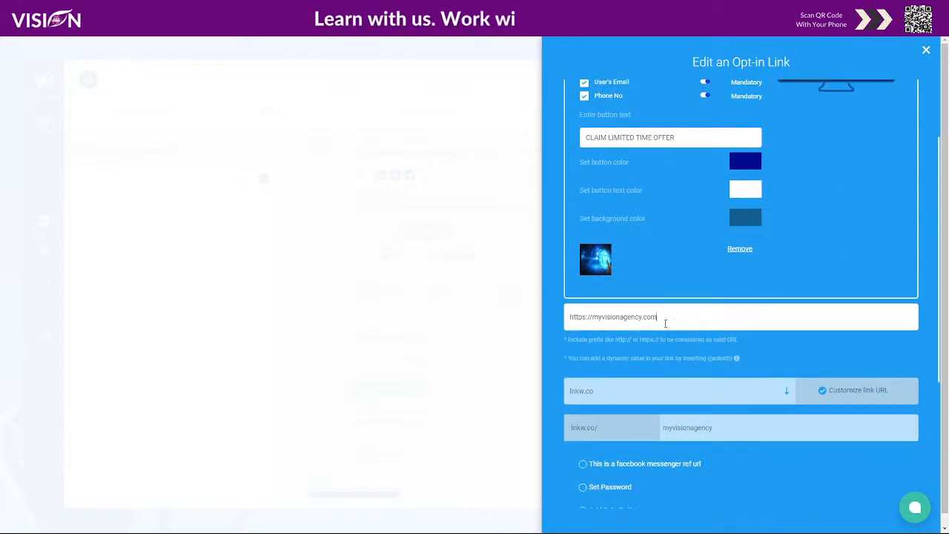
{"action": "left_click_drag", "start_coordinate": [678, 319], "coordinate": [570, 322]}
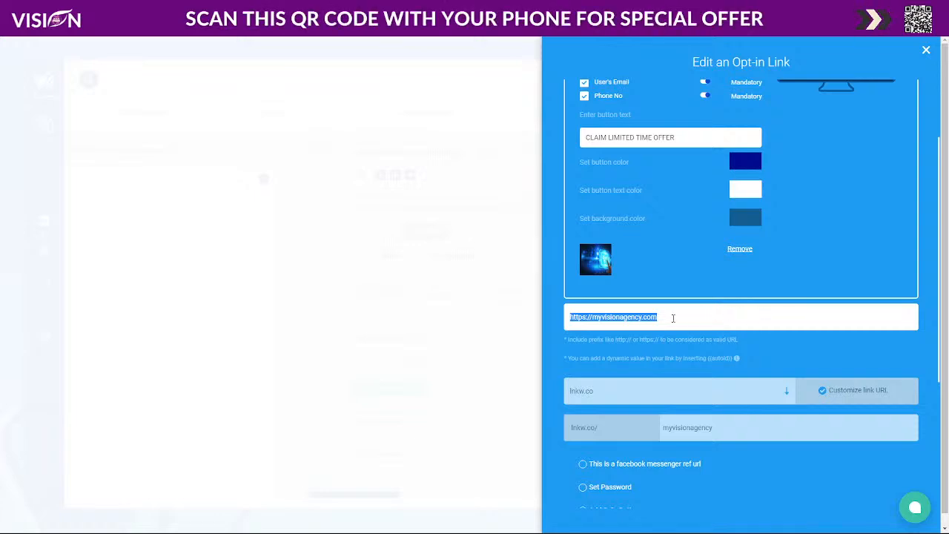
{"action": "left_click", "coordinate": [813, 352]}
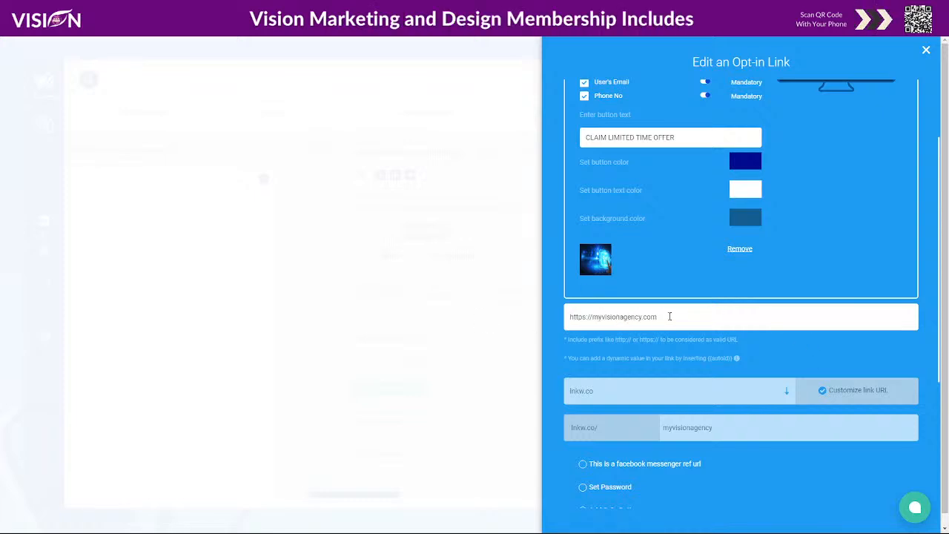
{"action": "scroll", "coordinate": [669, 316], "scroll_direction": "up", "scroll_amount": 2}
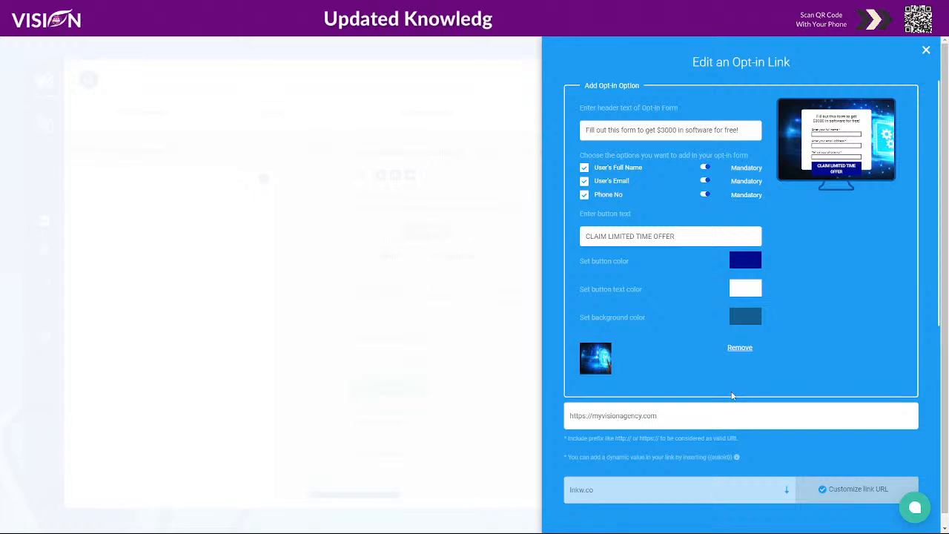
{"action": "scroll", "coordinate": [734, 393], "scroll_direction": "down", "scroll_amount": 1}
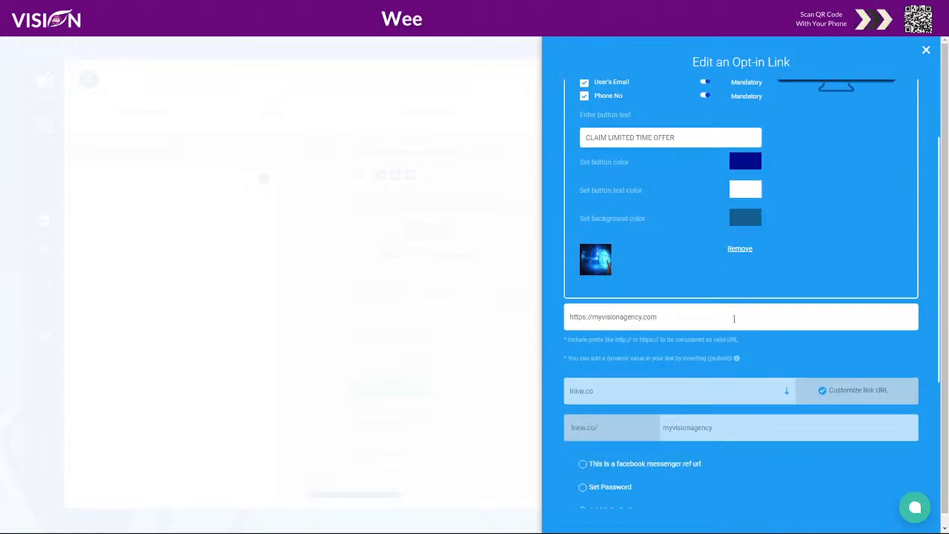
{"action": "scroll", "coordinate": [710, 367], "scroll_direction": "down", "scroll_amount": 3}
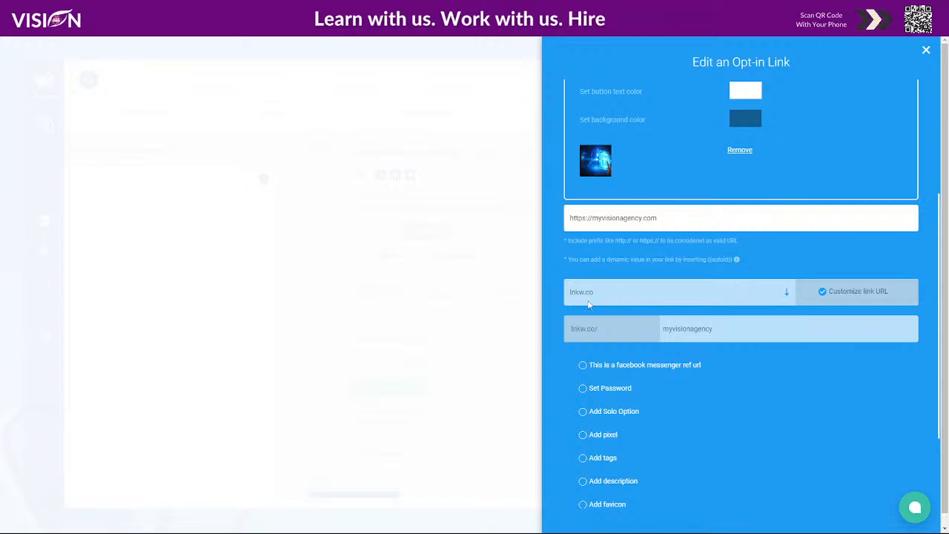
{"action": "left_click", "coordinate": [926, 51]}
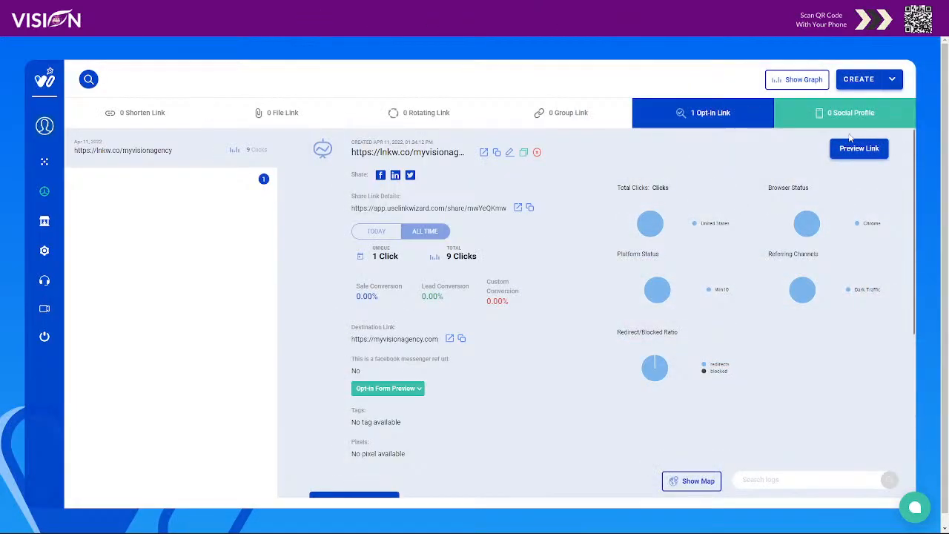
Start creating a new opt-in link, check the available short domains and enable link URL customization
{"action": "left_click", "coordinate": [884, 82]}
{"action": "left_click", "coordinate": [875, 230]}
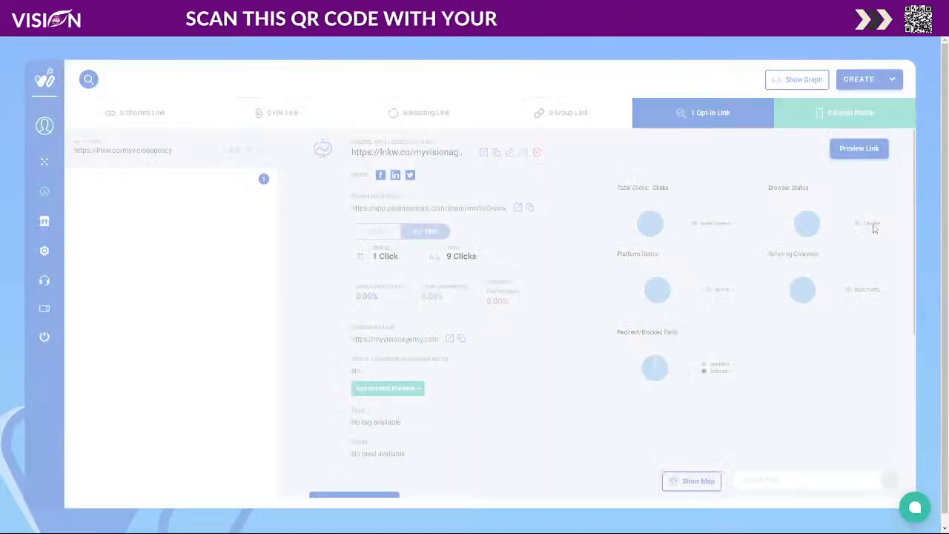
{"action": "scroll", "coordinate": [885, 347], "scroll_direction": "down", "scroll_amount": 3}
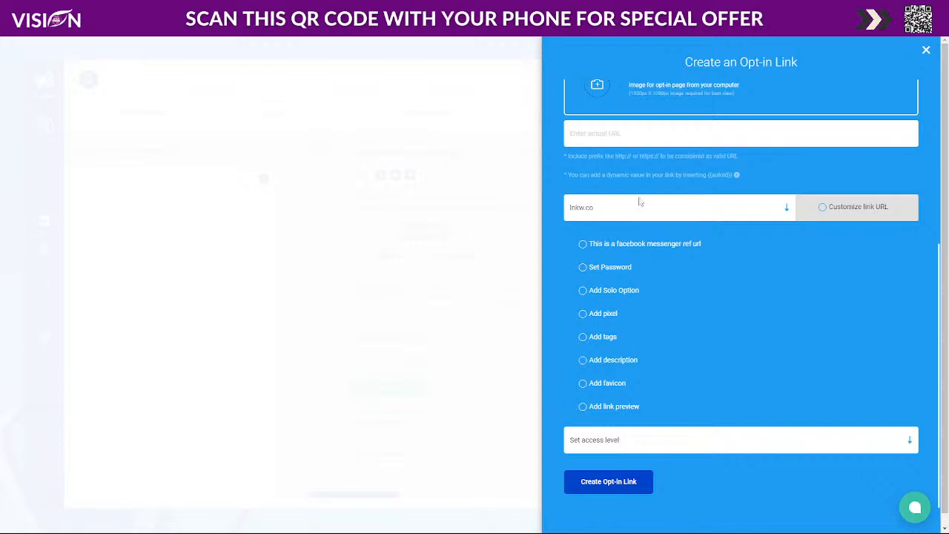
{"action": "left_click", "coordinate": [599, 209]}
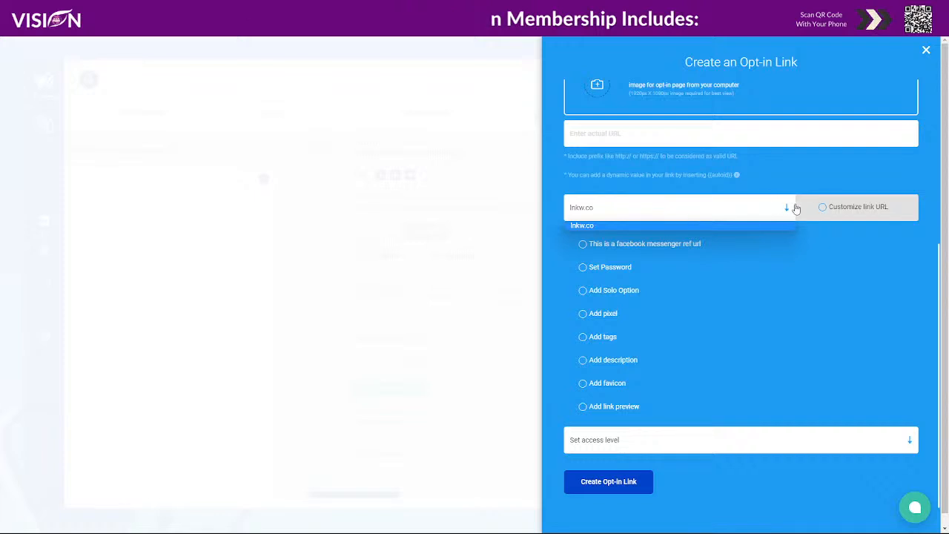
{"action": "left_click", "coordinate": [822, 208]}
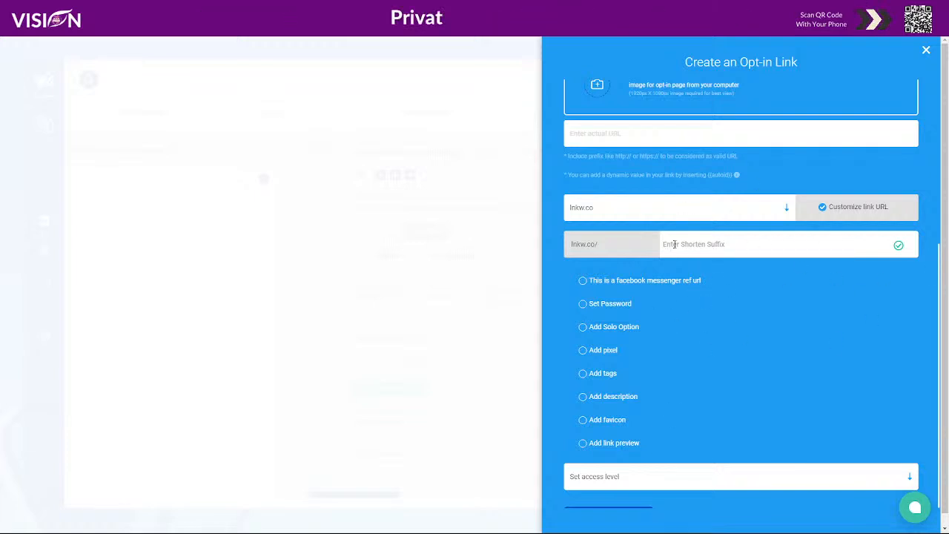
Try passiveincome as the custom short link suffix and change it to passive-income
{"action": "scroll", "coordinate": [701, 226], "scroll_direction": "down", "scroll_amount": 1}
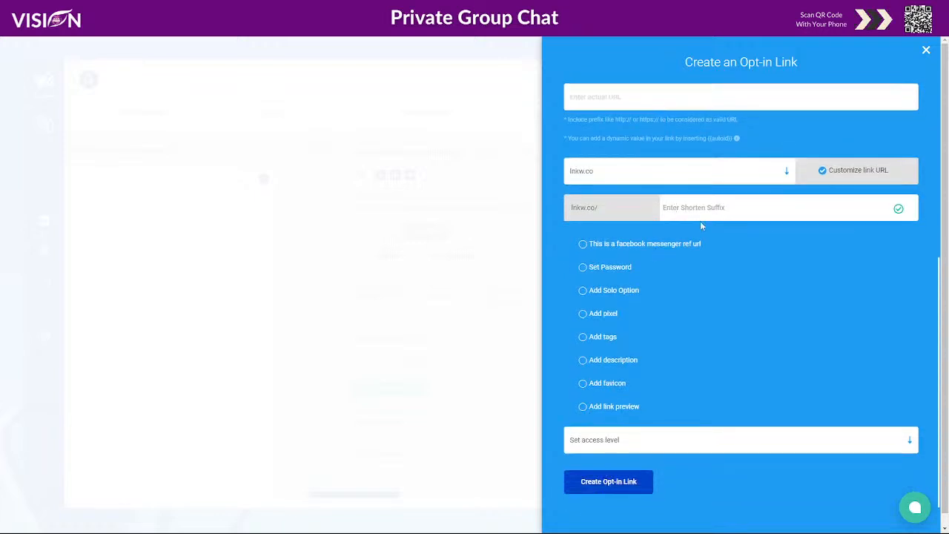
{"action": "left_click", "coordinate": [714, 207]}
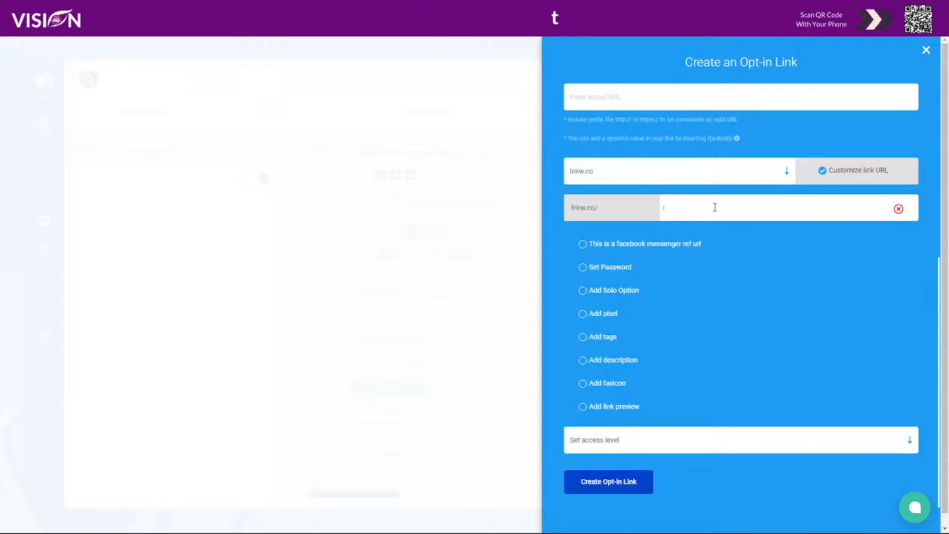
{"action": "type", "text": "passiveincome"}
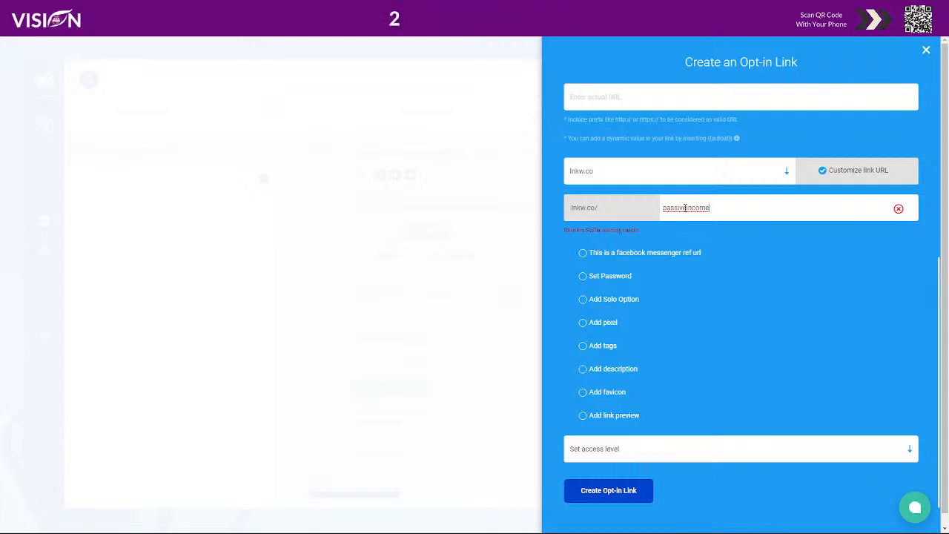
{"action": "type", "text": "-"}
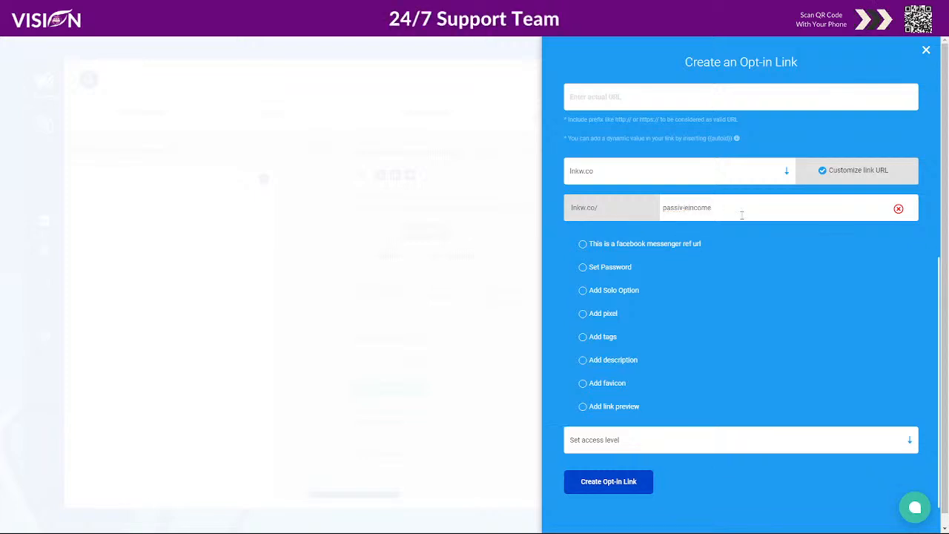
{"action": "key", "text": "BackSpace"}
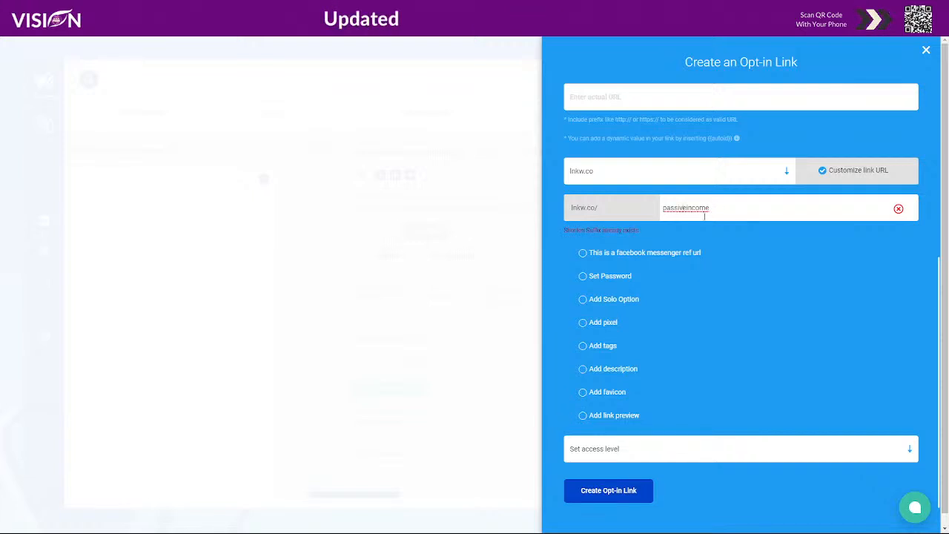
{"action": "left_click", "coordinate": [686, 208]}
{"action": "type", "text": "-"}
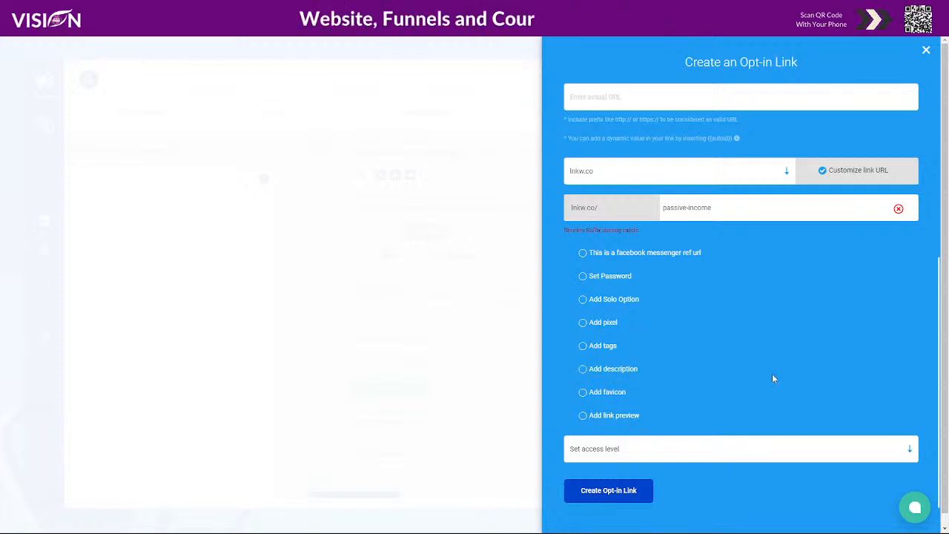
Enable the link preview option to view its image, title and description settings, and close the form without creating the link
{"action": "scroll", "coordinate": [743, 381], "scroll_direction": "down", "scroll_amount": 1}
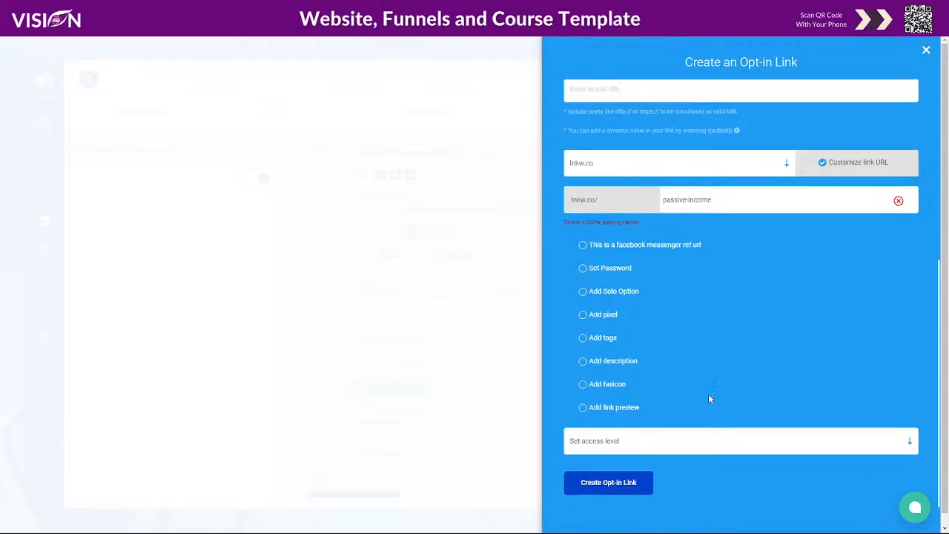
{"action": "left_click", "coordinate": [590, 408]}
{"action": "scroll", "coordinate": [795, 386], "scroll_direction": "down", "scroll_amount": 4}
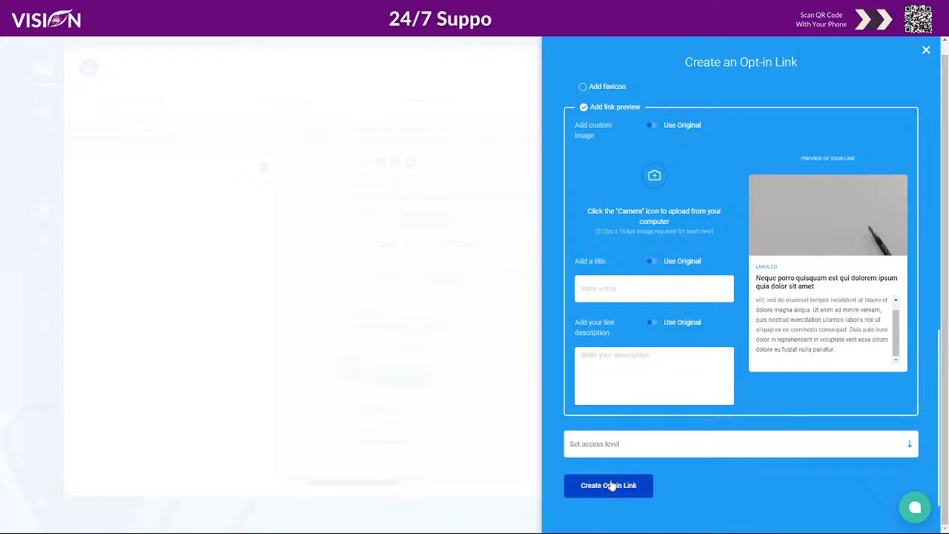
{"action": "left_click", "coordinate": [926, 50]}
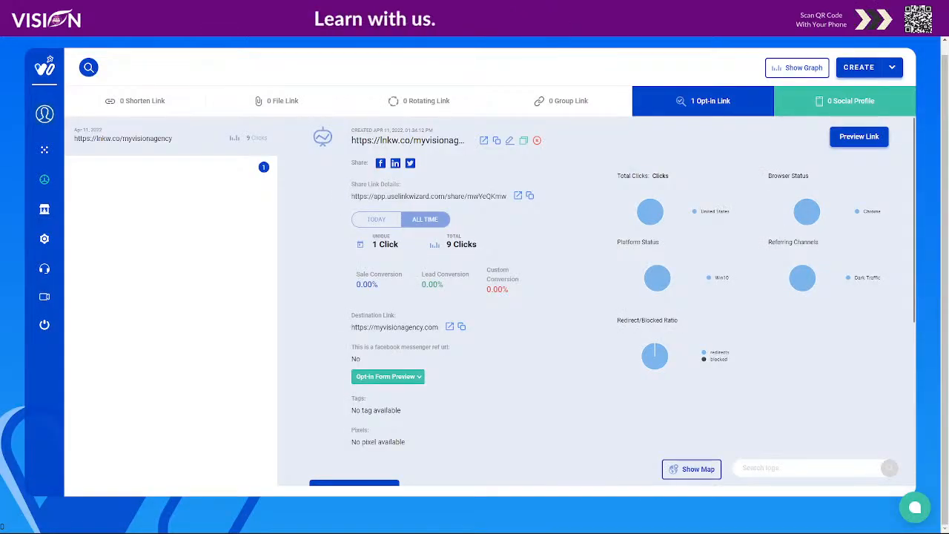
Open Link Wizard's Zapier Integration settings, then switch to Zapier and accept the Link Wizard invitation through its invite URL
{"action": "left_click", "coordinate": [44, 239]}
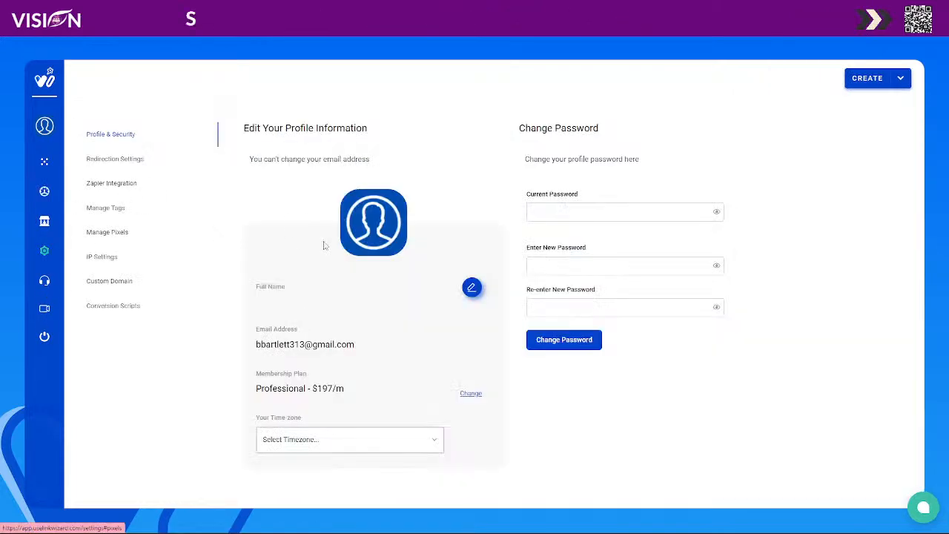
{"action": "left_click", "coordinate": [111, 183]}
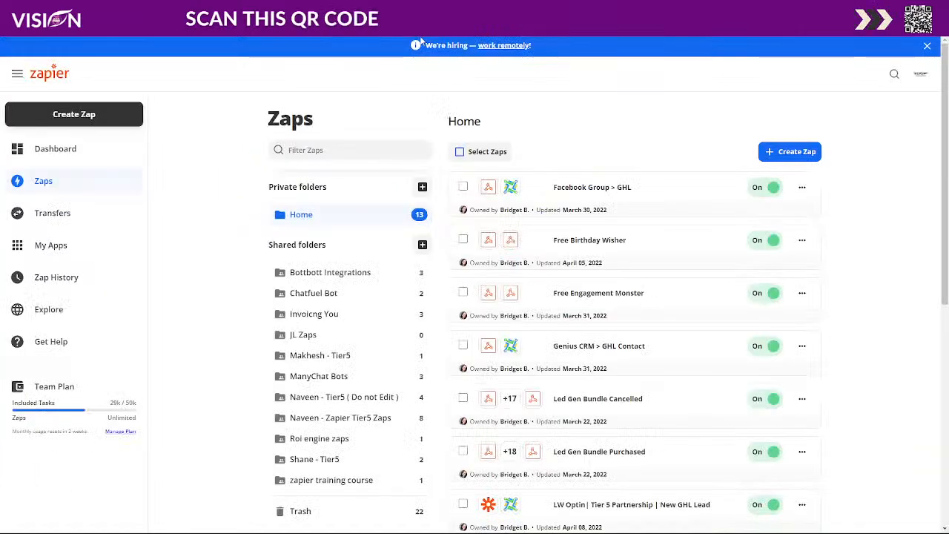
{"action": "key", "text": "ctrl+v"}
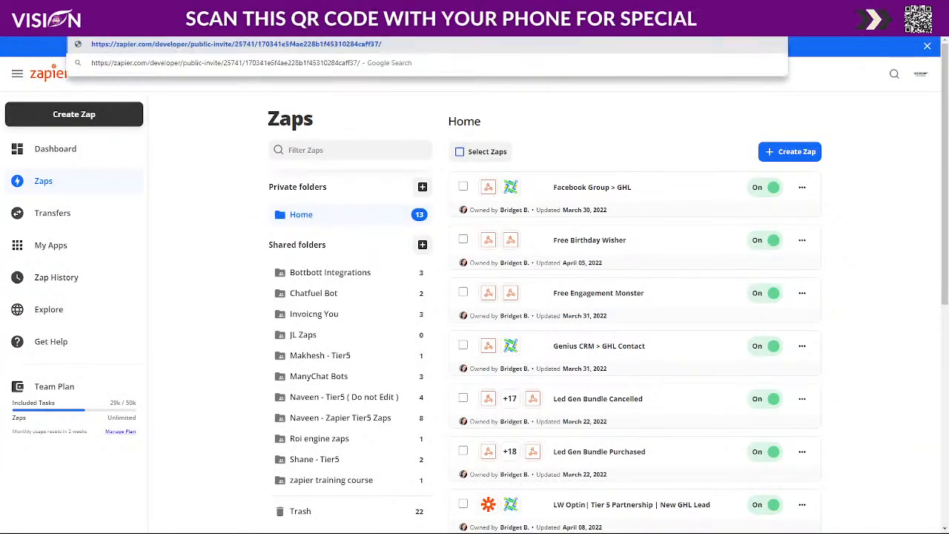
{"action": "key", "text": "Return"}
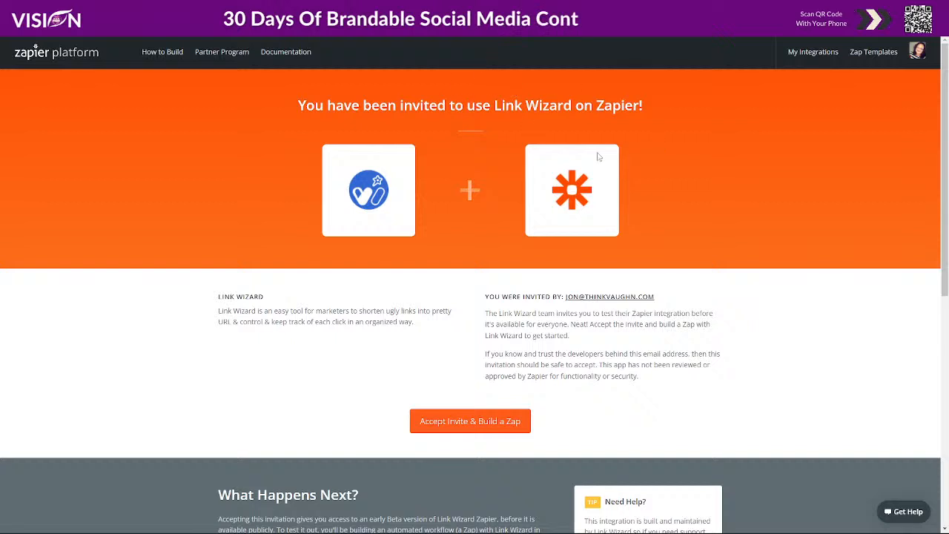
{"action": "left_click", "coordinate": [450, 428]}
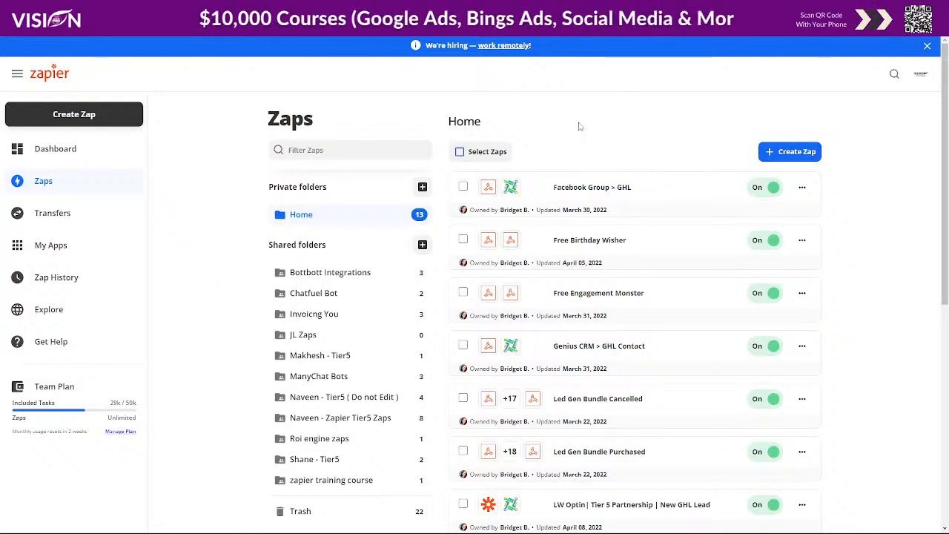
Look through the existing Zaps in the Home folder and create a new Zap
{"action": "scroll", "coordinate": [667, 312], "scroll_direction": "down", "scroll_amount": 10}
{"action": "scroll", "coordinate": [678, 329], "scroll_direction": "up", "scroll_amount": 10}
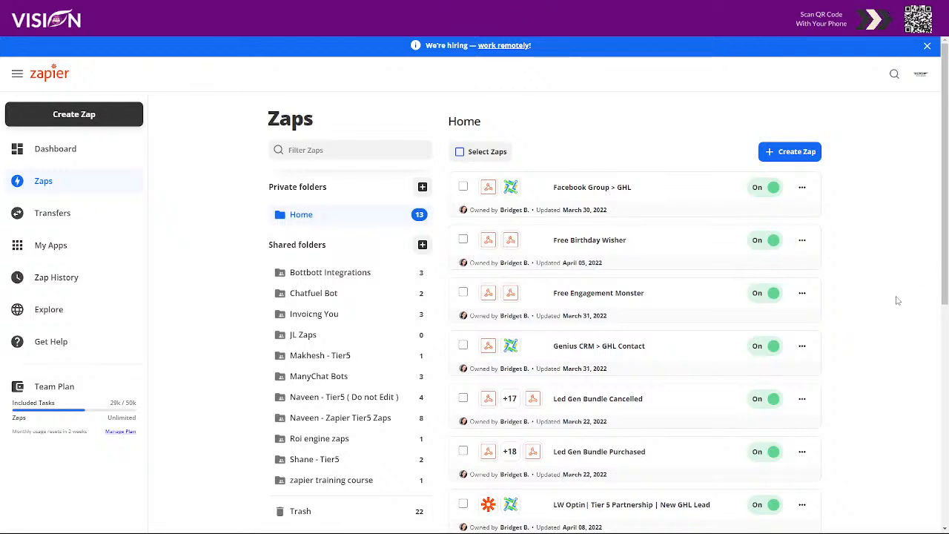
{"action": "scroll", "coordinate": [903, 316], "scroll_direction": "down", "scroll_amount": 1}
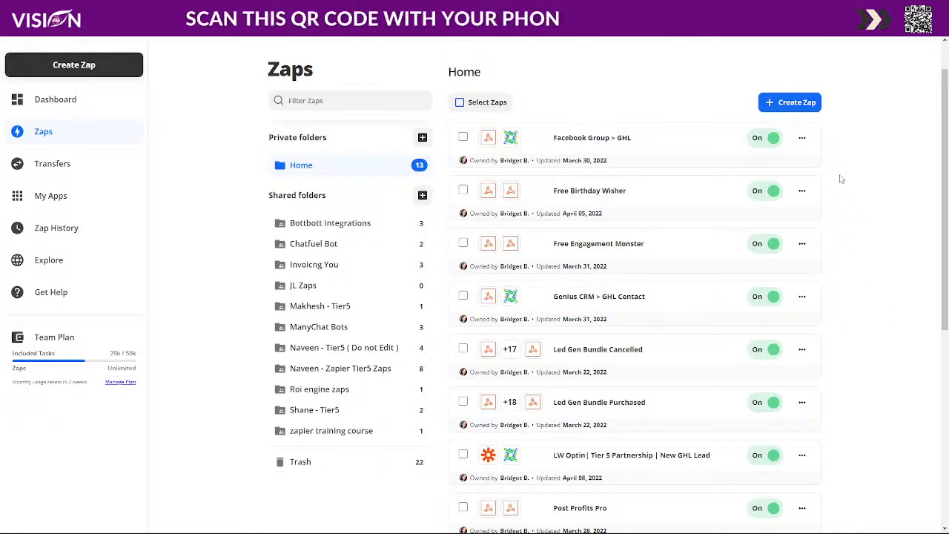
{"action": "left_click", "coordinate": [784, 100]}
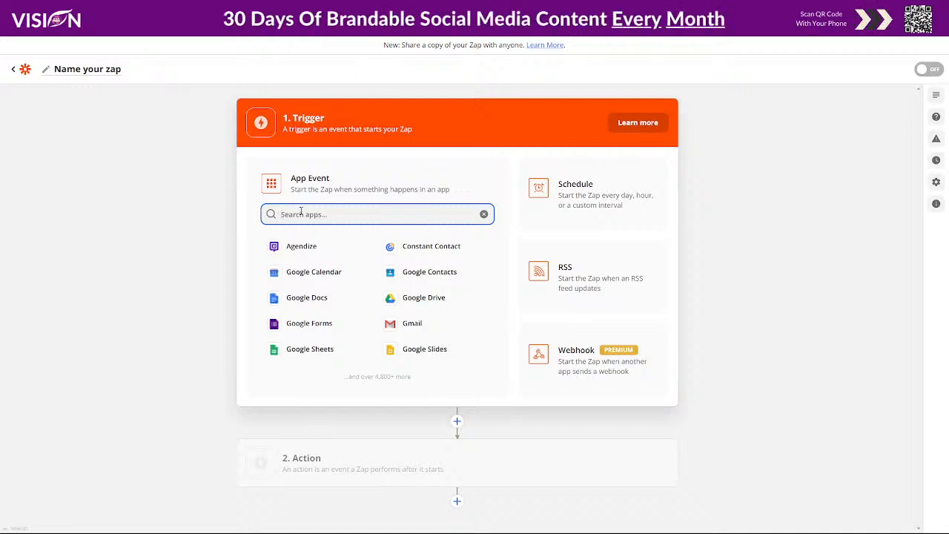
Set the Zap's trigger to Link Wizard (1.0.5) with the New Opt-in Data event and continue to the account choice
{"action": "type", "text": "link"}
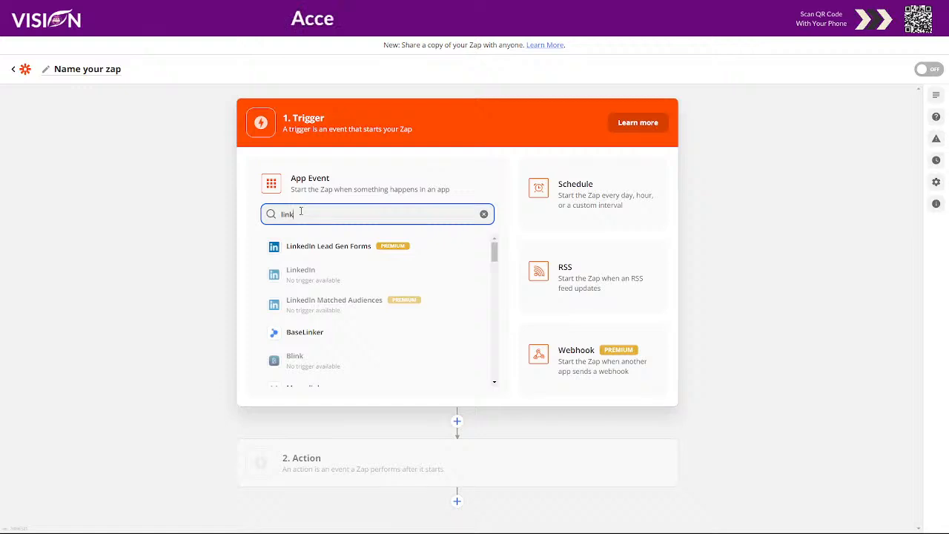
{"action": "type", "text": "wizard"}
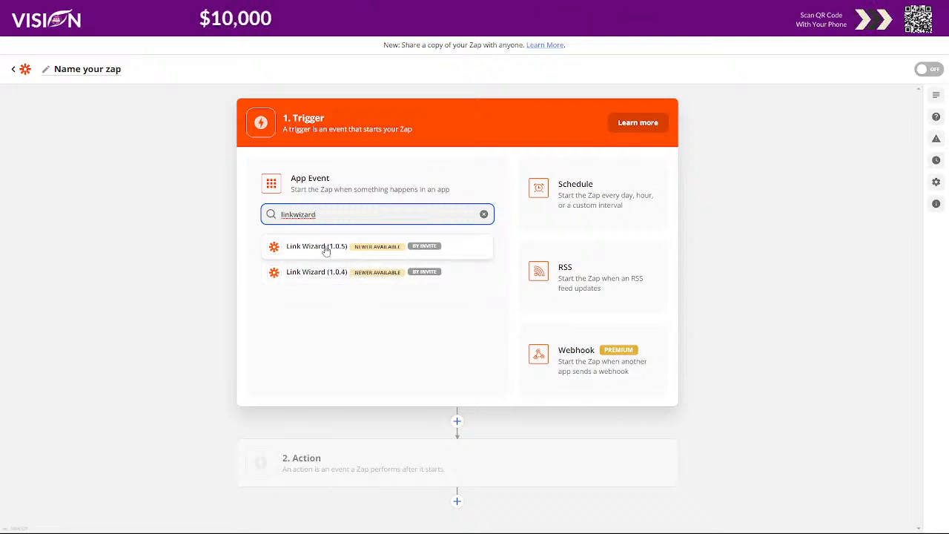
{"action": "left_click", "coordinate": [366, 251]}
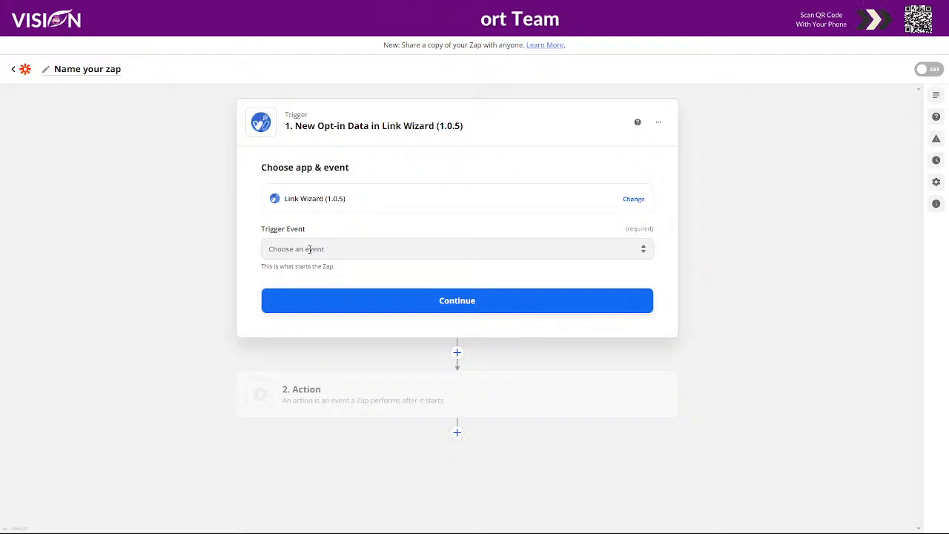
{"action": "left_click", "coordinate": [310, 249]}
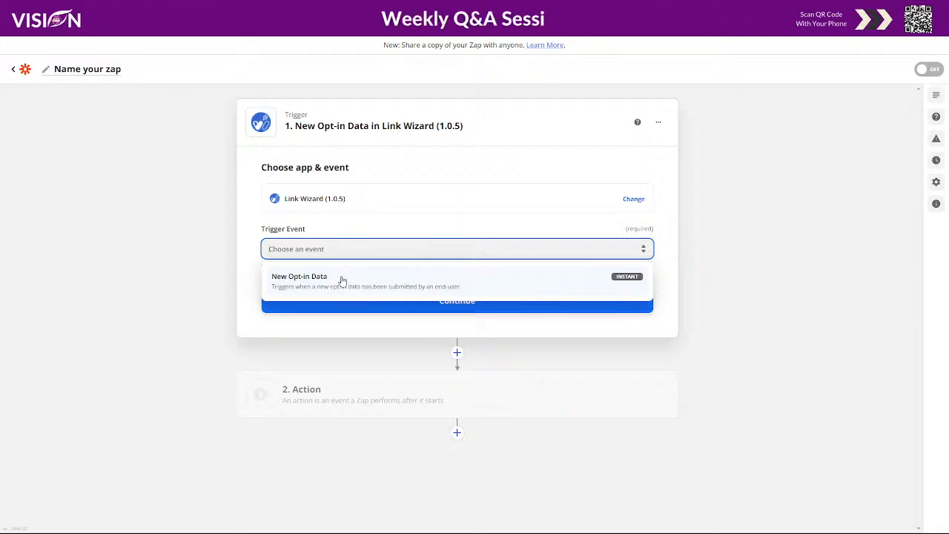
{"action": "left_click", "coordinate": [334, 280]}
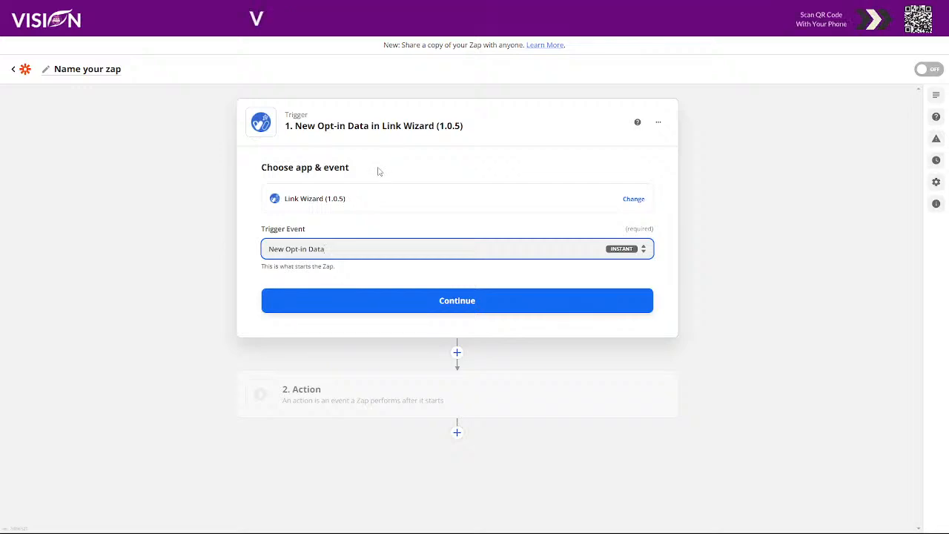
{"action": "left_click", "coordinate": [460, 310]}
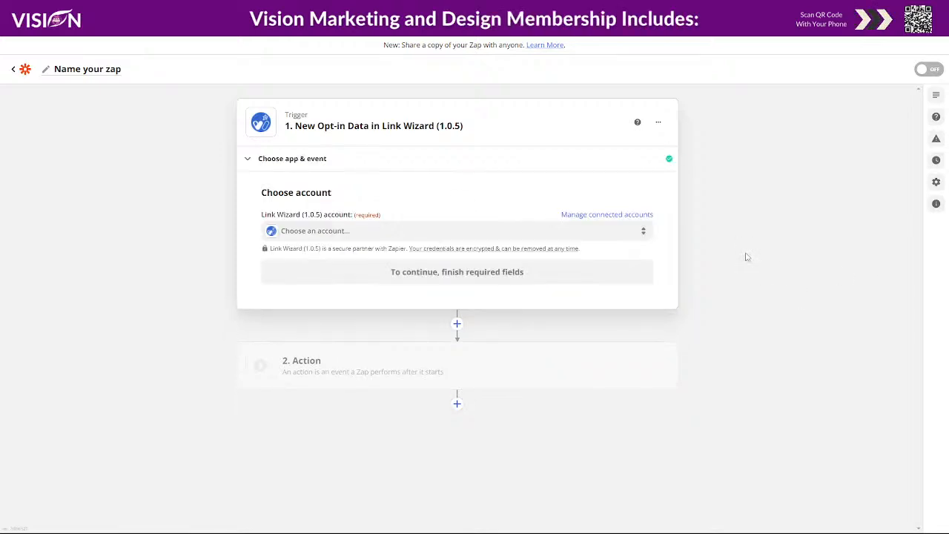
Connect a new Link Wizard account to the trigger by pasting its API key, allow access, and continue with that account
{"action": "left_click", "coordinate": [339, 231]}
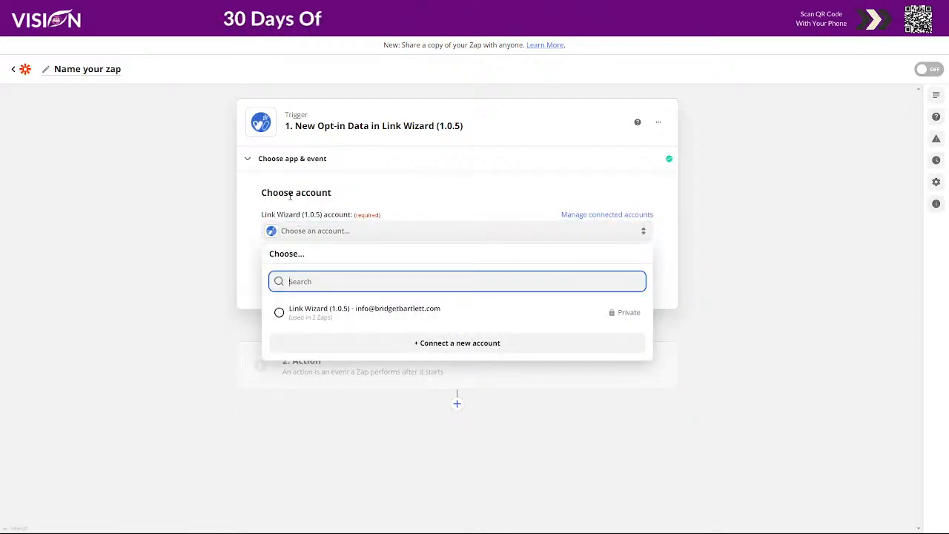
{"action": "left_click", "coordinate": [442, 344]}
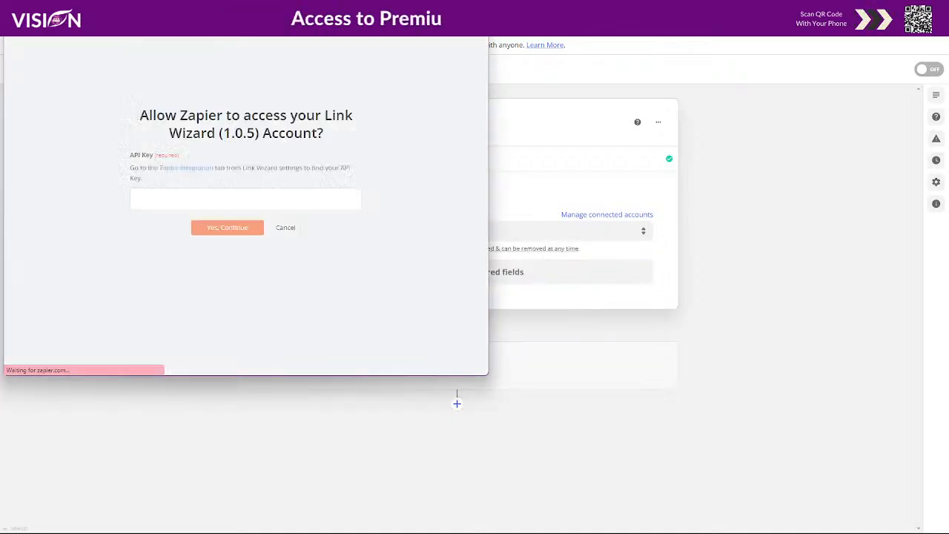
{"action": "left_click_drag", "start_coordinate": [333, 89], "coordinate": [553, 129]}
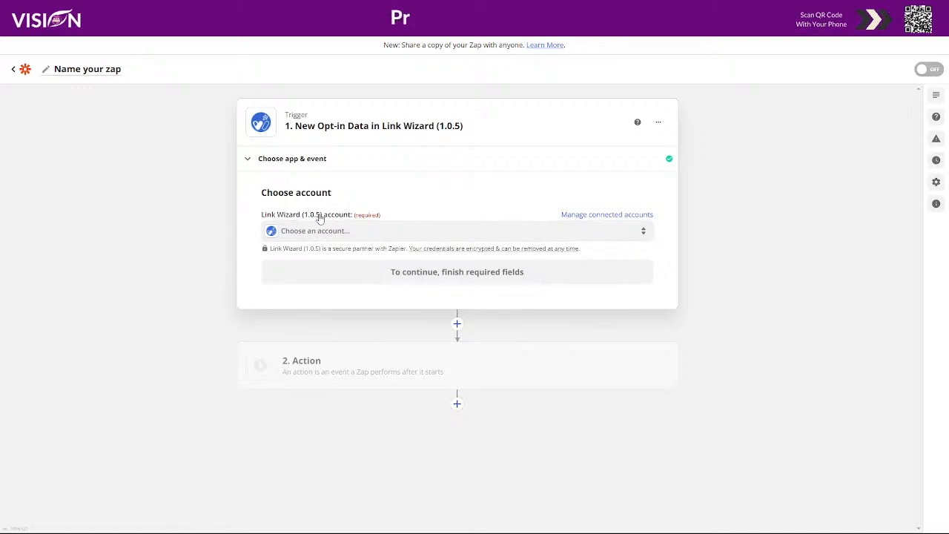
{"action": "mouse_move", "coordinate": [464, 531]}
{"action": "mouse_move", "coordinate": [702, 523]}
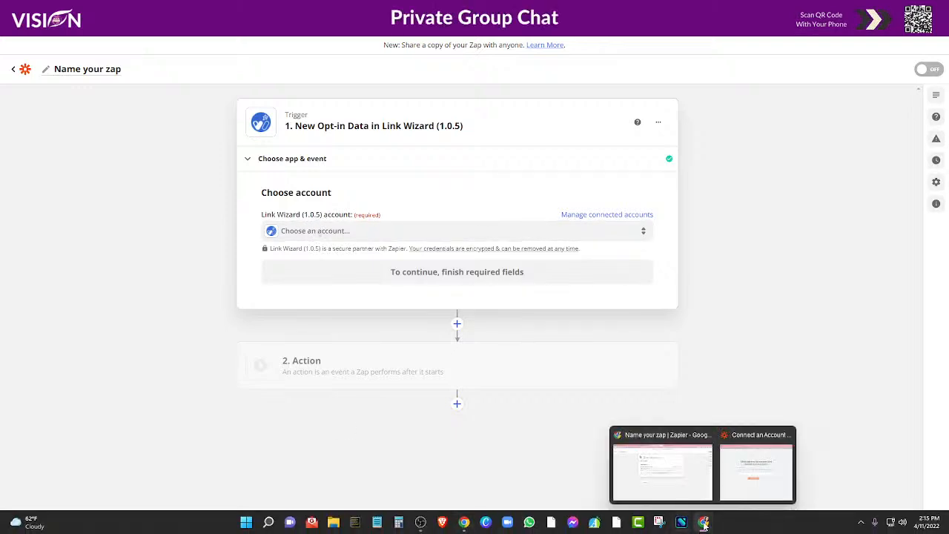
{"action": "left_click", "coordinate": [728, 480]}
{"action": "left_click", "coordinate": [488, 310]}
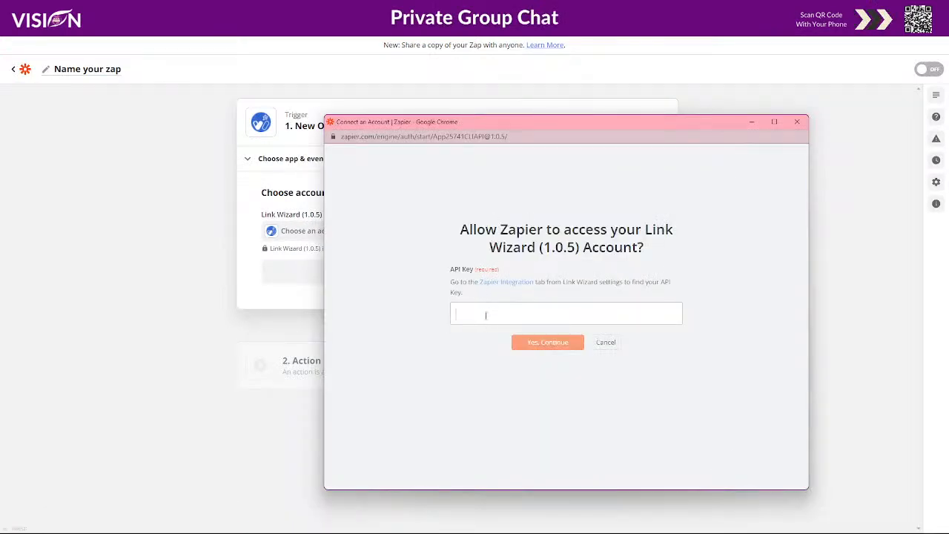
{"action": "key", "text": "ctrl+v"}
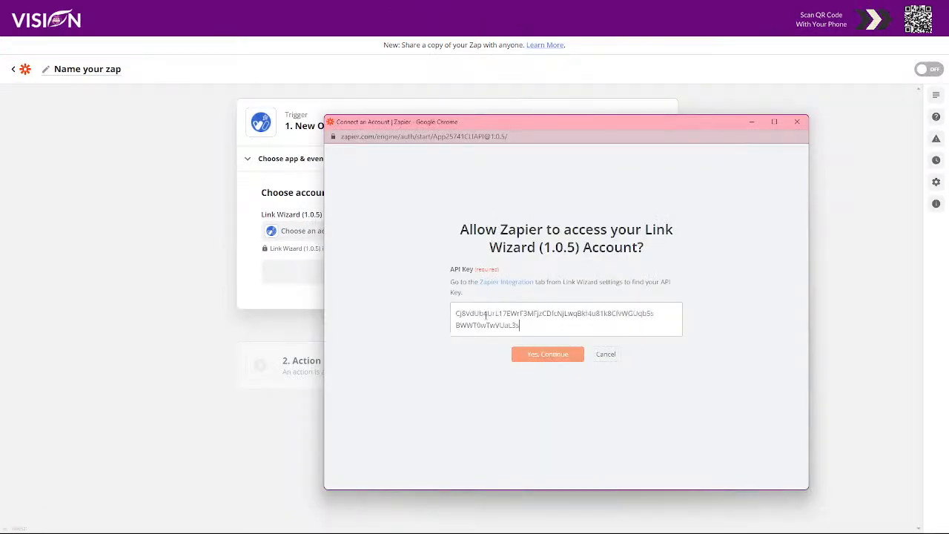
{"action": "left_click", "coordinate": [544, 356]}
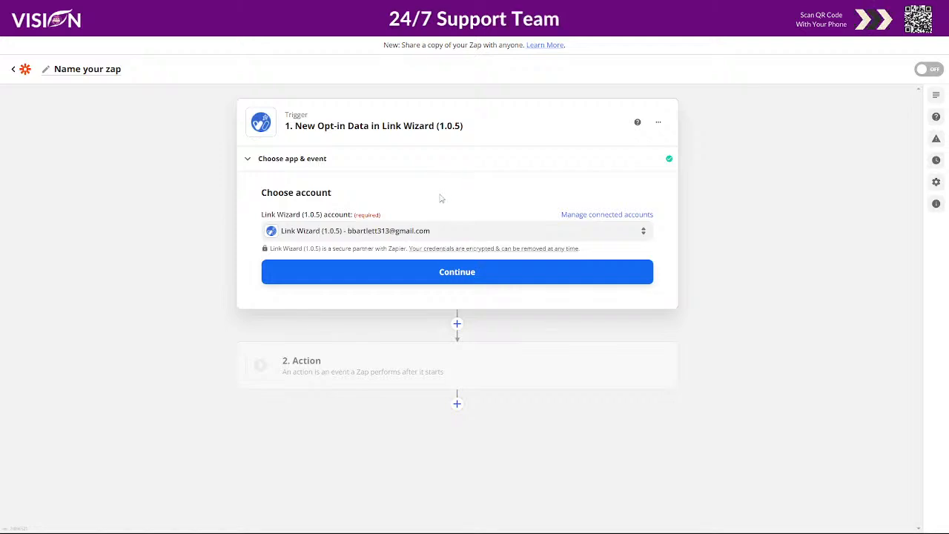
{"action": "left_click", "coordinate": [453, 277]}
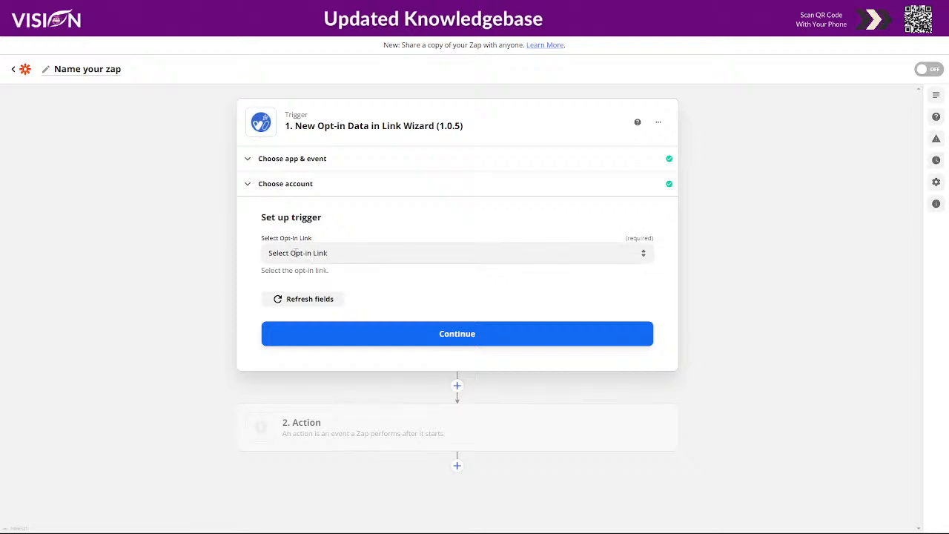
{"action": "left_click", "coordinate": [321, 252]}
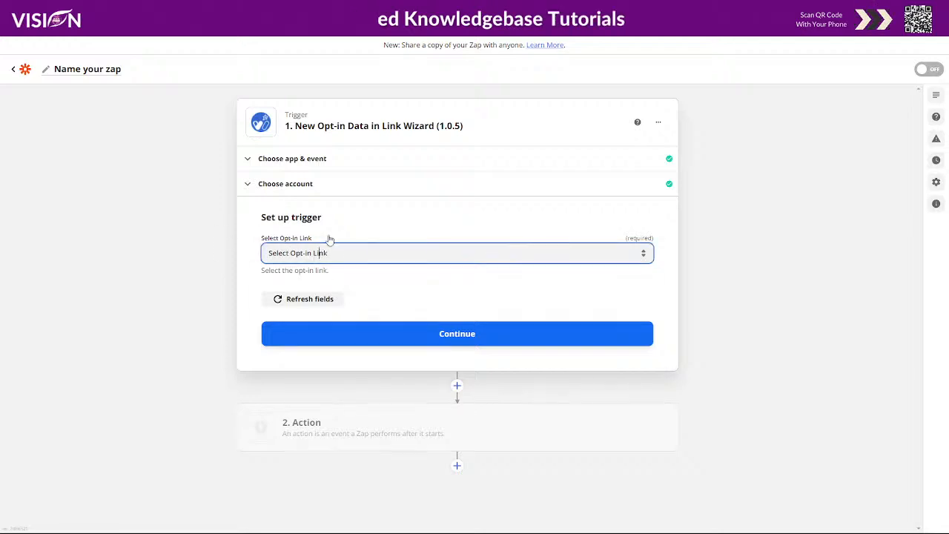
{"action": "left_click", "coordinate": [298, 284]}
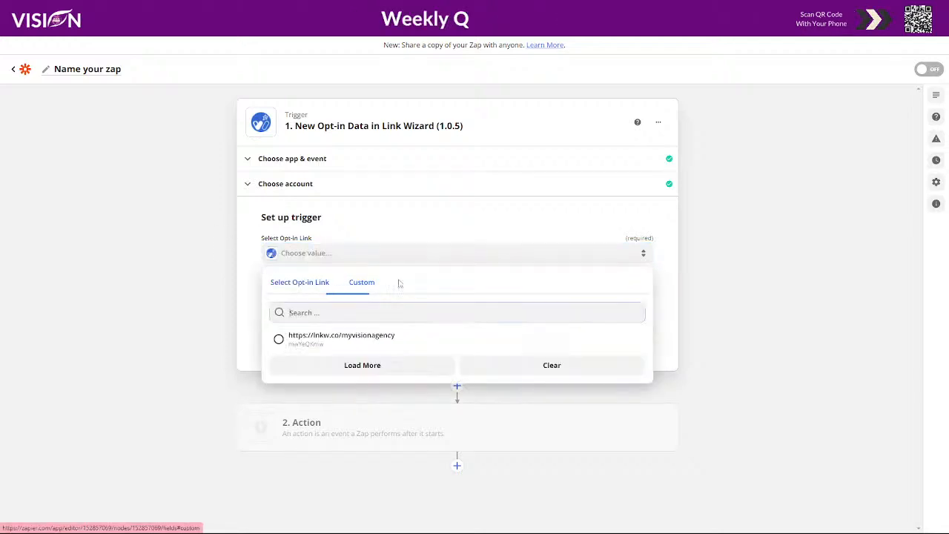
{"action": "left_click", "coordinate": [338, 341]}
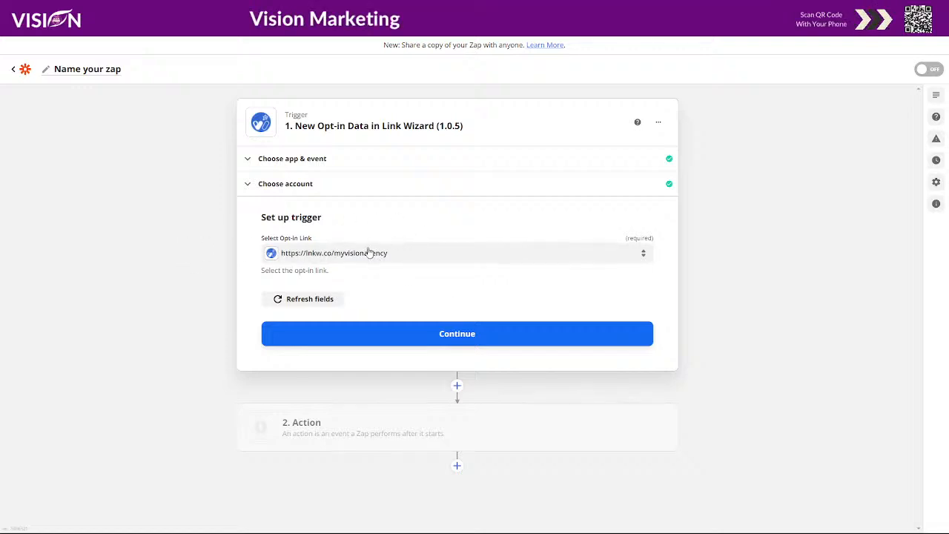
{"action": "left_click", "coordinate": [457, 334]}
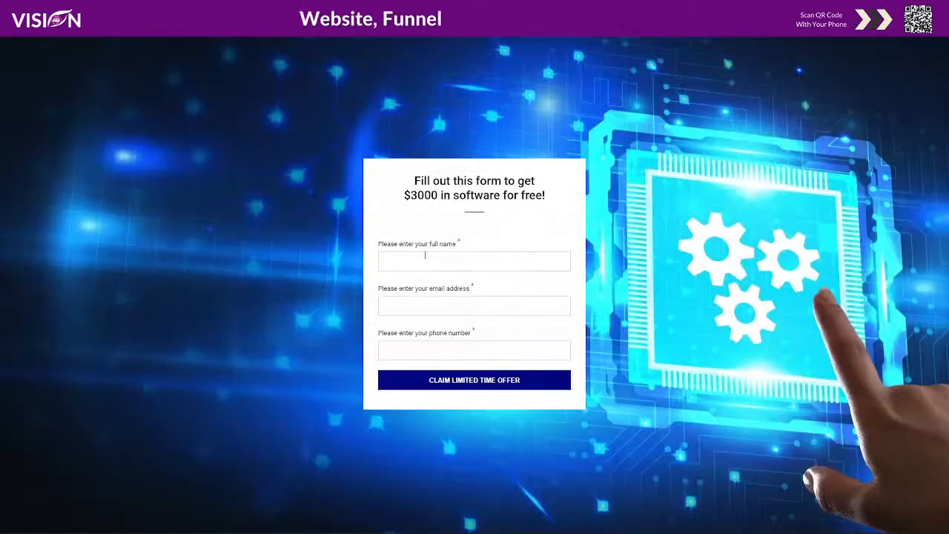
Fill in the live opt-in form with a full name, email address and phone number as test data
{"action": "left_click", "coordinate": [424, 261]}
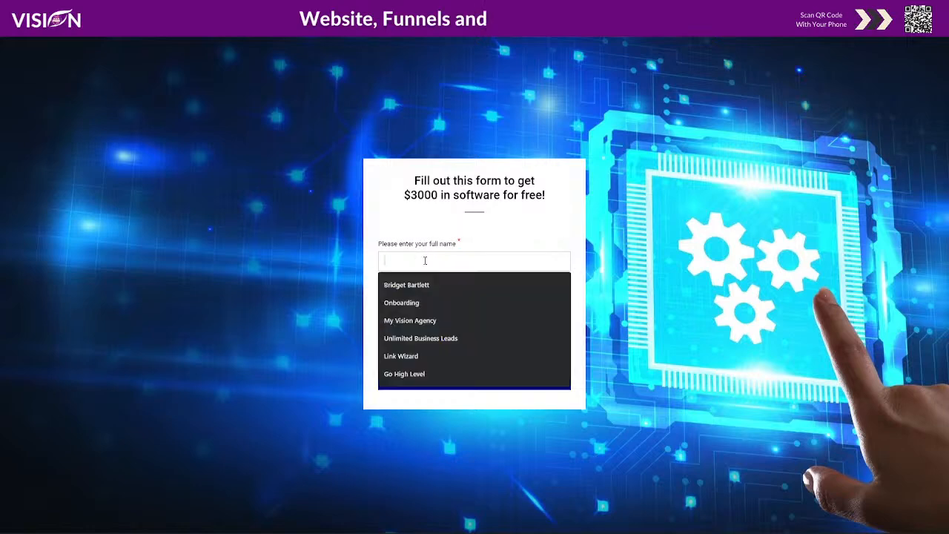
{"action": "left_click", "coordinate": [426, 285]}
{"action": "left_click", "coordinate": [424, 306]}
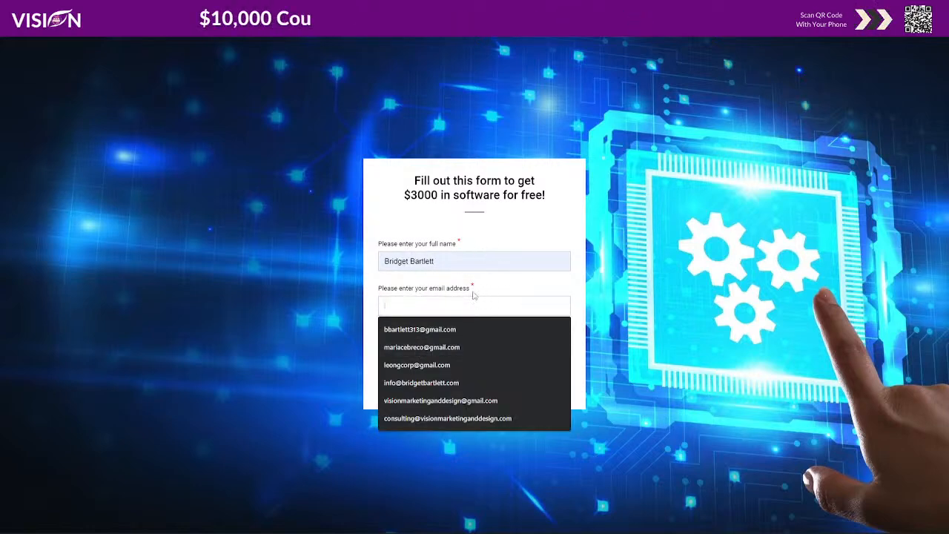
{"action": "left_click", "coordinate": [444, 401]}
{"action": "left_click", "coordinate": [428, 350]}
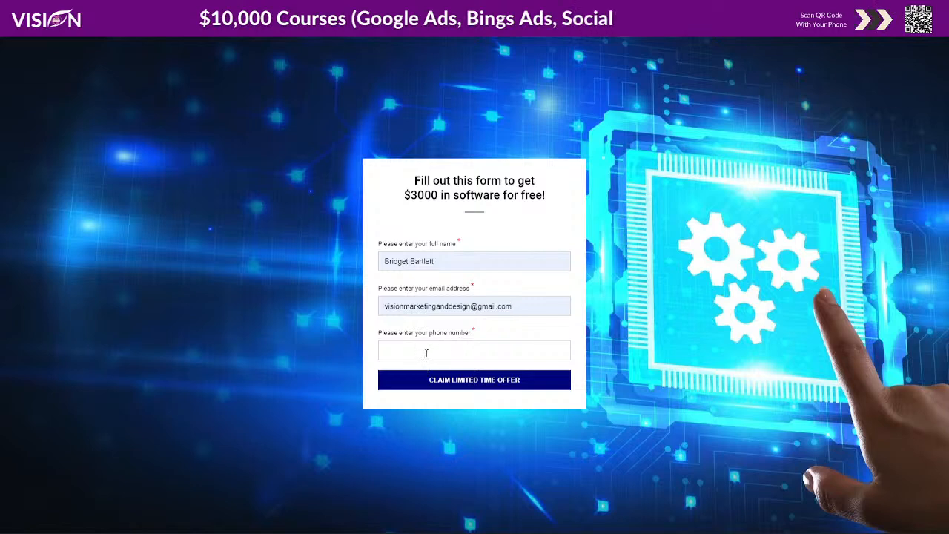
{"action": "type", "text": "317555"}
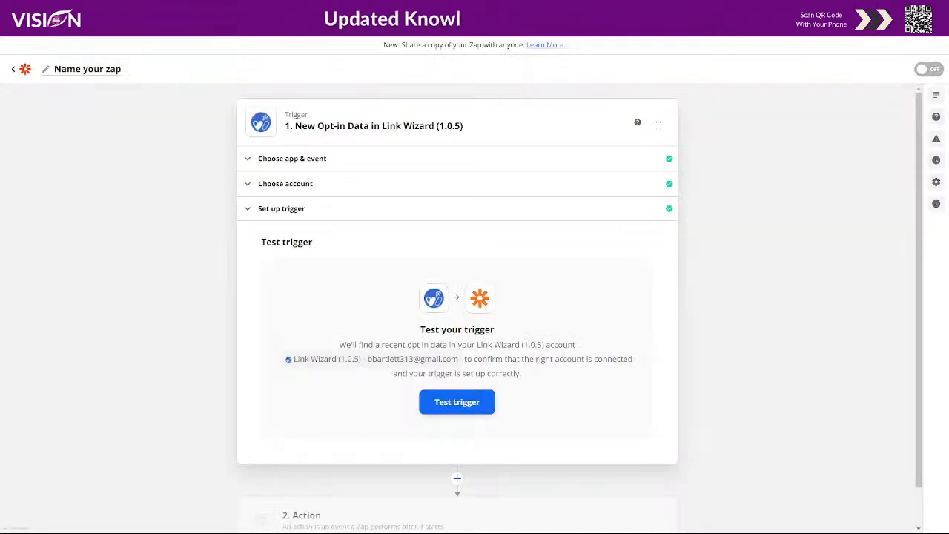
Test the trigger, check the available opt-in records, and continue to the action with Opt In Data A
{"action": "left_click", "coordinate": [457, 405]}
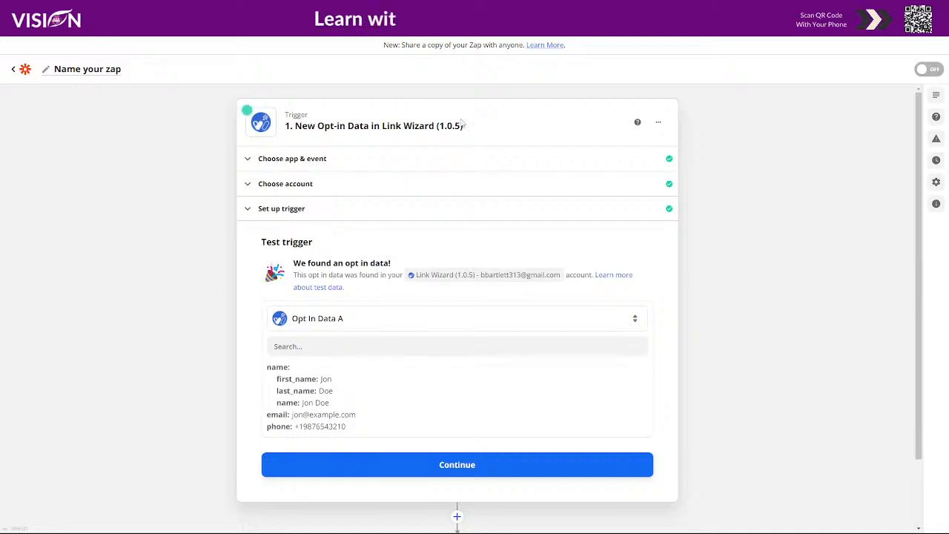
{"action": "scroll", "coordinate": [762, 295], "scroll_direction": "down", "scroll_amount": 2}
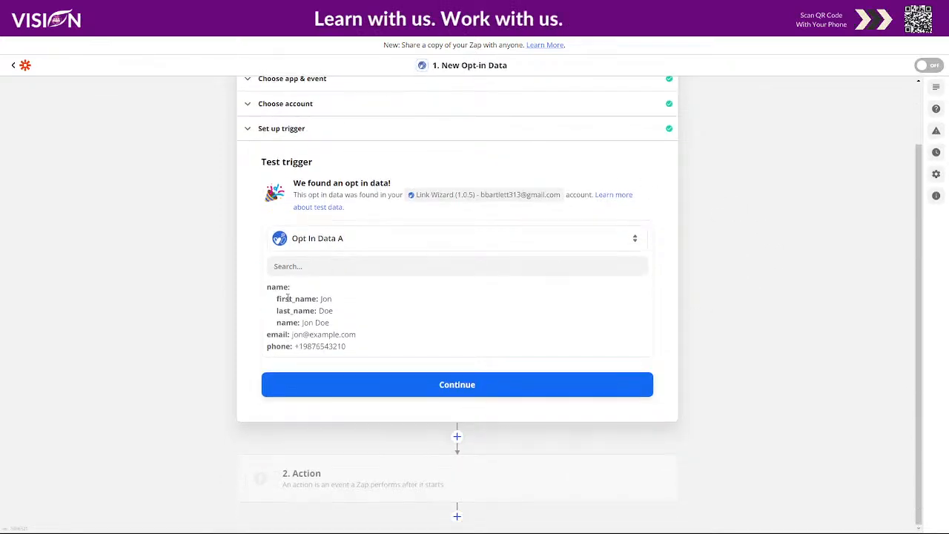
{"action": "left_click", "coordinate": [307, 241]}
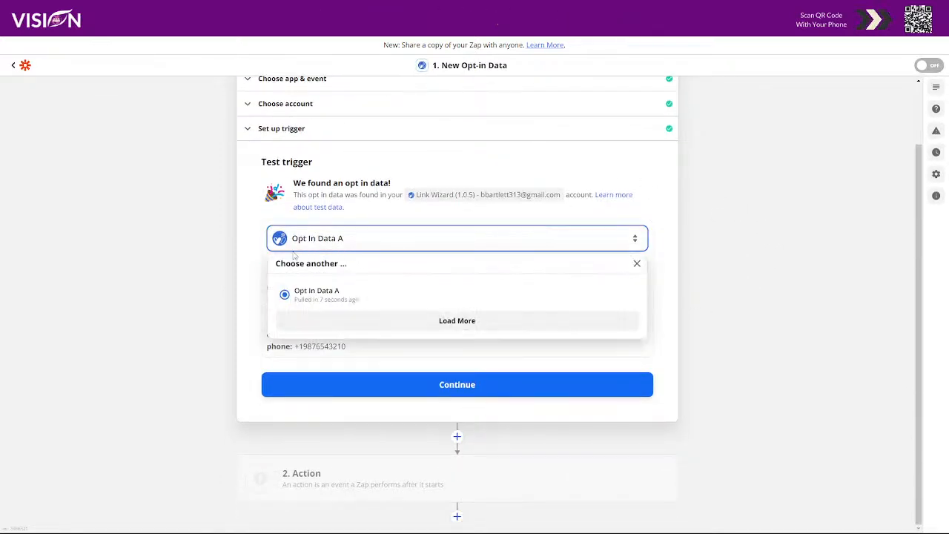
{"action": "left_click", "coordinate": [655, 187]}
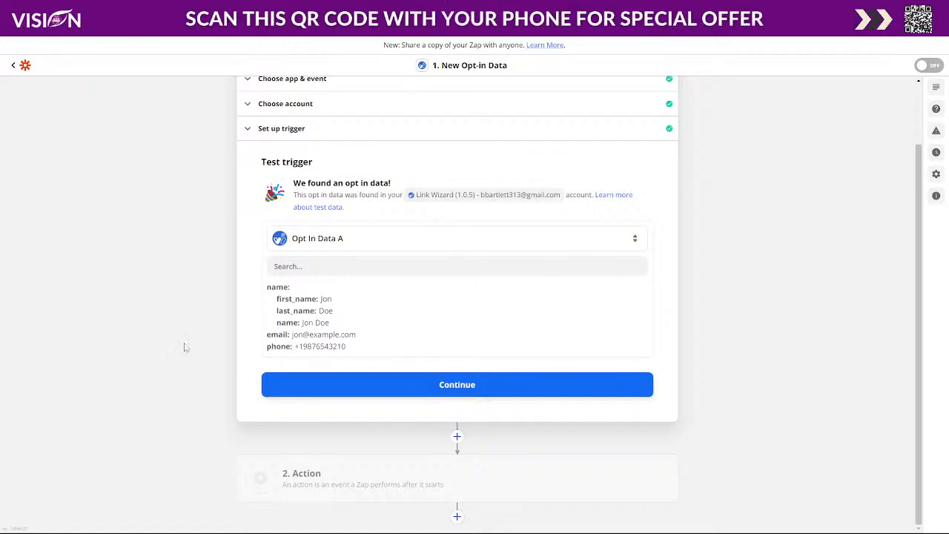
{"action": "left_click", "coordinate": [472, 386]}
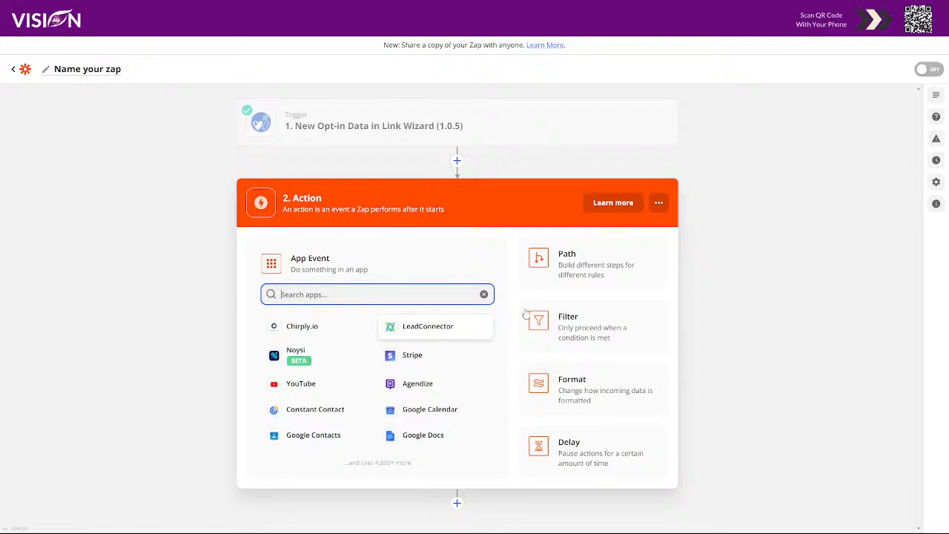
Set the Zap's action to LeadConnector with the Add/Update Contact event and continue to the account choice
{"action": "left_click", "coordinate": [407, 331]}
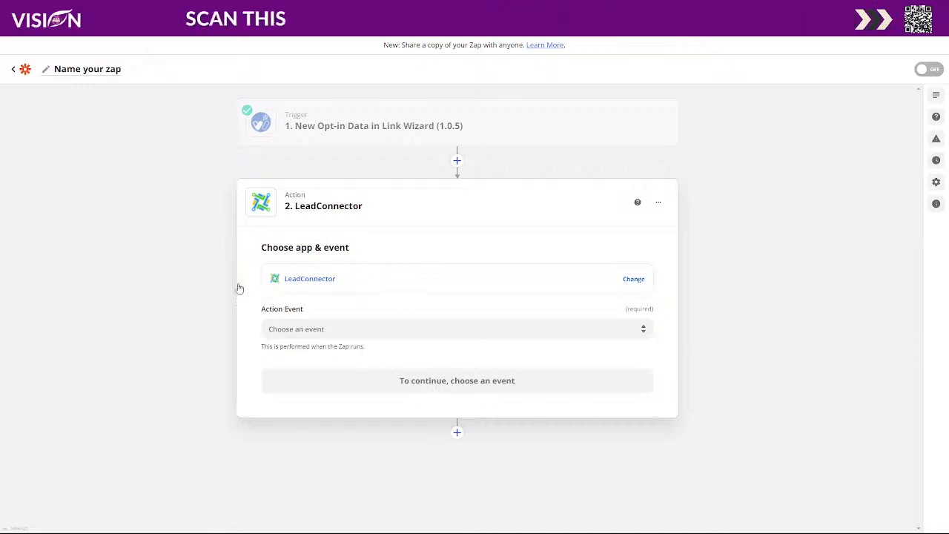
{"action": "left_click", "coordinate": [348, 331]}
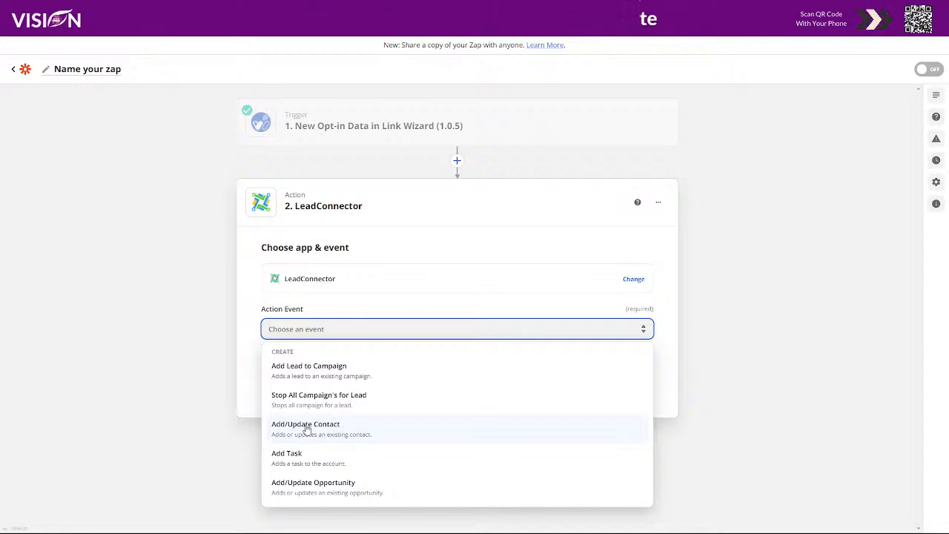
{"action": "left_click", "coordinate": [308, 431]}
{"action": "left_click", "coordinate": [458, 382]}
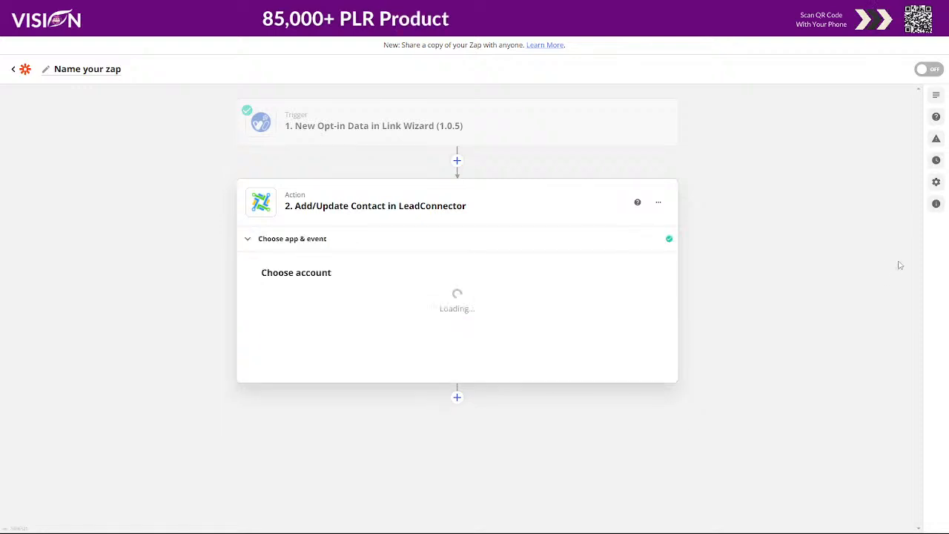
Switch to the Vision CRM and copy the company's API key from the Business Info settings of the Test2 account
{"action": "left_click", "coordinate": [339, 307]}
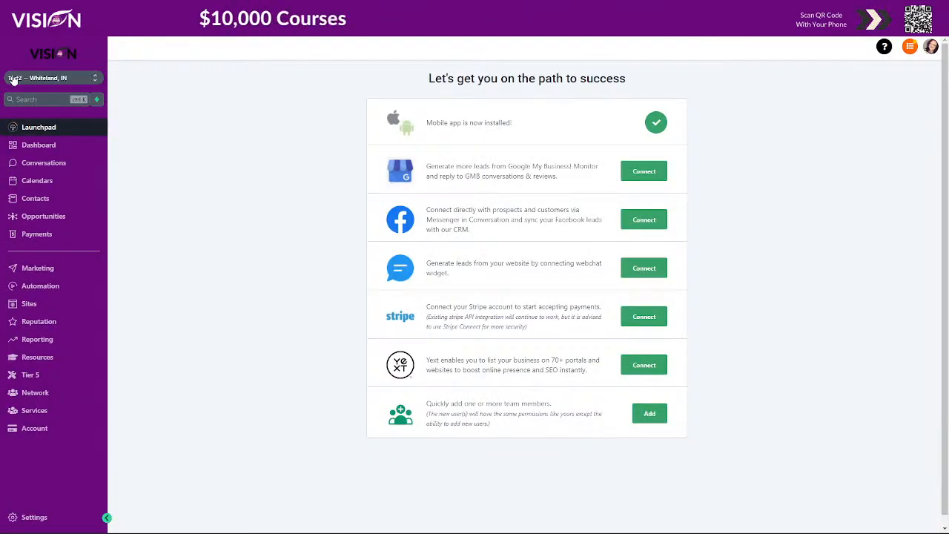
{"action": "left_click", "coordinate": [37, 517]}
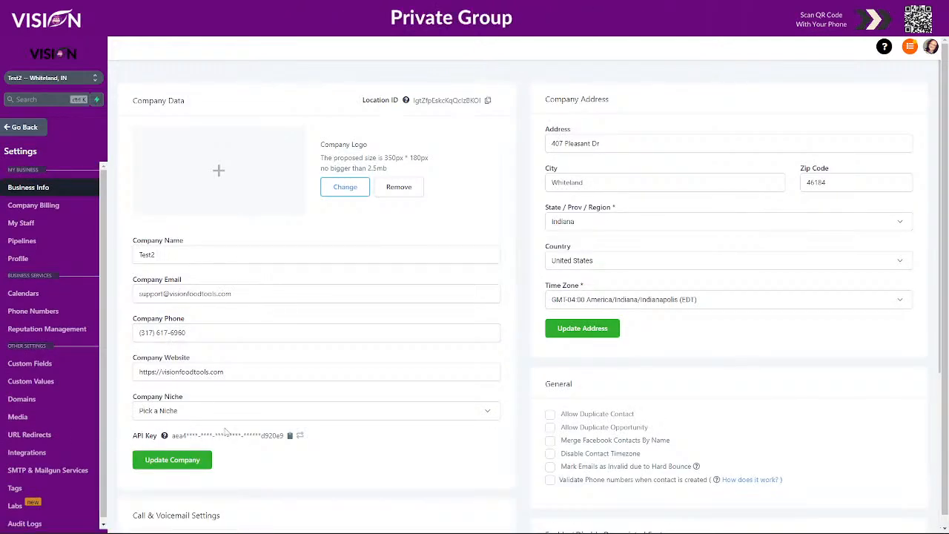
{"action": "left_click", "coordinate": [289, 436]}
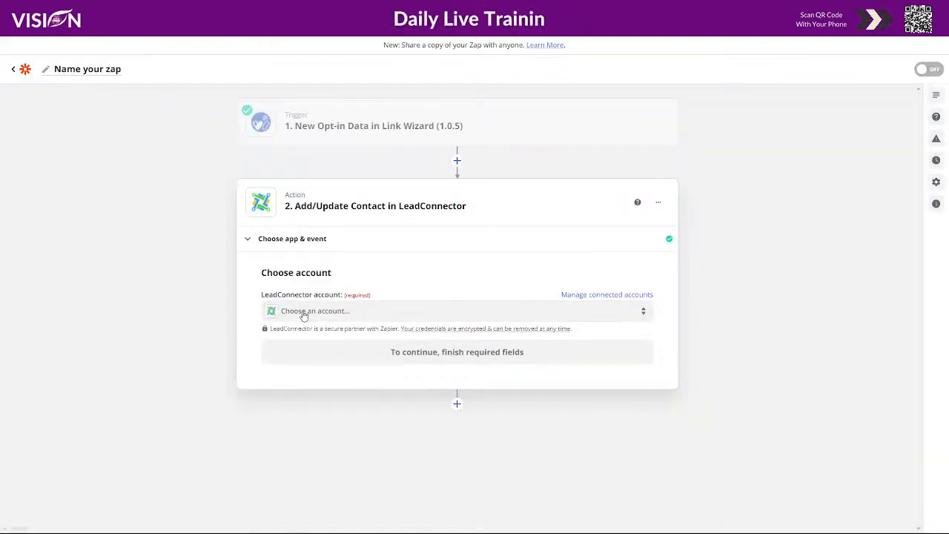
Connect a new LeadConnector account to the action using the copied company API key and continue to the action setup
{"action": "left_click", "coordinate": [304, 311]}
{"action": "left_click", "coordinate": [442, 450]}
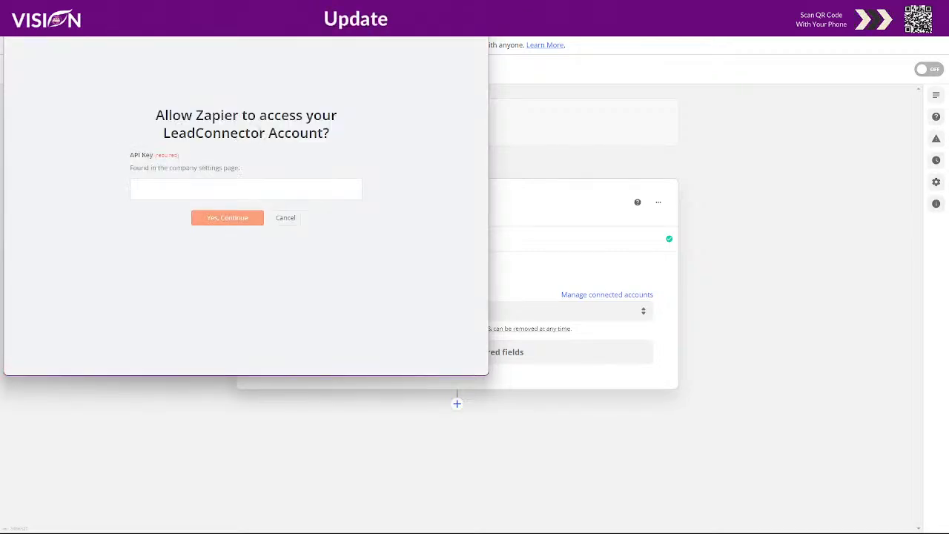
{"action": "left_click", "coordinate": [220, 185]}
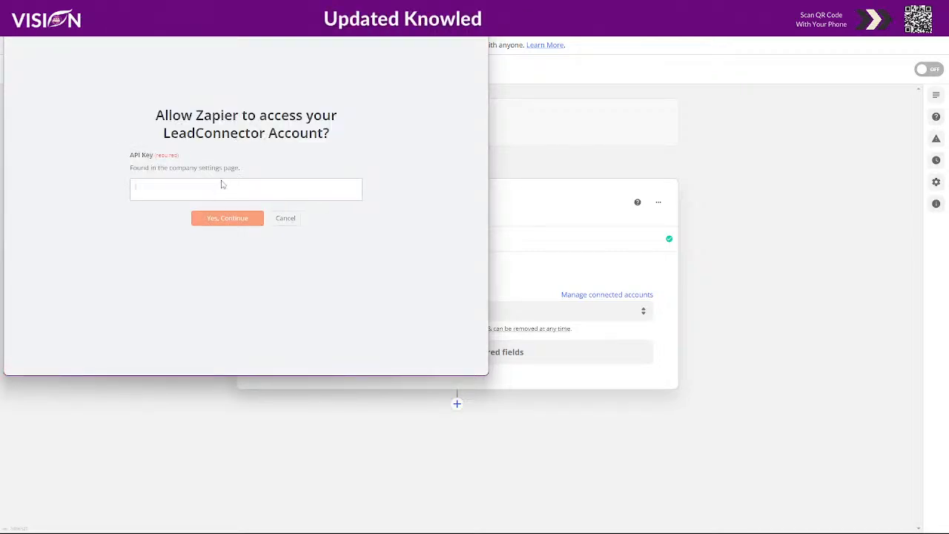
{"action": "key", "text": "ctrl+v"}
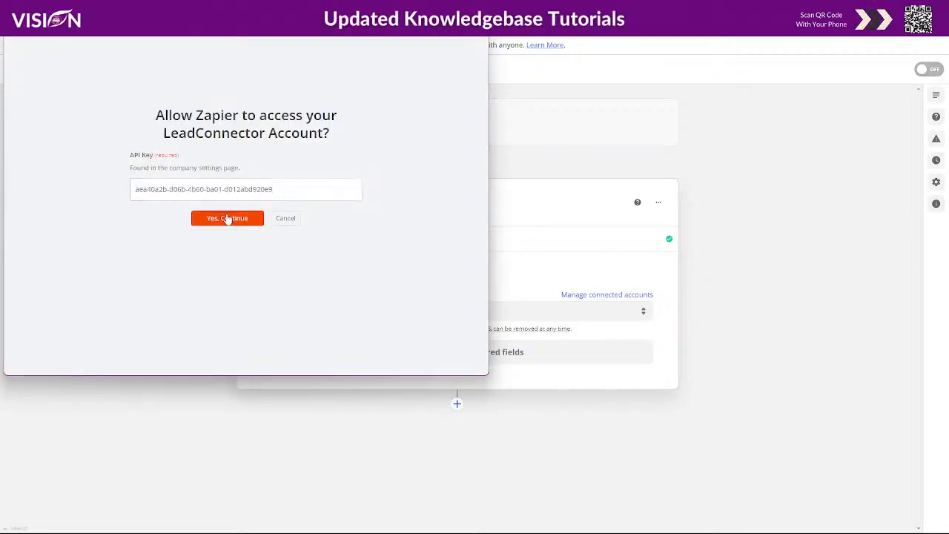
{"action": "left_click", "coordinate": [227, 217]}
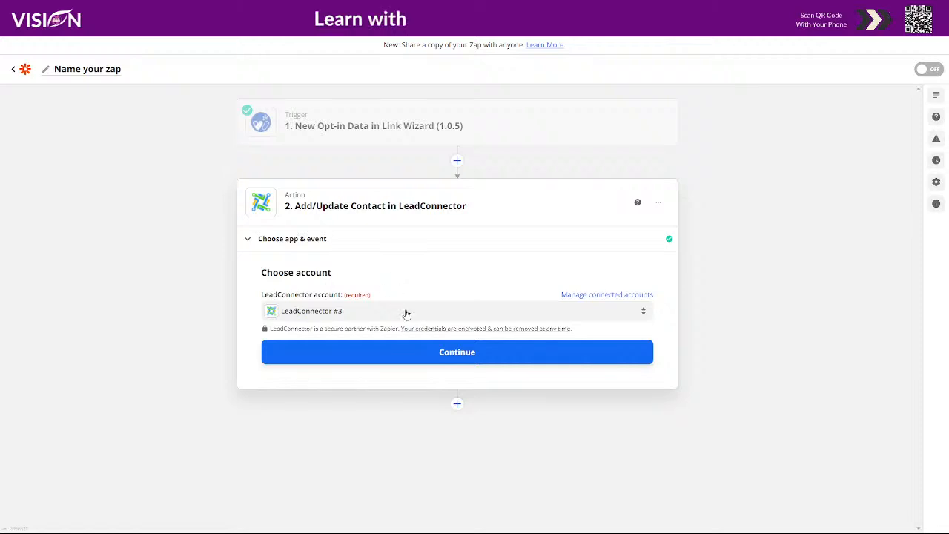
{"action": "left_click", "coordinate": [469, 356]}
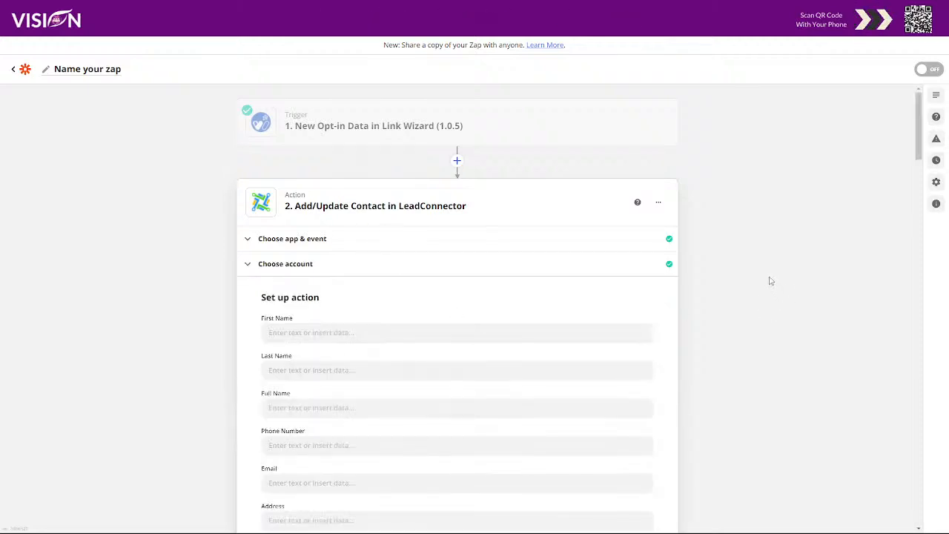
Look through the contact fields of the action setup and map Full Name to the trigger's Name value
{"action": "scroll", "coordinate": [430, 324], "scroll_direction": "down", "scroll_amount": 6}
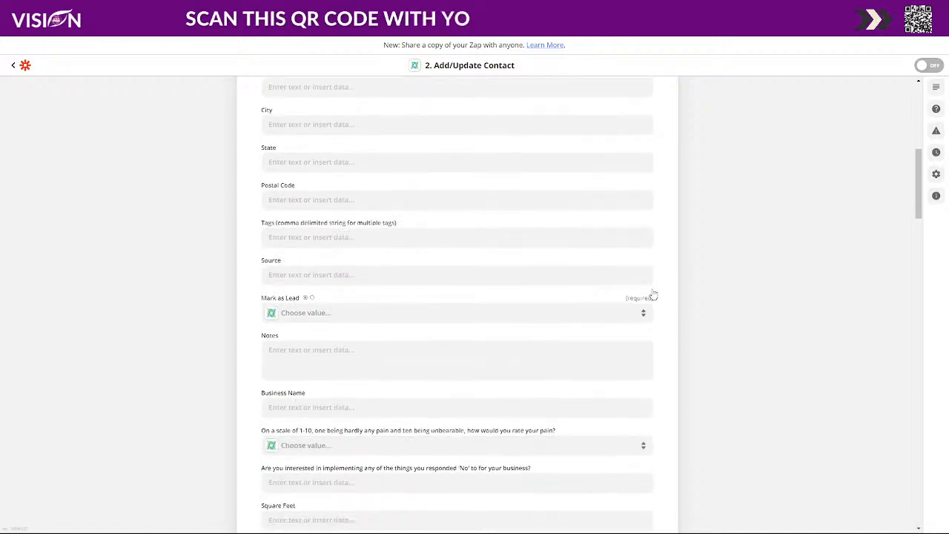
{"action": "scroll", "coordinate": [653, 296], "scroll_direction": "down", "scroll_amount": 20}
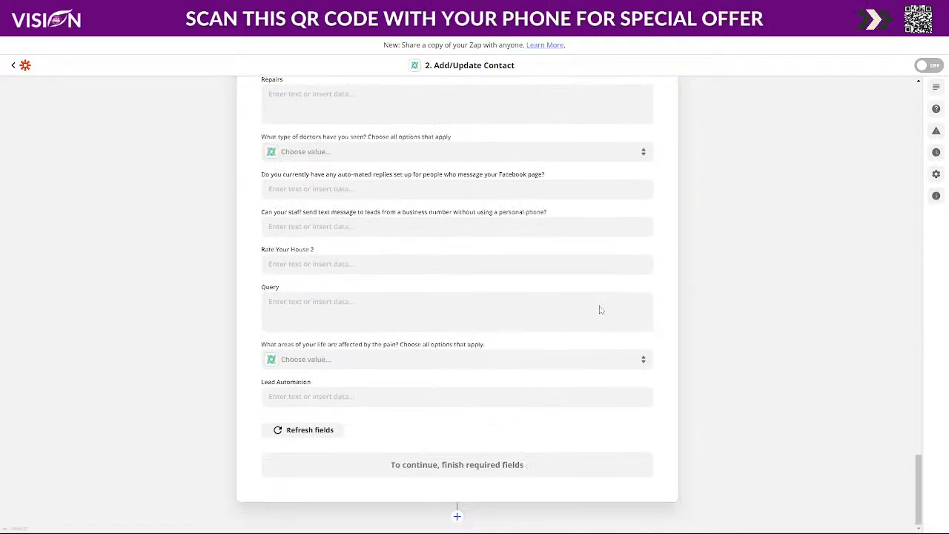
{"action": "scroll", "coordinate": [595, 303], "scroll_direction": "up", "scroll_amount": 20}
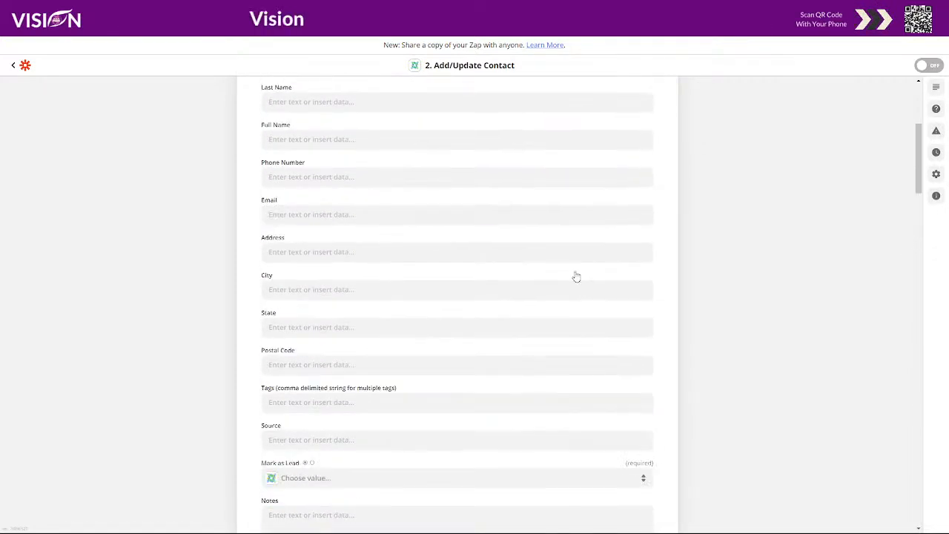
{"action": "scroll", "coordinate": [354, 296], "scroll_direction": "down", "scroll_amount": 4}
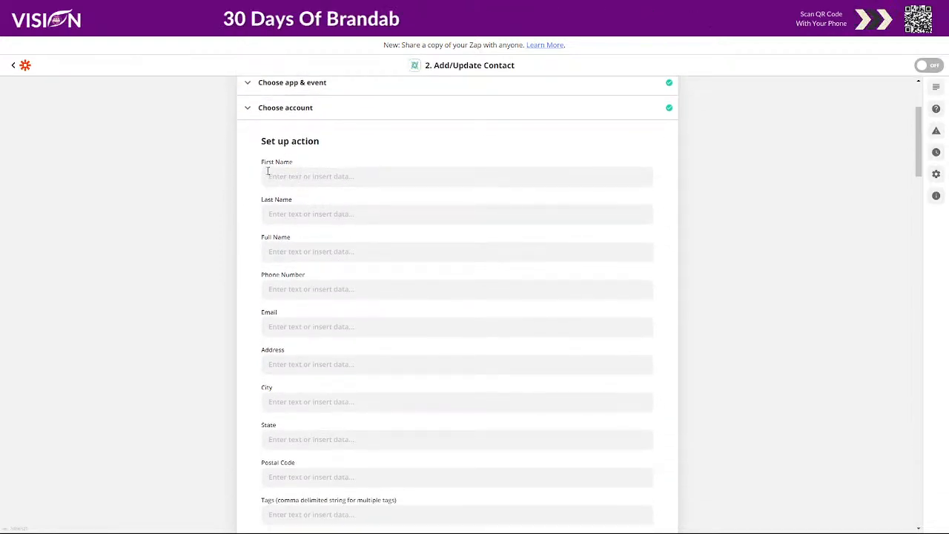
{"action": "left_click", "coordinate": [318, 255]}
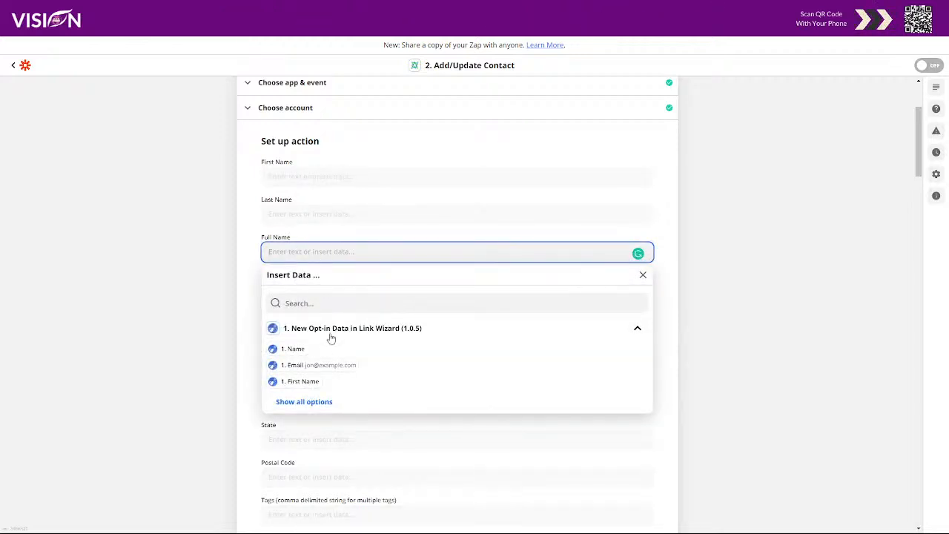
{"action": "left_click", "coordinate": [307, 401]}
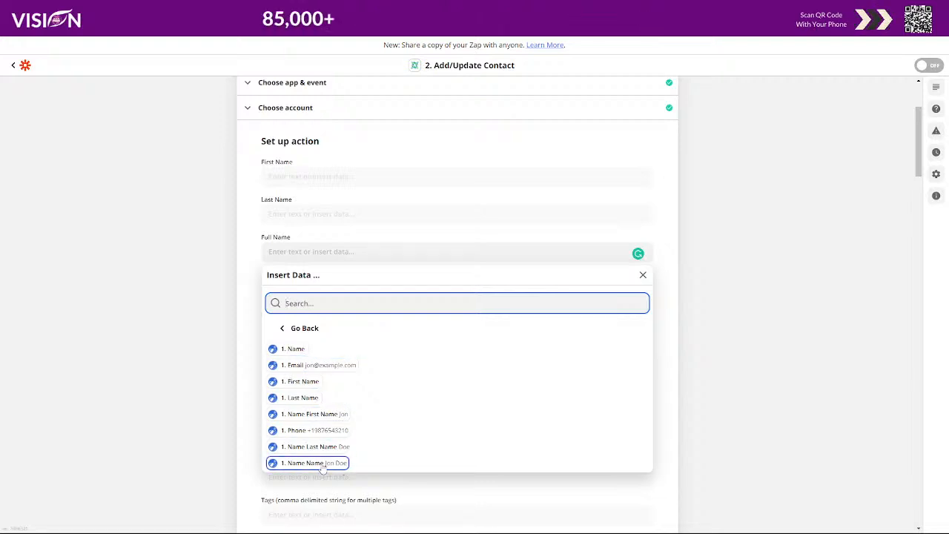
{"action": "left_click", "coordinate": [296, 349]}
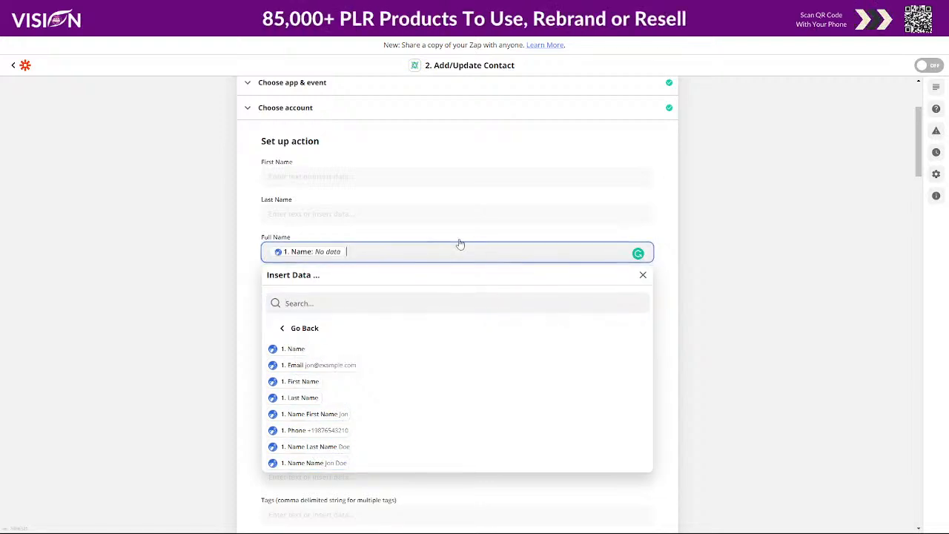
{"action": "left_click", "coordinate": [669, 234]}
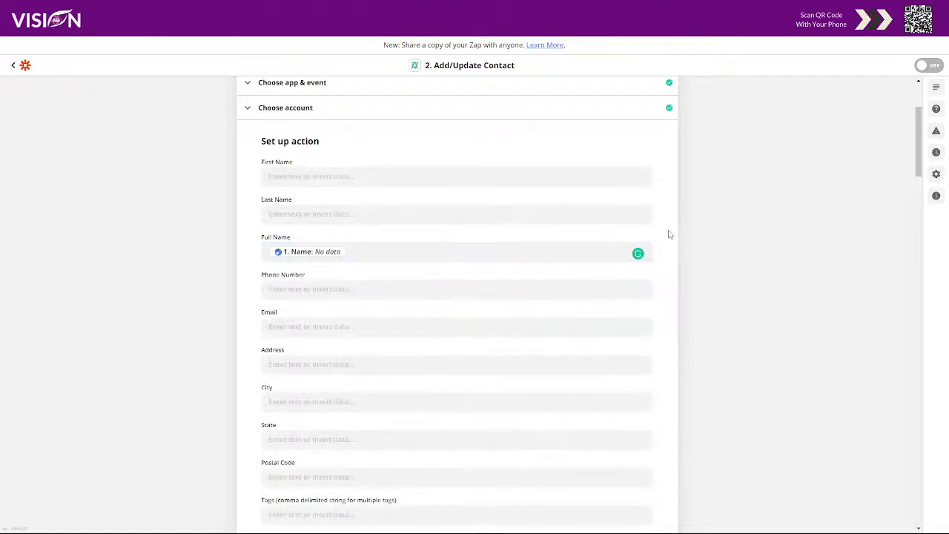
Map the contact's Phone Number field to the Phone value from the Link Wizard opt-in data
{"action": "left_click", "coordinate": [321, 288]}
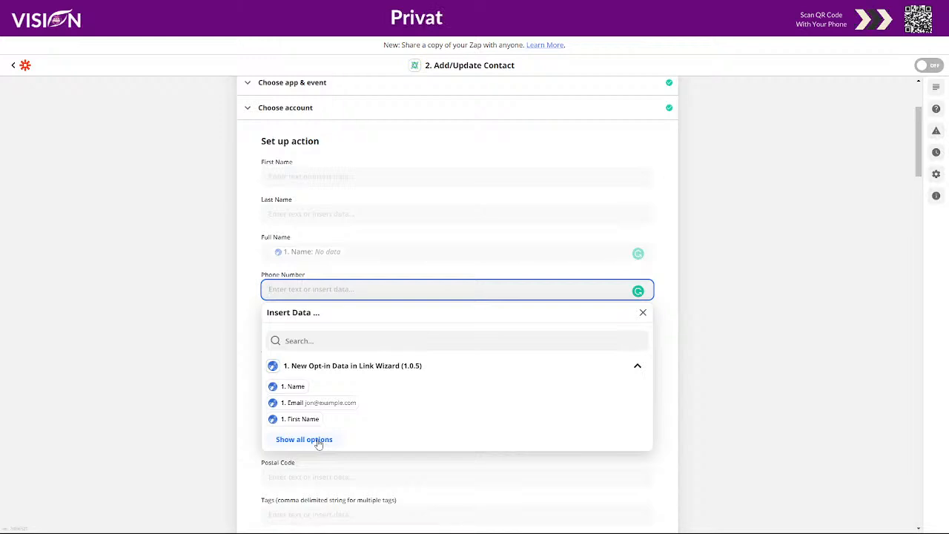
{"action": "scroll", "coordinate": [731, 360], "scroll_direction": "up", "scroll_amount": 2}
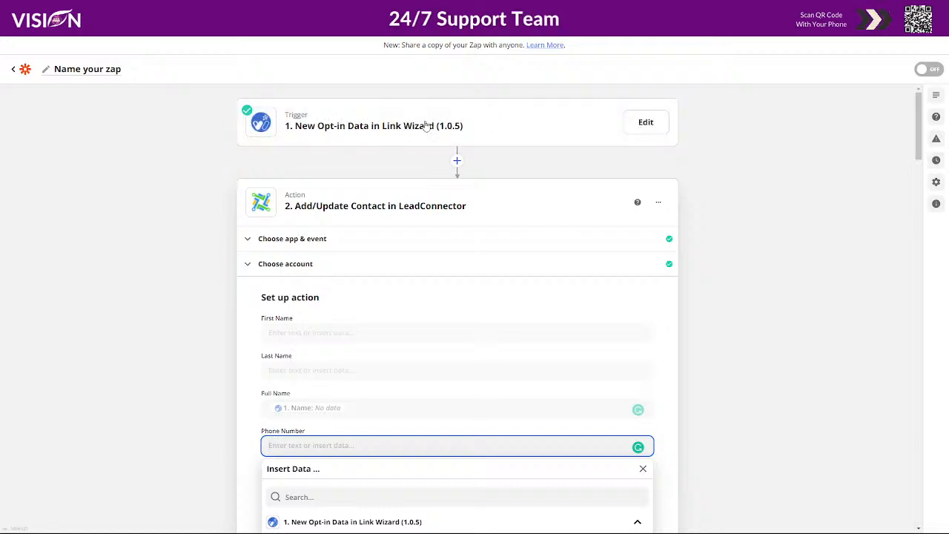
{"action": "scroll", "coordinate": [697, 423], "scroll_direction": "down", "scroll_amount": 2}
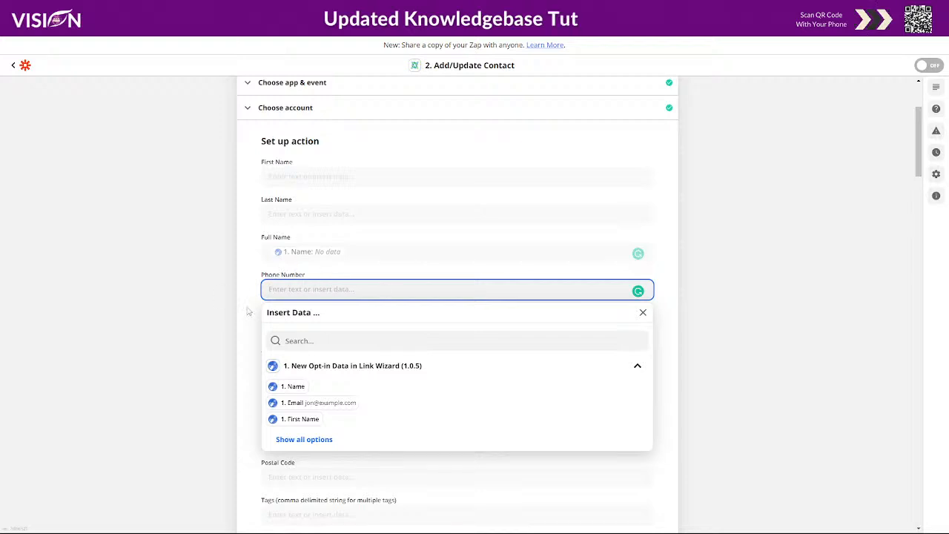
{"action": "left_click", "coordinate": [311, 442]}
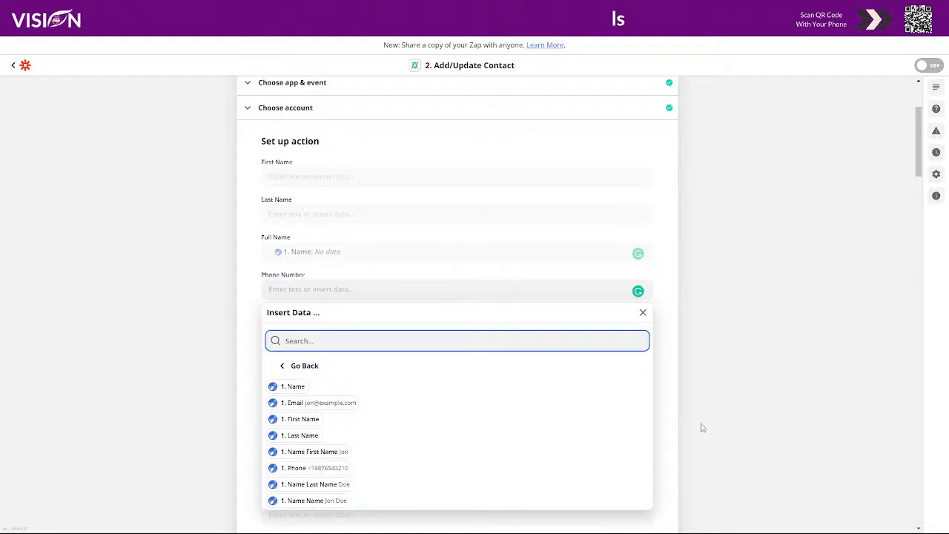
{"action": "scroll", "coordinate": [701, 428], "scroll_direction": "down", "scroll_amount": 1}
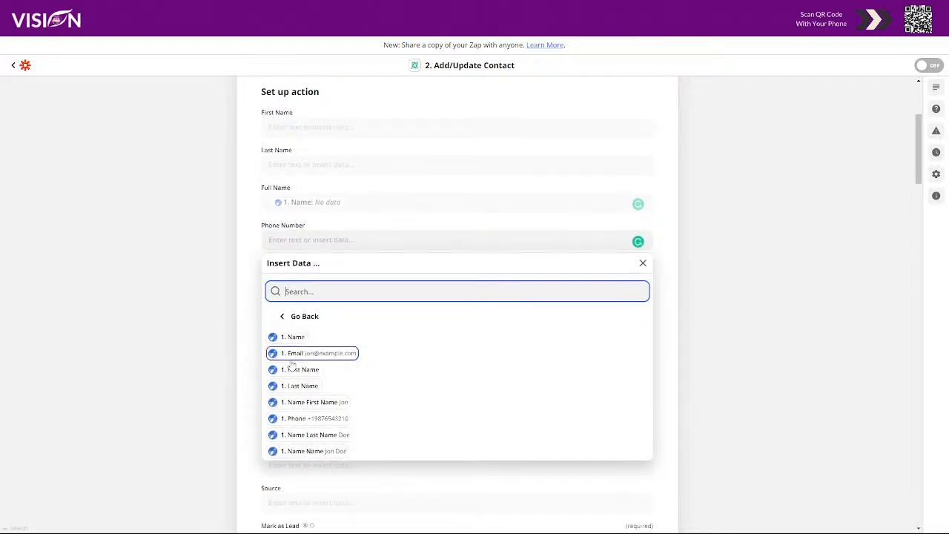
{"action": "left_click", "coordinate": [314, 420]}
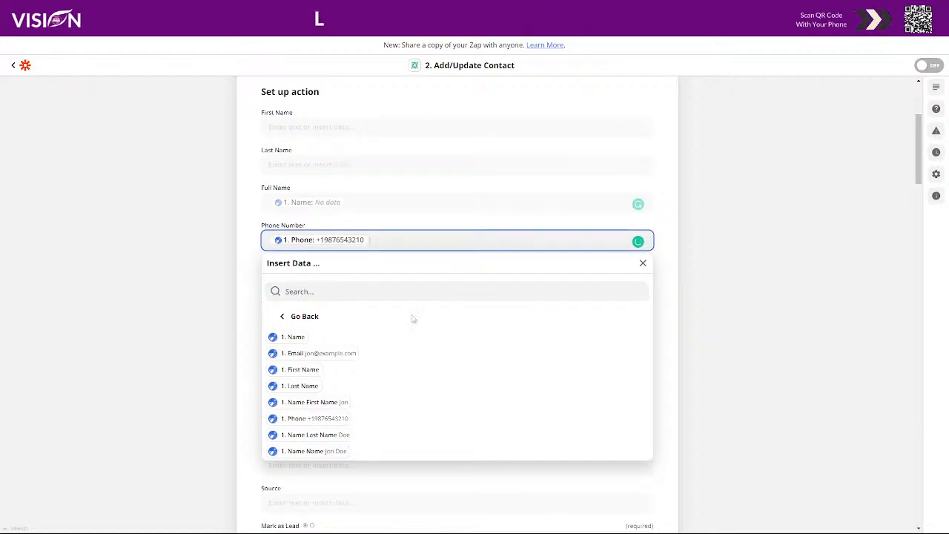
Map the contact's First Name to the trigger's First Name value and Last Name to Name Last Name
{"action": "left_click", "coordinate": [300, 127]}
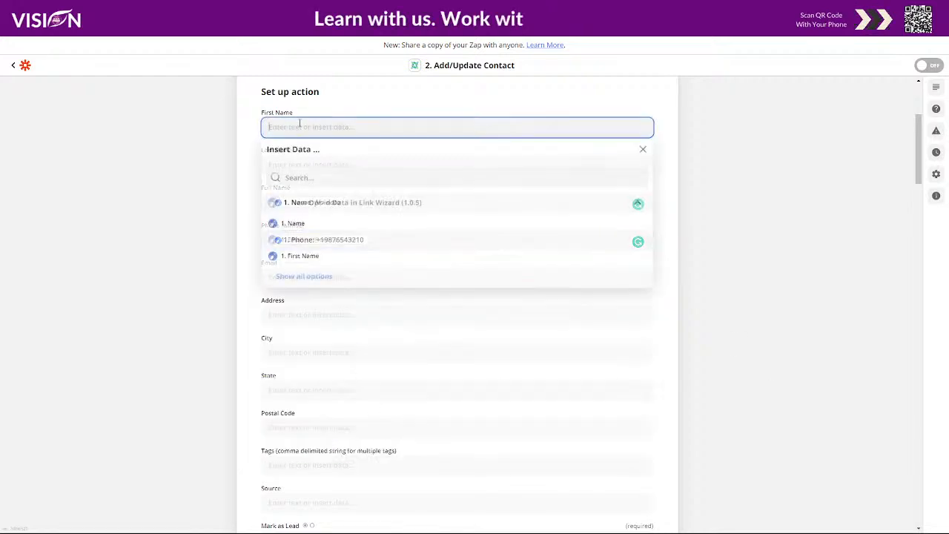
{"action": "left_click", "coordinate": [302, 261]}
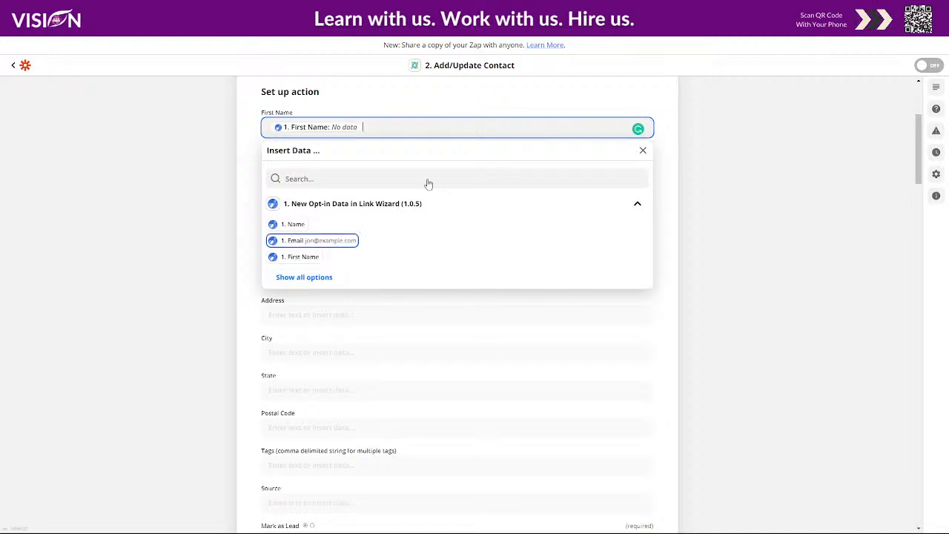
{"action": "left_click", "coordinate": [356, 100]}
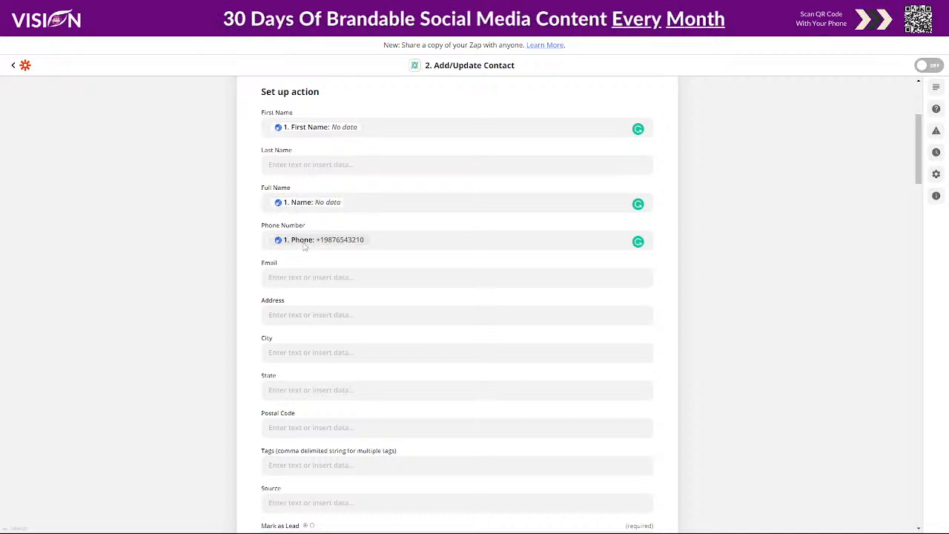
{"action": "left_click", "coordinate": [301, 163]}
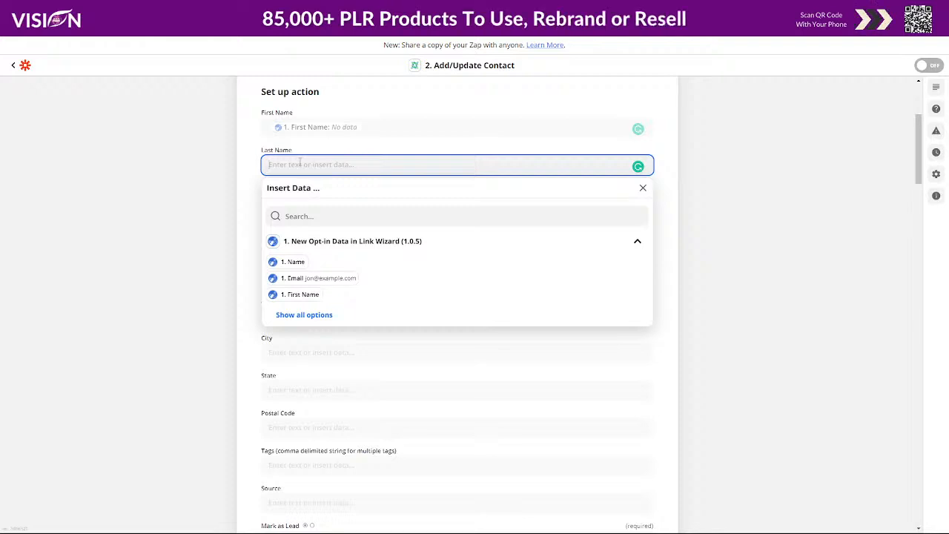
{"action": "left_click", "coordinate": [301, 318]}
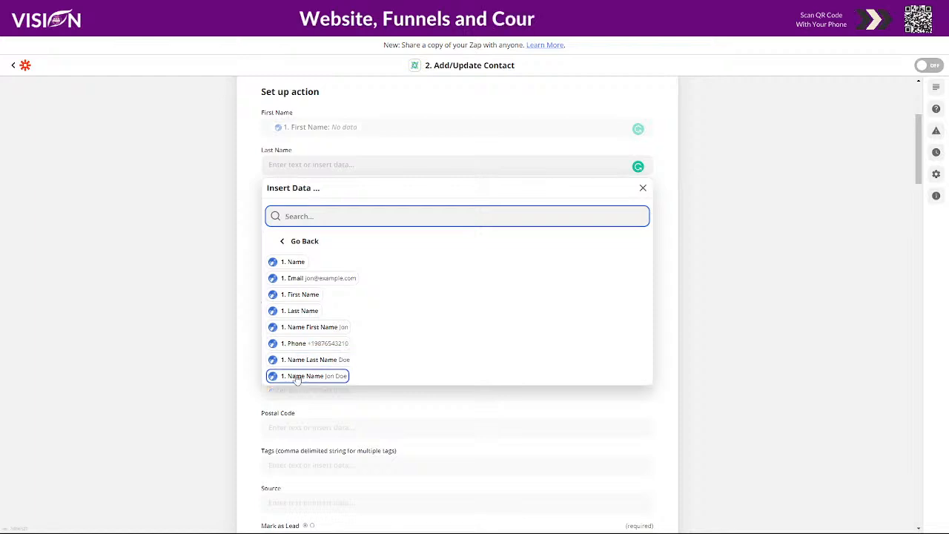
{"action": "left_click", "coordinate": [315, 362]}
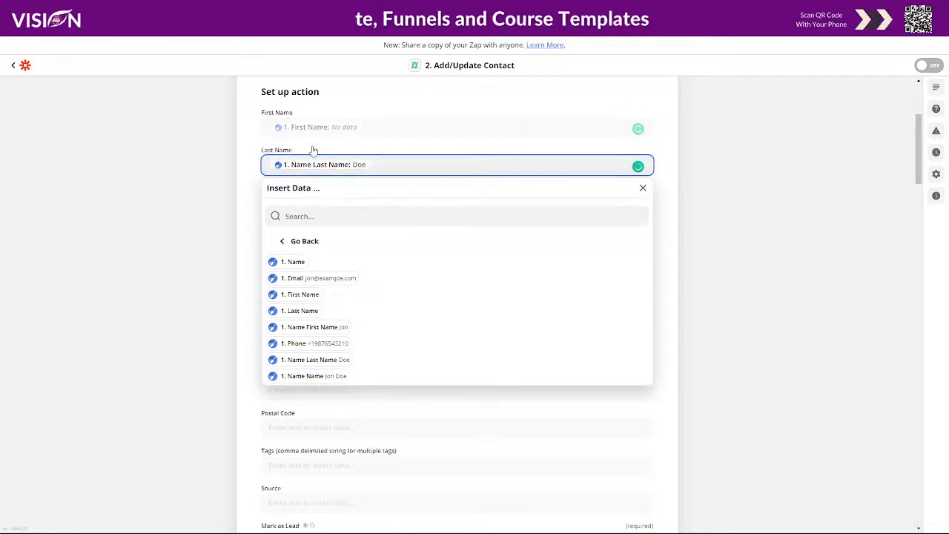
{"action": "left_click", "coordinate": [228, 194]}
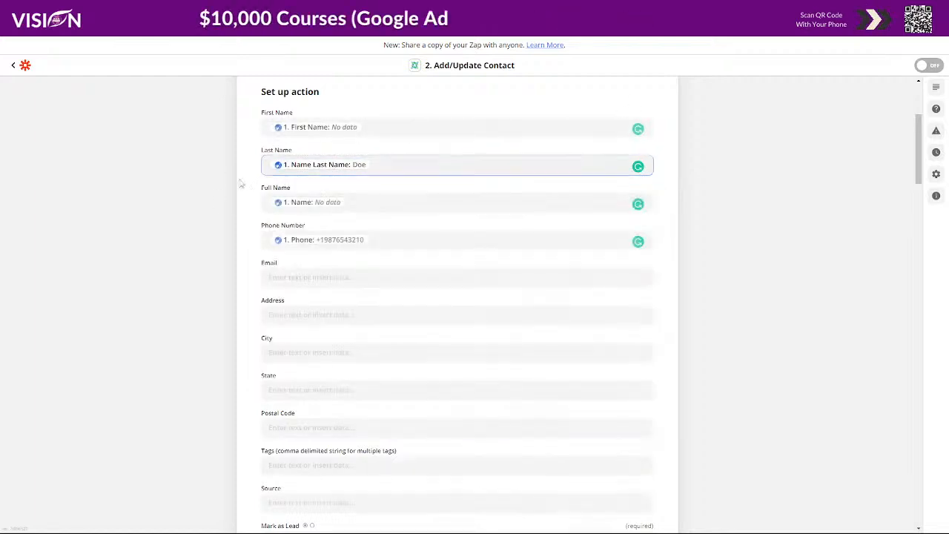
Clear the mapped values from the contact's Last Name and First Name fields
{"action": "left_click", "coordinate": [378, 165]}
{"action": "key", "text": "BackSpace"}
{"action": "left_click", "coordinate": [364, 127]}
{"action": "key", "text": "BackSpace"}
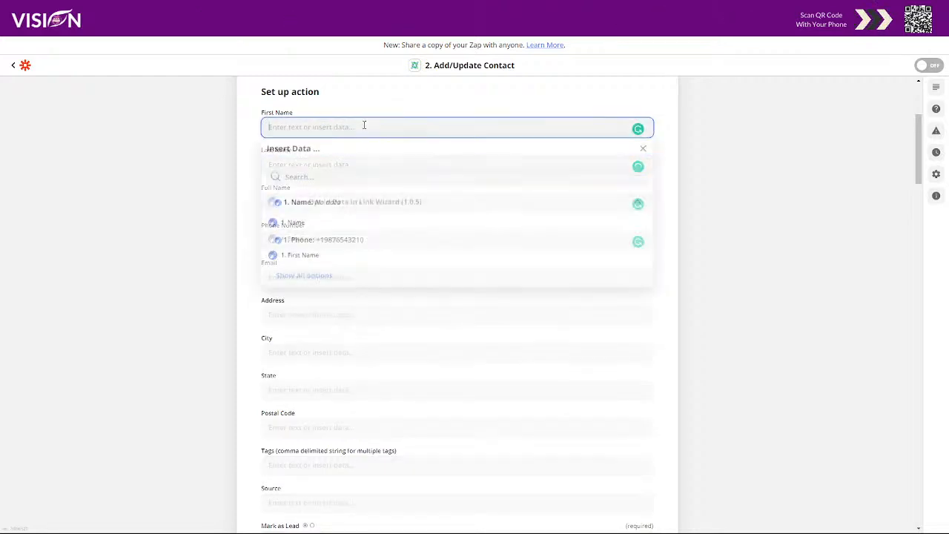
{"action": "key", "text": "Tab"}
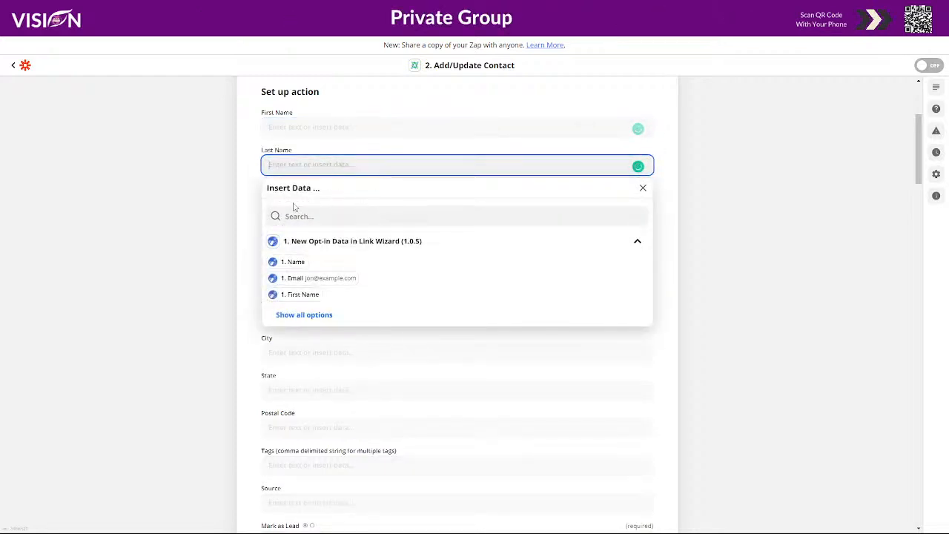
{"action": "left_click", "coordinate": [688, 232]}
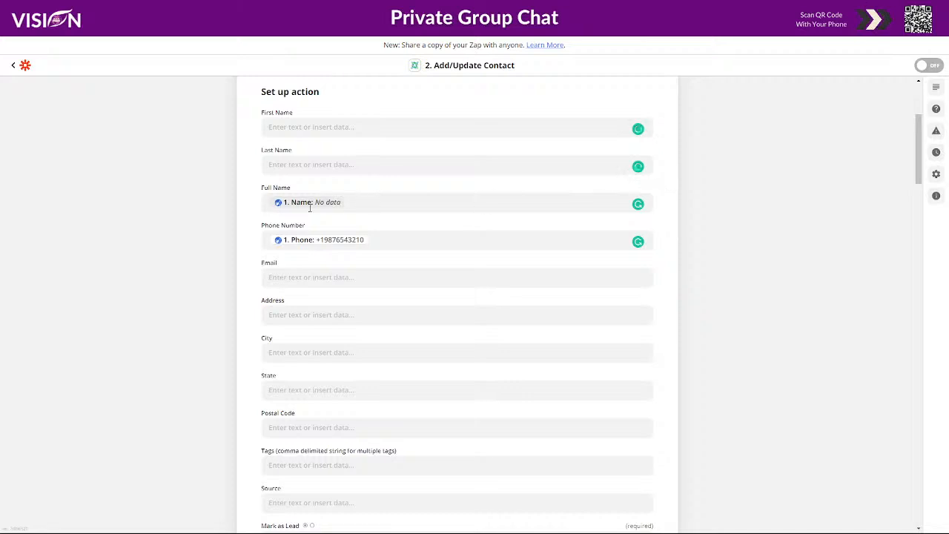
Replace the Name value in the contact's Full Name field with the Name Name value from the opt-in data
{"action": "left_click", "coordinate": [358, 202]}
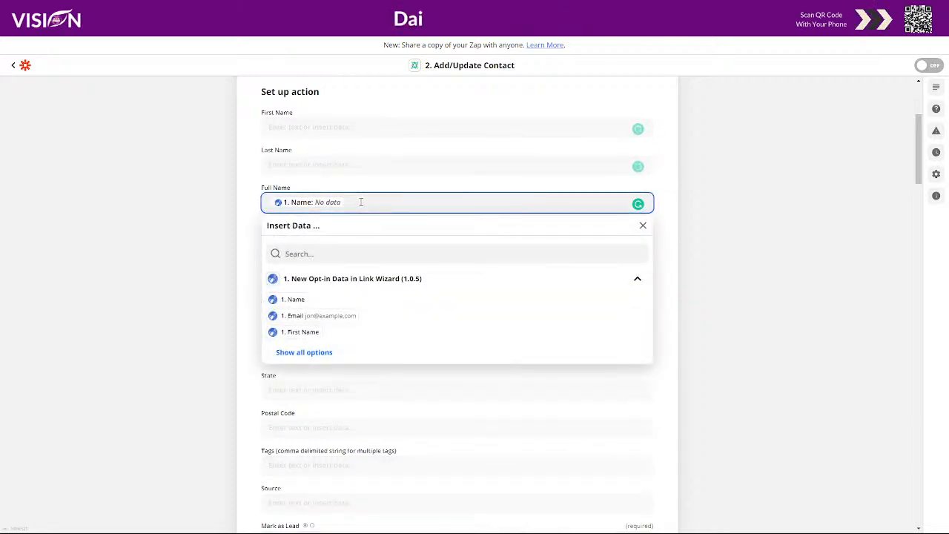
{"action": "left_click", "coordinate": [312, 353]}
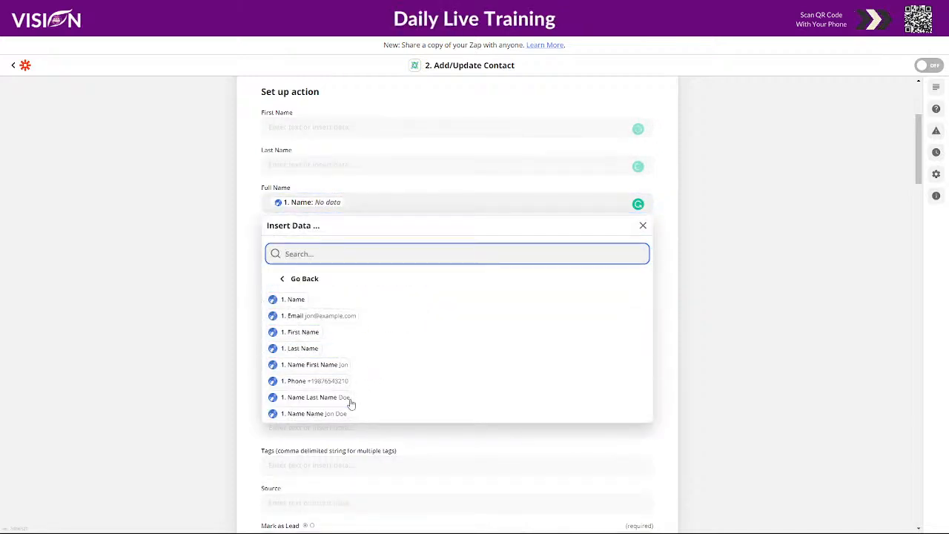
{"action": "left_click", "coordinate": [317, 414]}
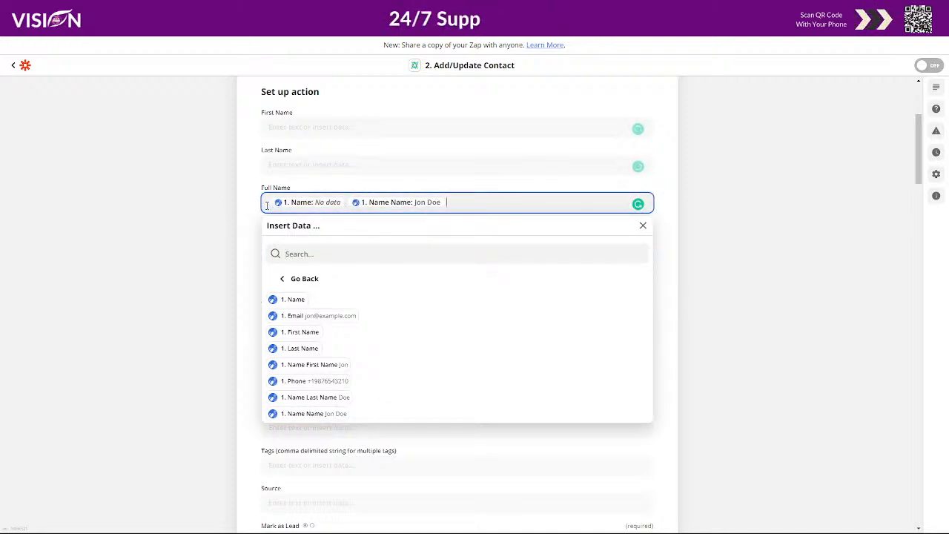
{"action": "key", "text": "Delete"}
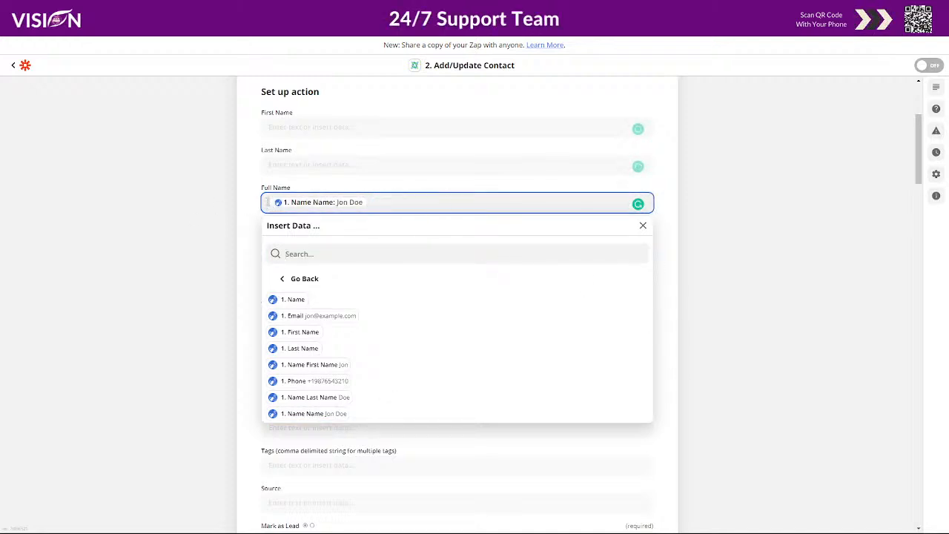
{"action": "left_click", "coordinate": [248, 206]}
{"action": "left_click", "coordinate": [366, 200]}
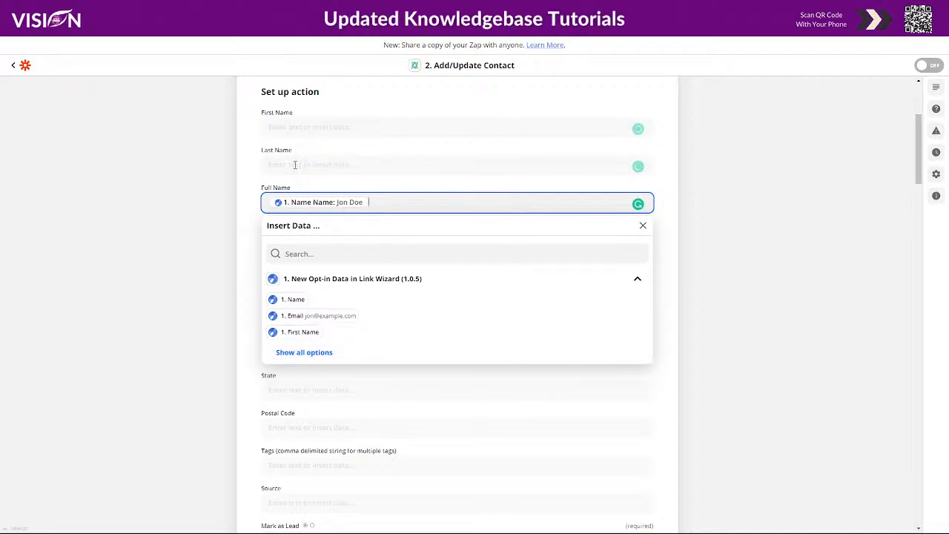
Map the contact's Email field to the Email value from the Link Wizard opt-in data
{"action": "key", "text": "Tab"}
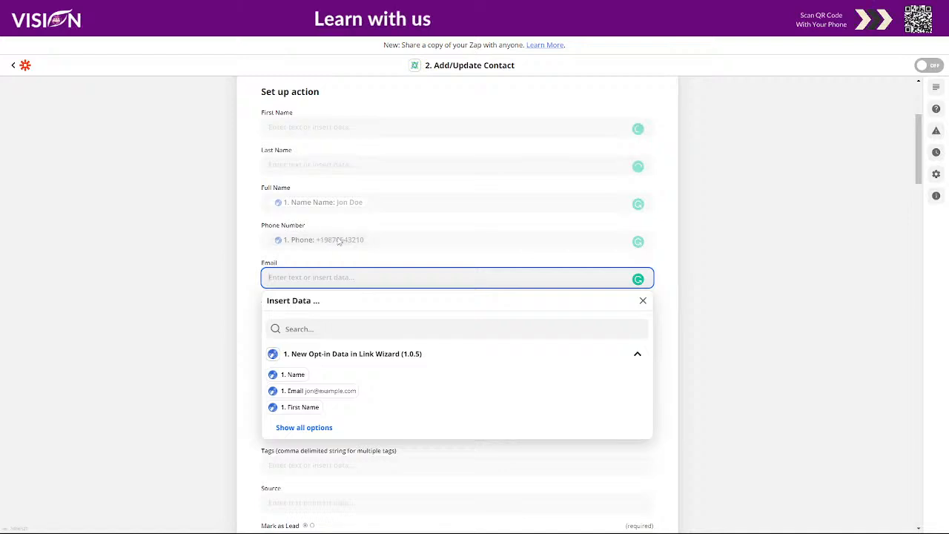
{"action": "left_click", "coordinate": [280, 392]}
{"action": "left_click", "coordinate": [667, 279]}
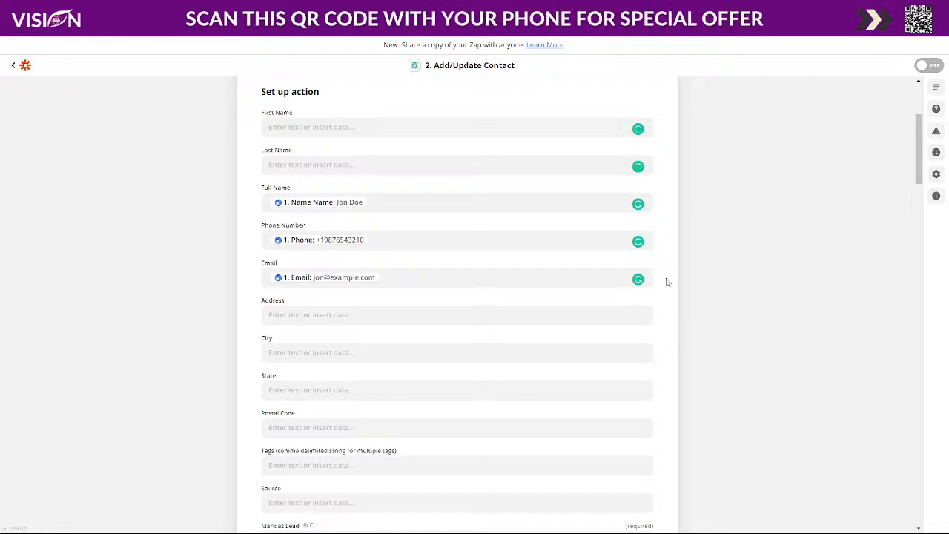
Enter LinkWizard Optin as the contact's tag
{"action": "scroll", "coordinate": [663, 288], "scroll_direction": "down", "scroll_amount": 3}
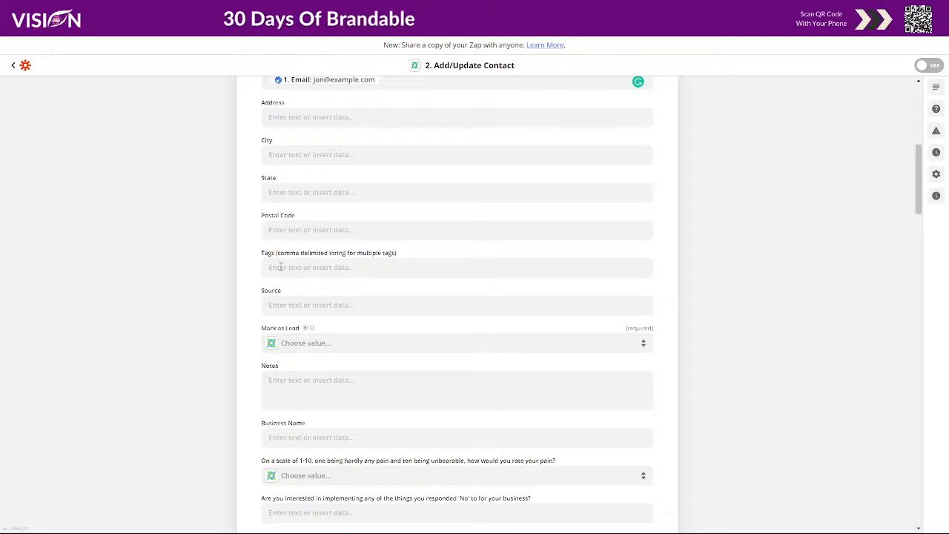
{"action": "left_click", "coordinate": [280, 267]}
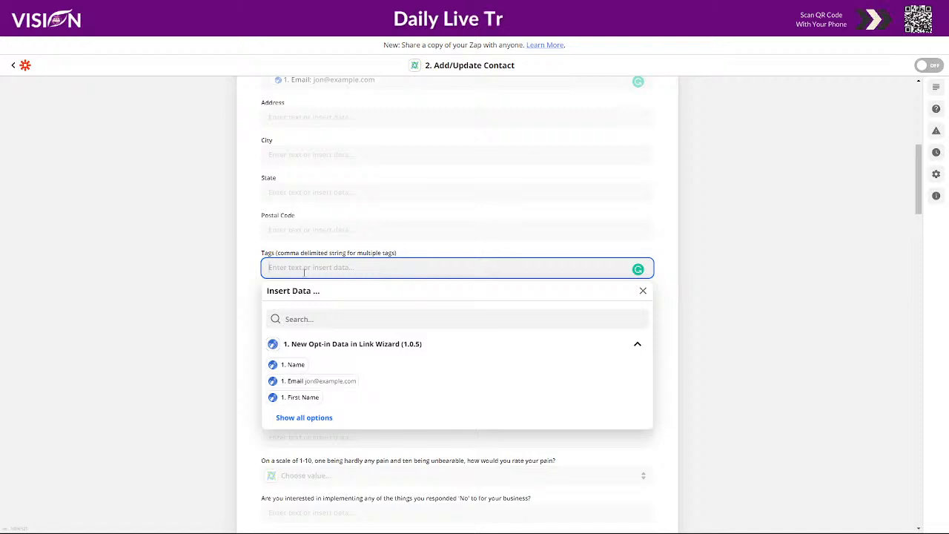
{"action": "type", "text": "Lin"}
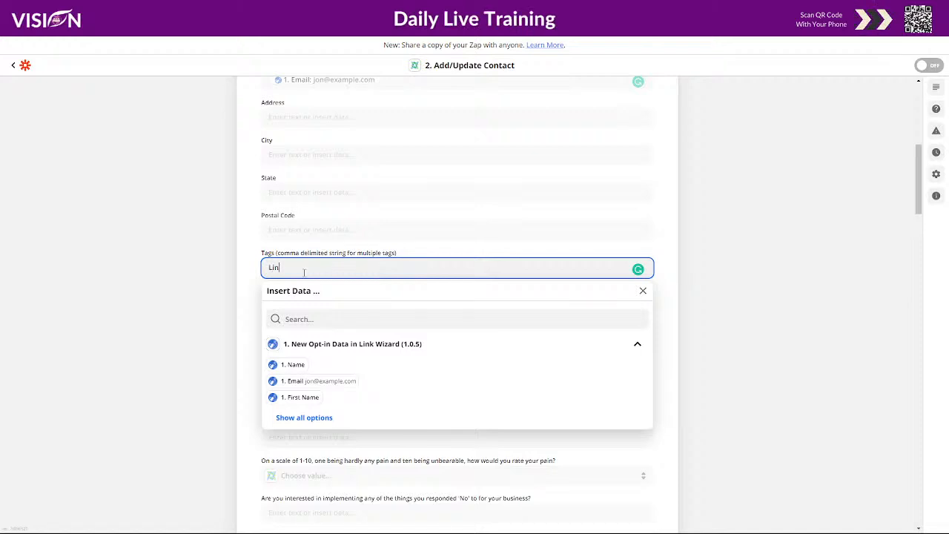
{"action": "type", "text": "kWizard Optin"}
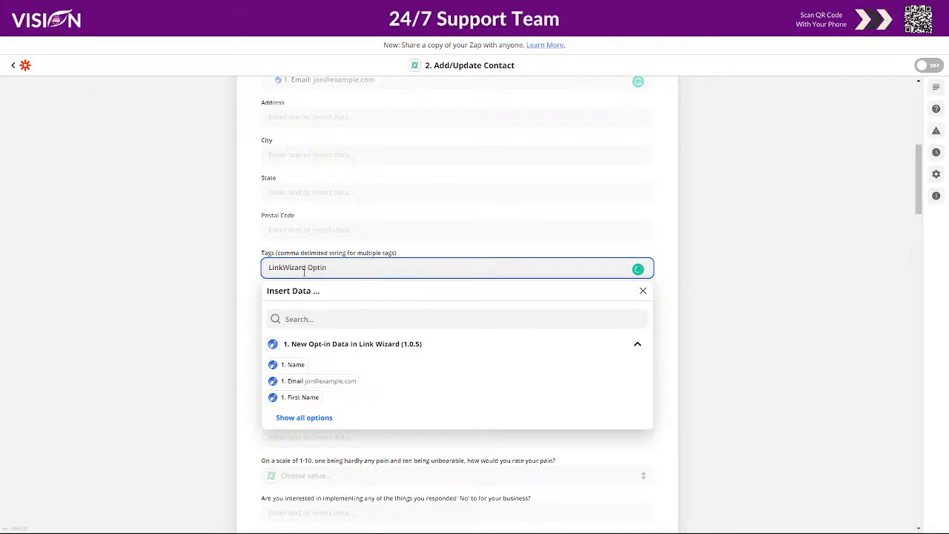
{"action": "left_click", "coordinate": [270, 268]}
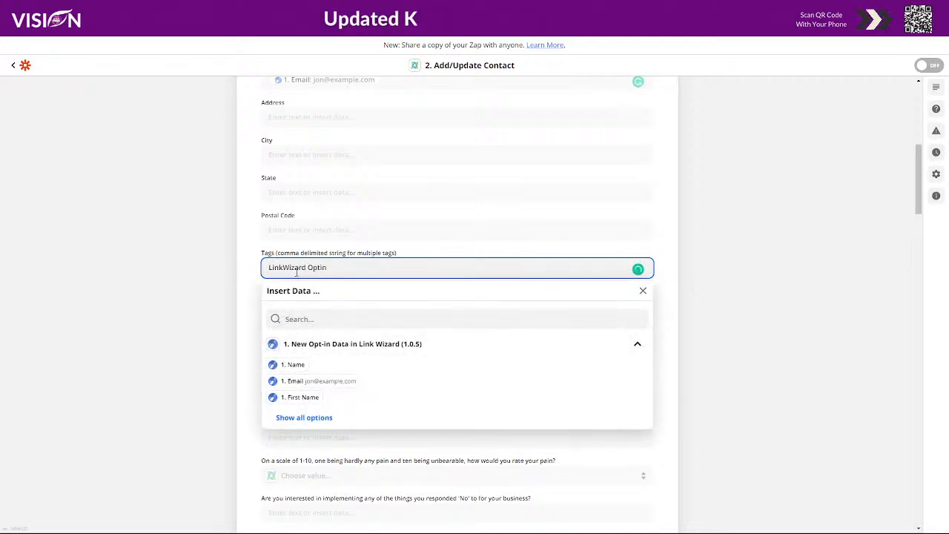
{"action": "left_click", "coordinate": [663, 246]}
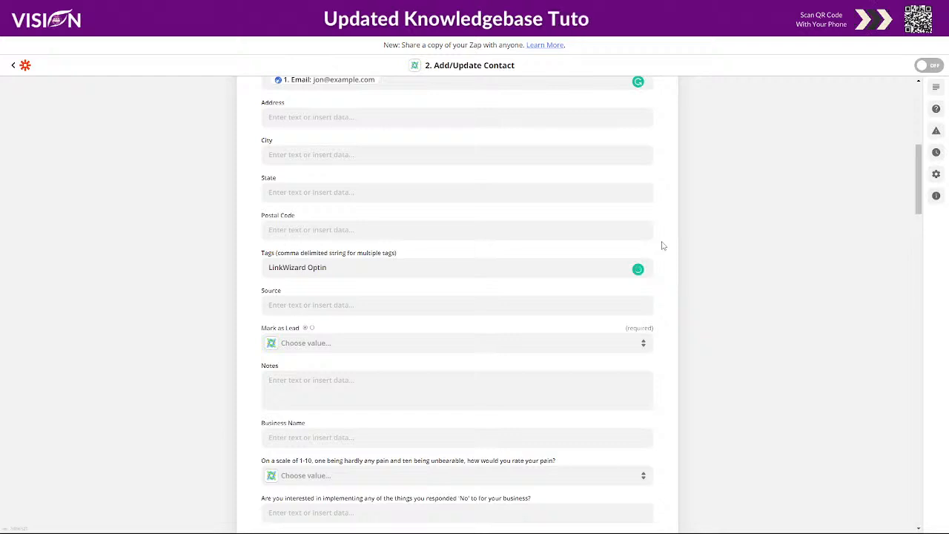
Set the required Mark as Lead field to True
{"action": "scroll", "coordinate": [665, 271], "scroll_direction": "up", "scroll_amount": 2}
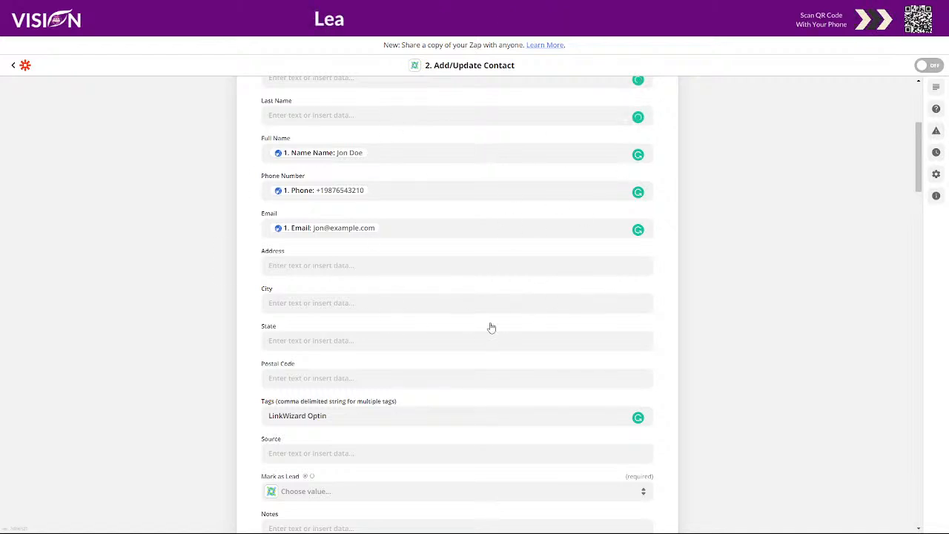
{"action": "scroll", "coordinate": [666, 378], "scroll_direction": "down", "scroll_amount": 2}
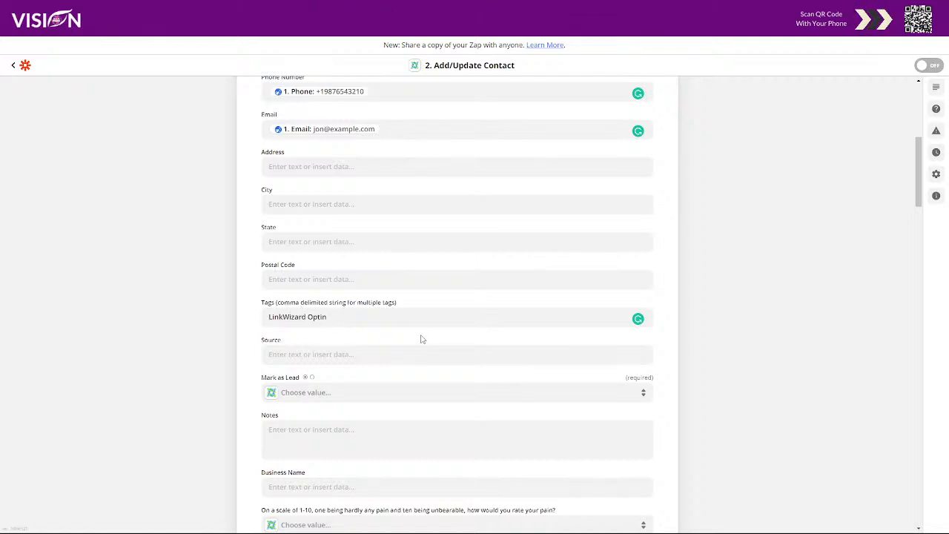
{"action": "scroll", "coordinate": [414, 348], "scroll_direction": "down", "scroll_amount": 1}
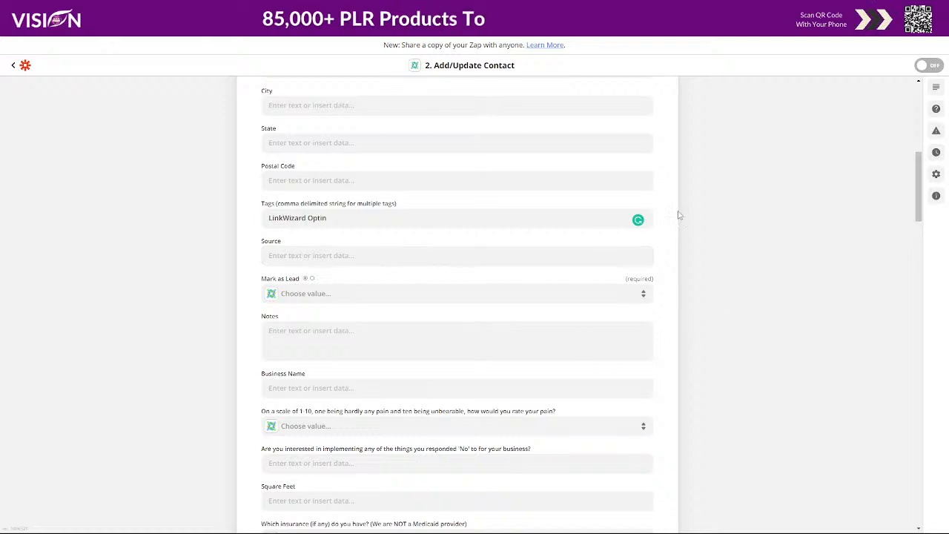
{"action": "scroll", "coordinate": [665, 215], "scroll_direction": "down", "scroll_amount": 1}
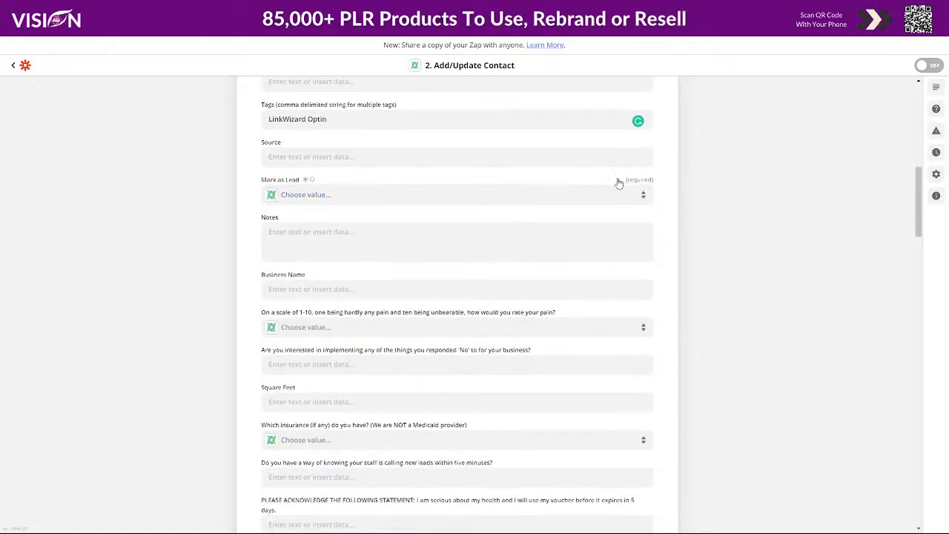
{"action": "left_click_drag", "start_coordinate": [625, 181], "coordinate": [651, 189]}
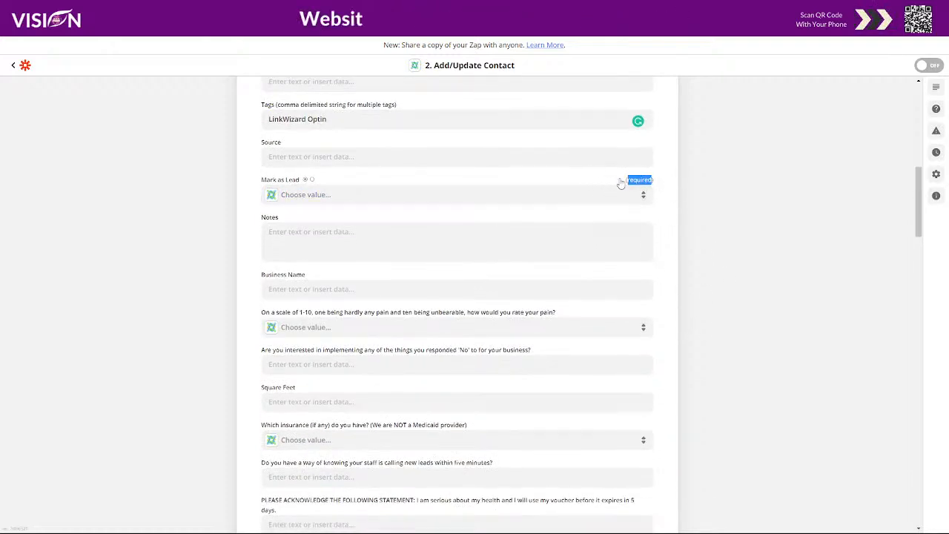
{"action": "left_click", "coordinate": [294, 195]}
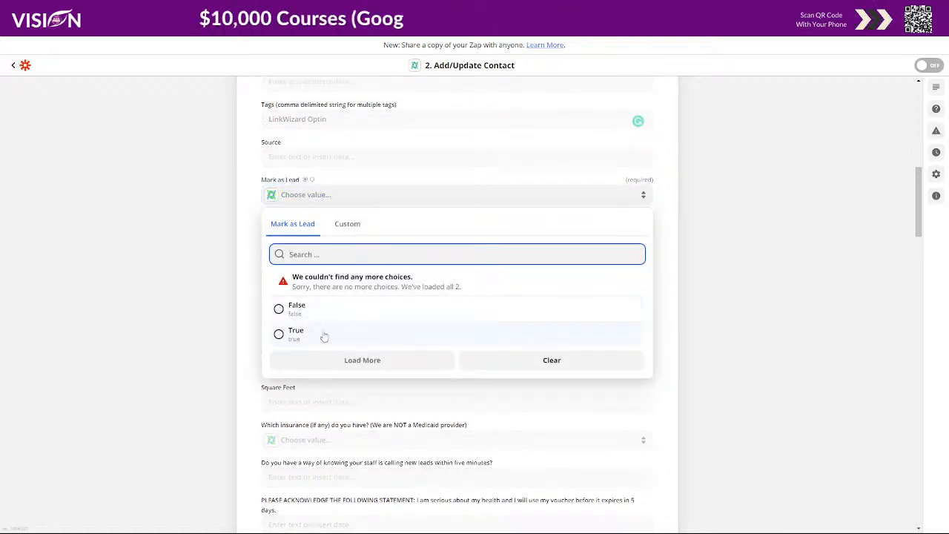
{"action": "left_click", "coordinate": [303, 340]}
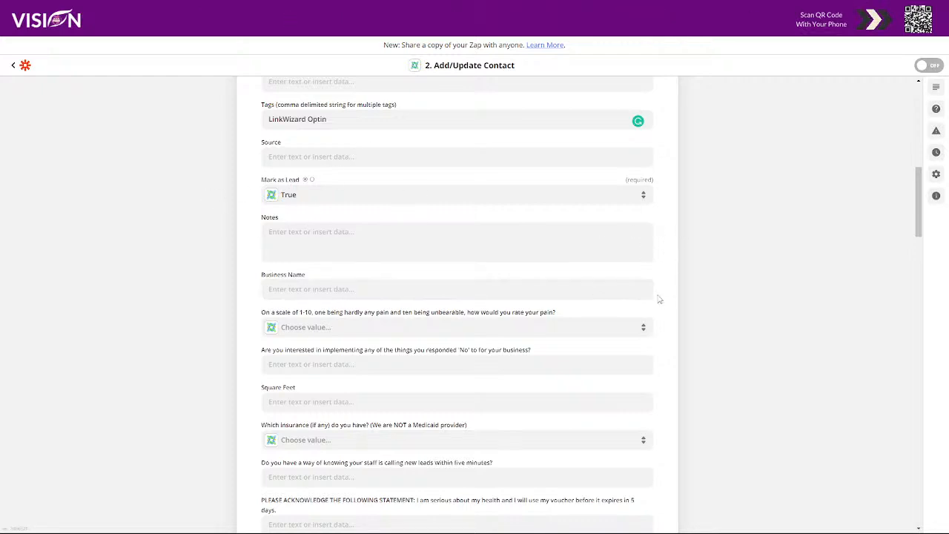
Review the remaining contact fields of the Add/Update Contact action and the values mapped so far
{"action": "scroll", "coordinate": [664, 282], "scroll_direction": "down", "scroll_amount": 10}
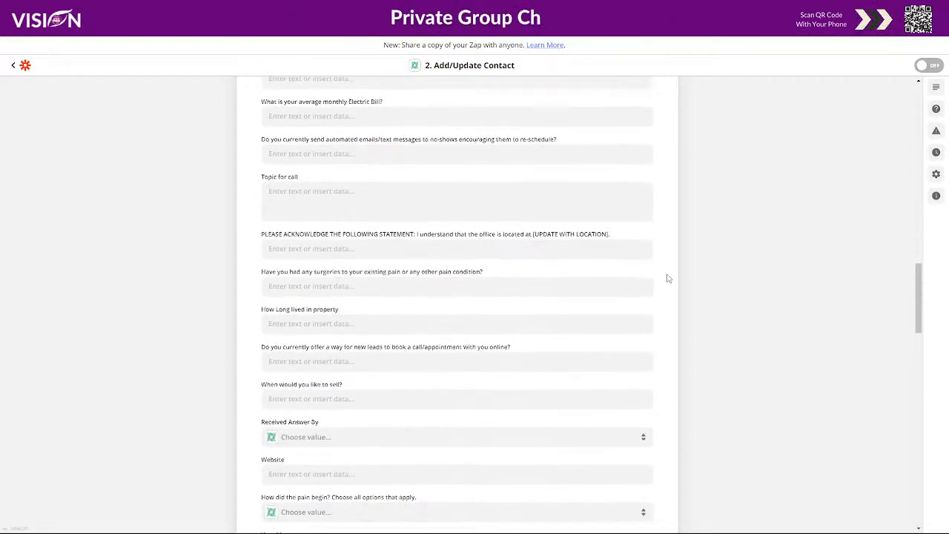
{"action": "scroll", "coordinate": [669, 278], "scroll_direction": "down", "scroll_amount": 10}
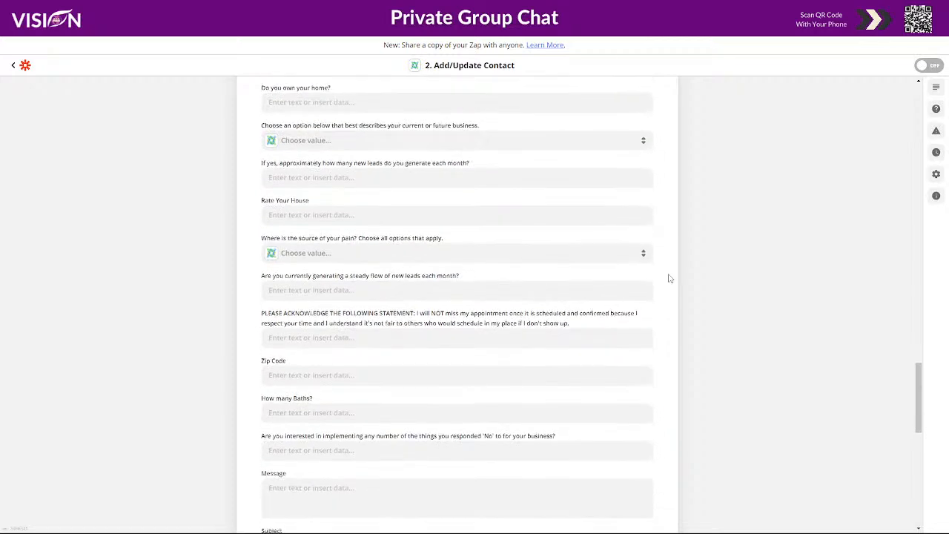
{"action": "scroll", "coordinate": [670, 278], "scroll_direction": "down", "scroll_amount": 5}
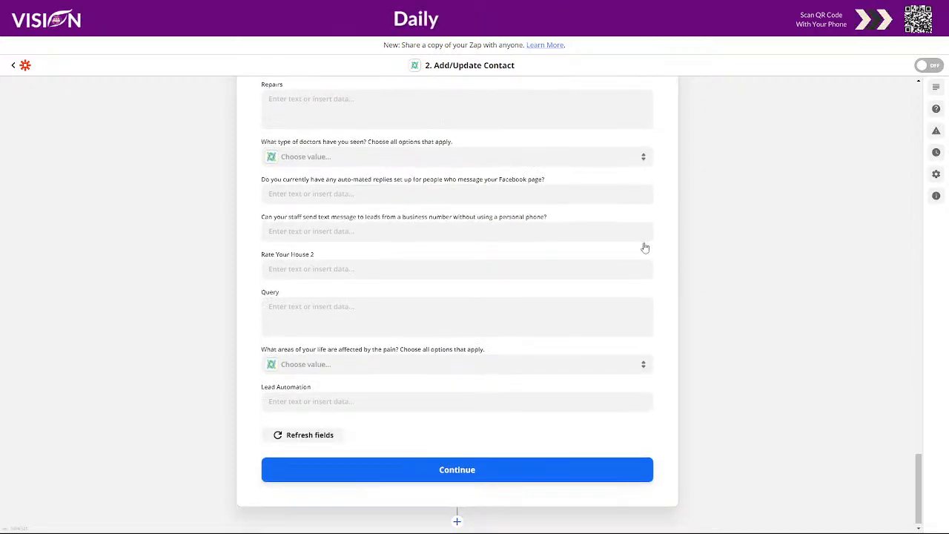
{"action": "scroll", "coordinate": [484, 295], "scroll_direction": "up", "scroll_amount": 15}
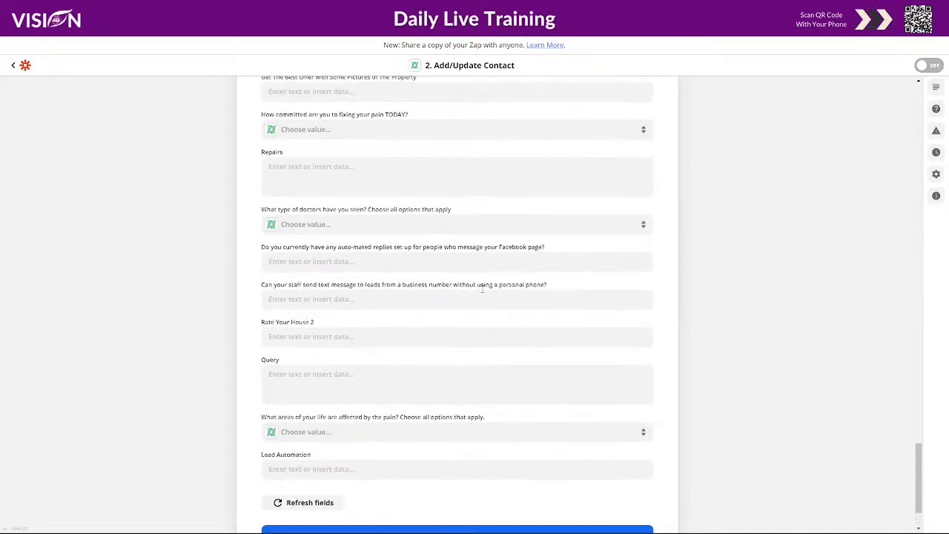
{"action": "scroll", "coordinate": [589, 316], "scroll_direction": "down", "scroll_amount": 10}
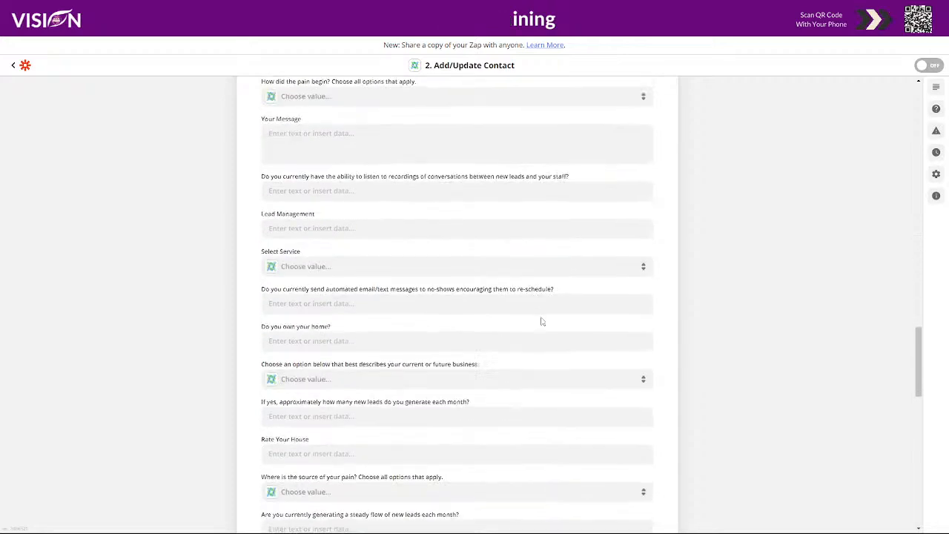
{"action": "scroll", "coordinate": [457, 322], "scroll_direction": "down", "scroll_amount": 5}
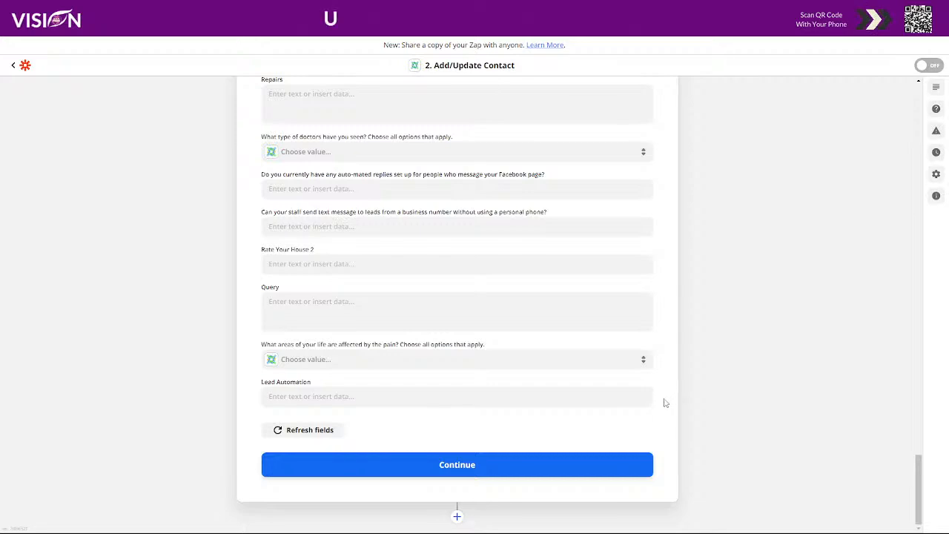
{"action": "scroll", "coordinate": [665, 402], "scroll_direction": "up", "scroll_amount": 15}
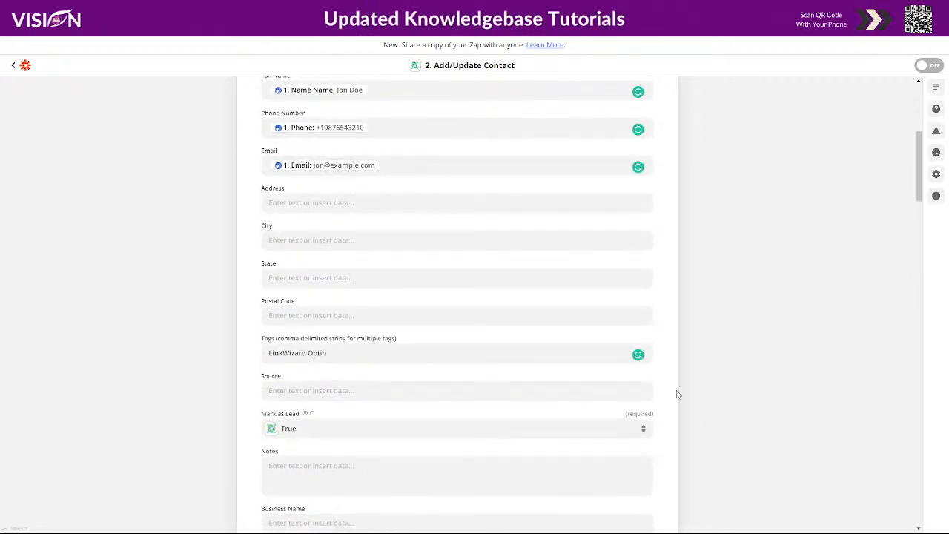
{"action": "scroll", "coordinate": [676, 395], "scroll_direction": "down", "scroll_amount": 6}
{"action": "scroll", "coordinate": [347, 225], "scroll_direction": "up", "scroll_amount": 6}
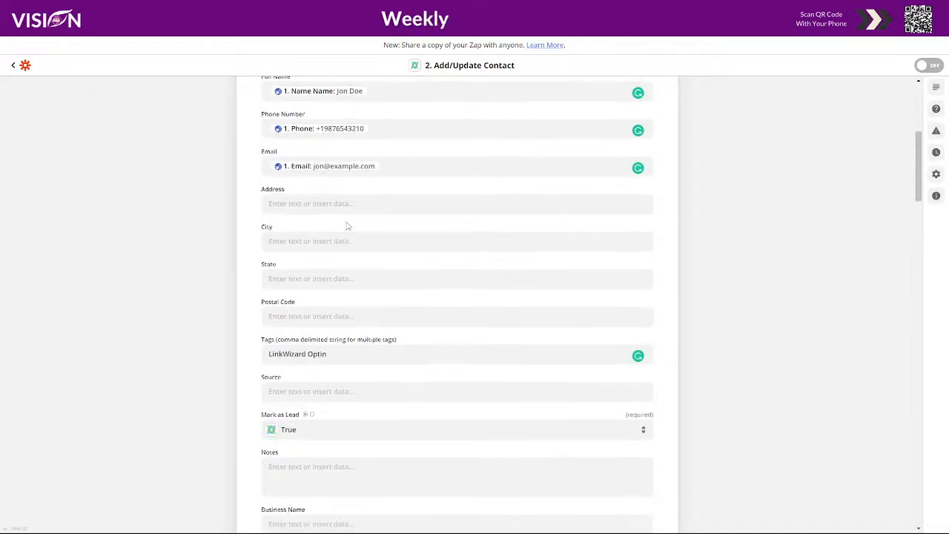
{"action": "scroll", "coordinate": [347, 226], "scroll_direction": "up", "scroll_amount": 3}
{"action": "scroll", "coordinate": [349, 238], "scroll_direction": "down", "scroll_amount": 6}
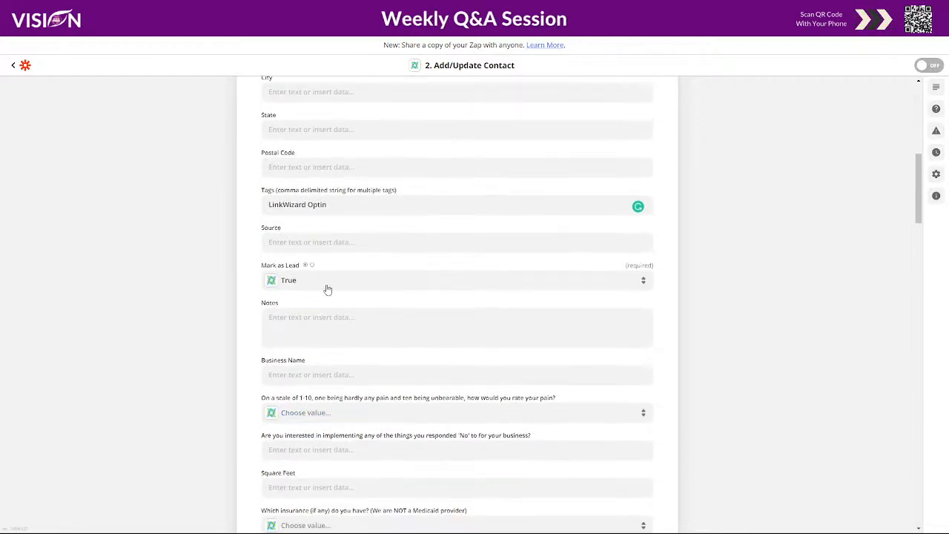
Complete the Add/Update Contact action setup and run its test with review to send the sample contact to LeadConnector
{"action": "scroll", "coordinate": [661, 433], "scroll_direction": "down", "scroll_amount": 15}
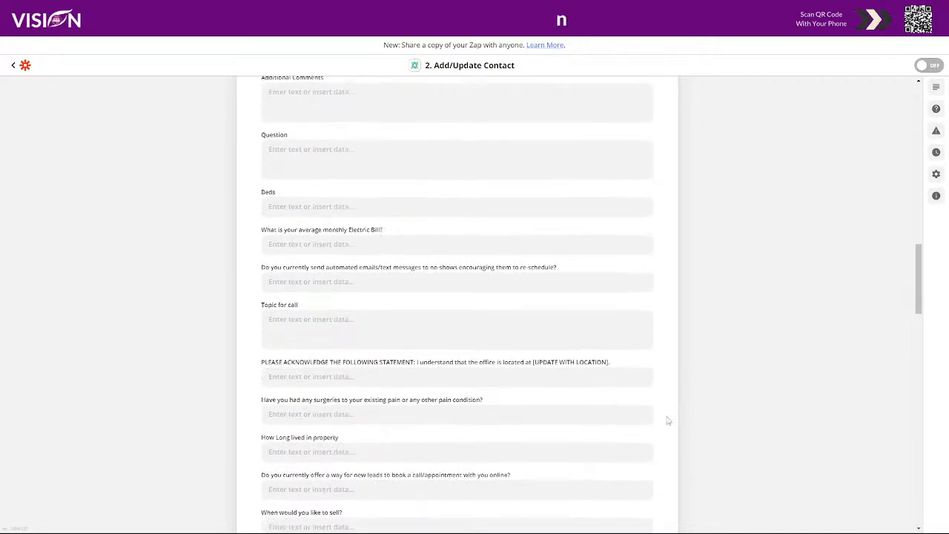
{"action": "scroll", "coordinate": [491, 474], "scroll_direction": "down", "scroll_amount": 10}
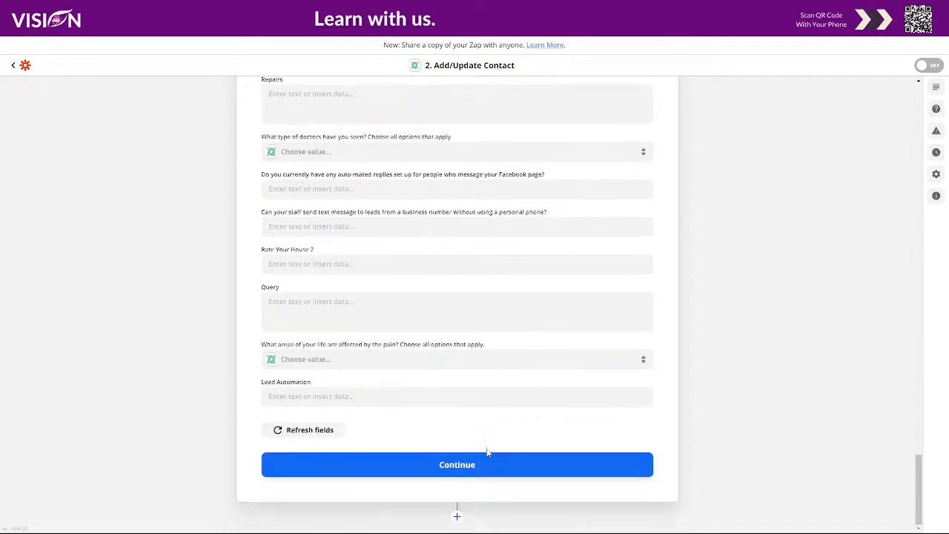
{"action": "left_click", "coordinate": [453, 462]}
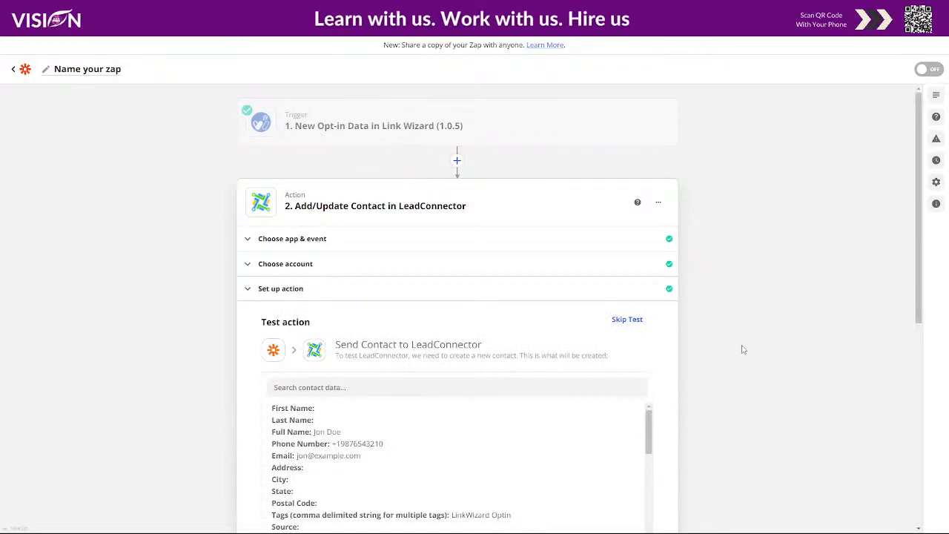
{"action": "scroll", "coordinate": [656, 341], "scroll_direction": "down", "scroll_amount": 5}
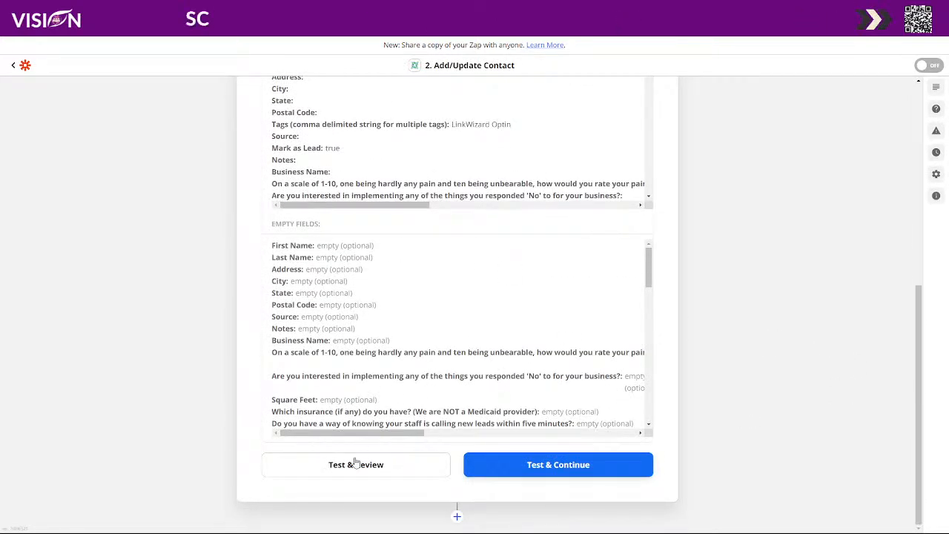
{"action": "left_click", "coordinate": [350, 466]}
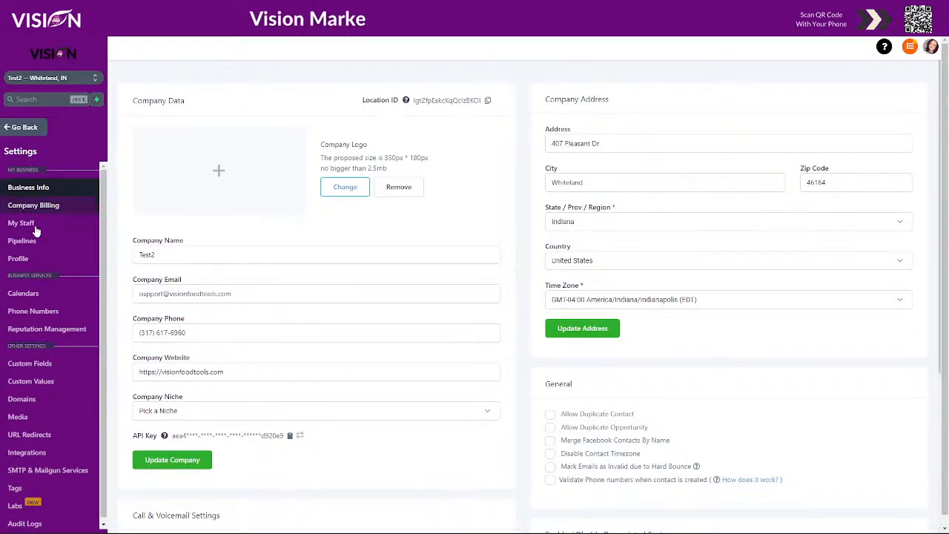
Switch to the Vision CRM, leave the account settings and open the contacts list to check for the test contact
{"action": "left_click", "coordinate": [36, 128]}
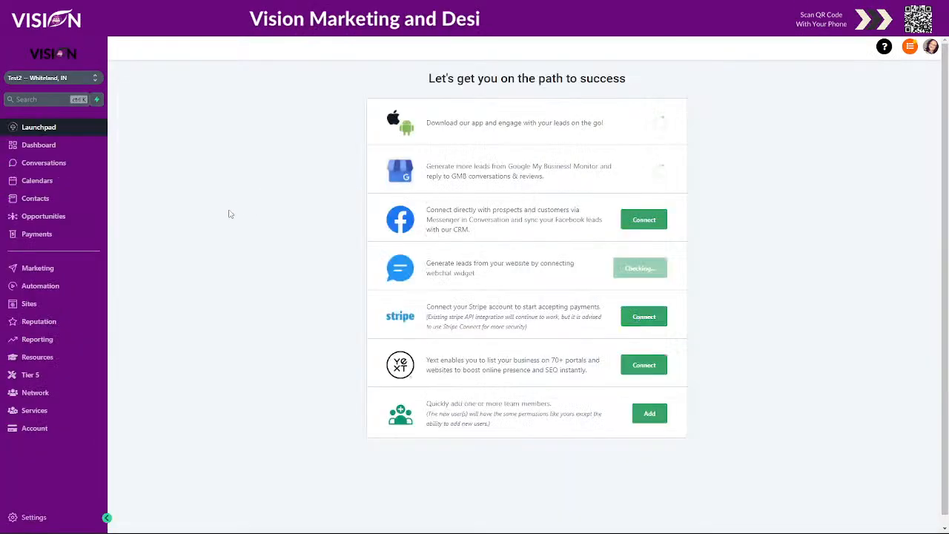
{"action": "left_click", "coordinate": [37, 198]}
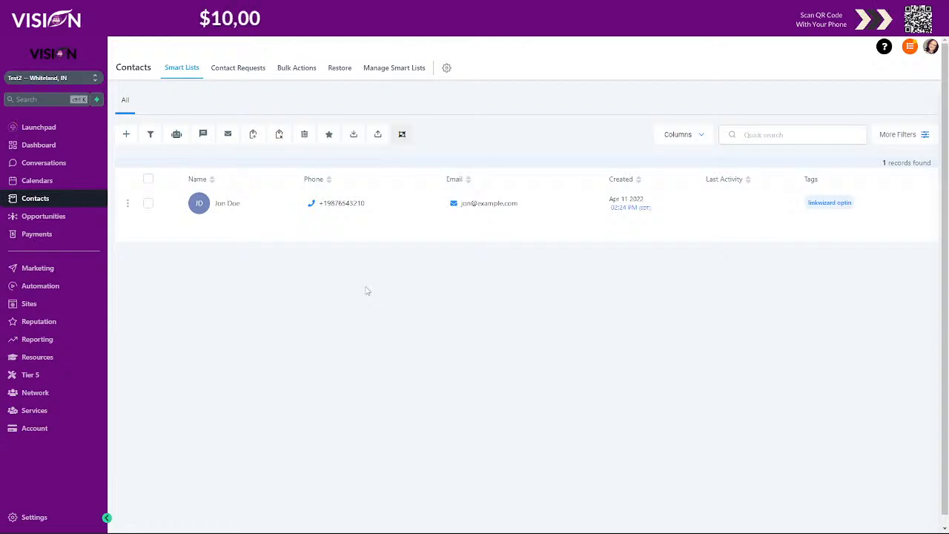
Create a new workflow in the Automation section of the CRM
{"action": "left_click", "coordinate": [47, 287]}
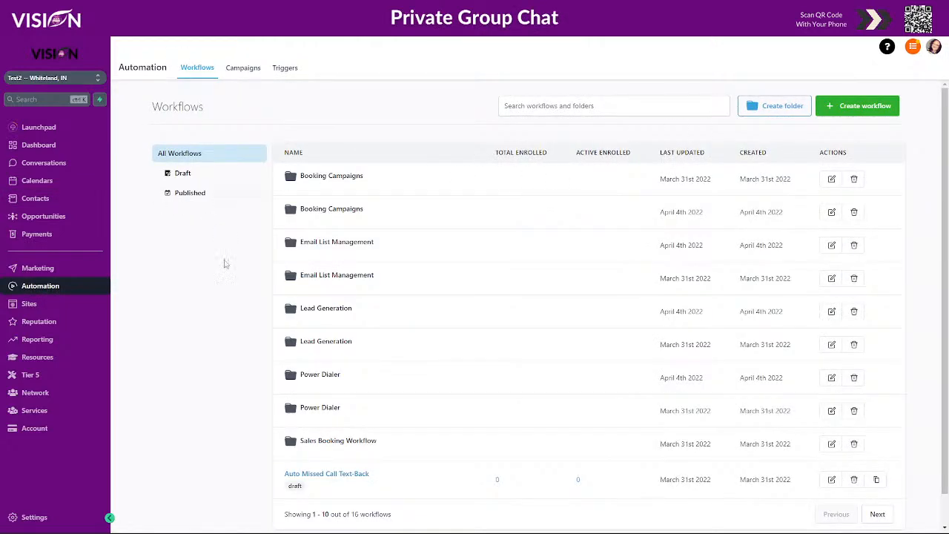
{"action": "left_click", "coordinate": [857, 109]}
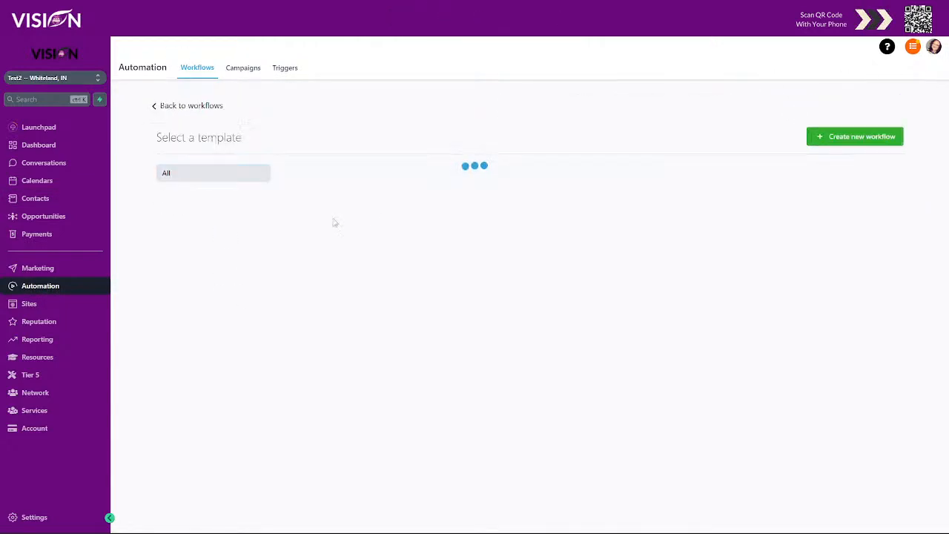
{"action": "left_click", "coordinate": [329, 252]}
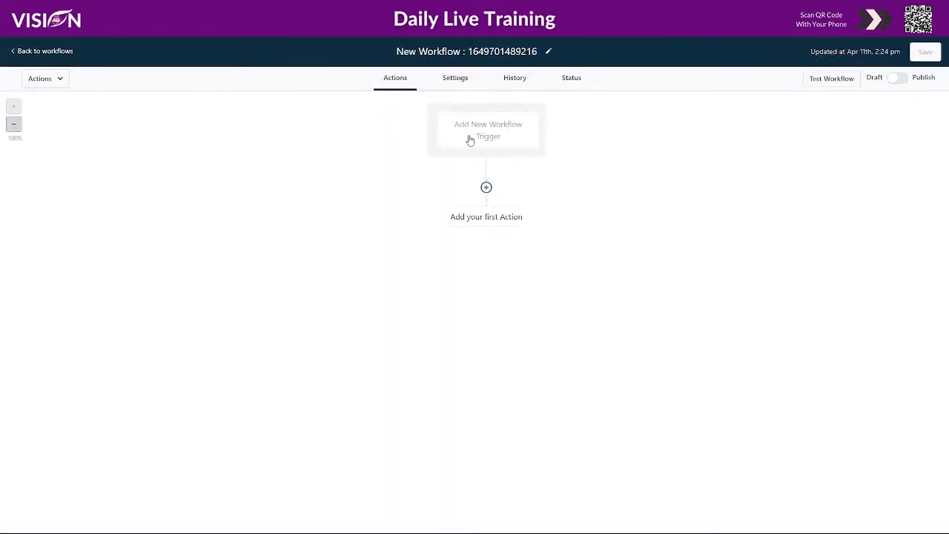
Add a workflow trigger of the CRM type and choose Contact Tag as the trigger
{"action": "left_click", "coordinate": [469, 140]}
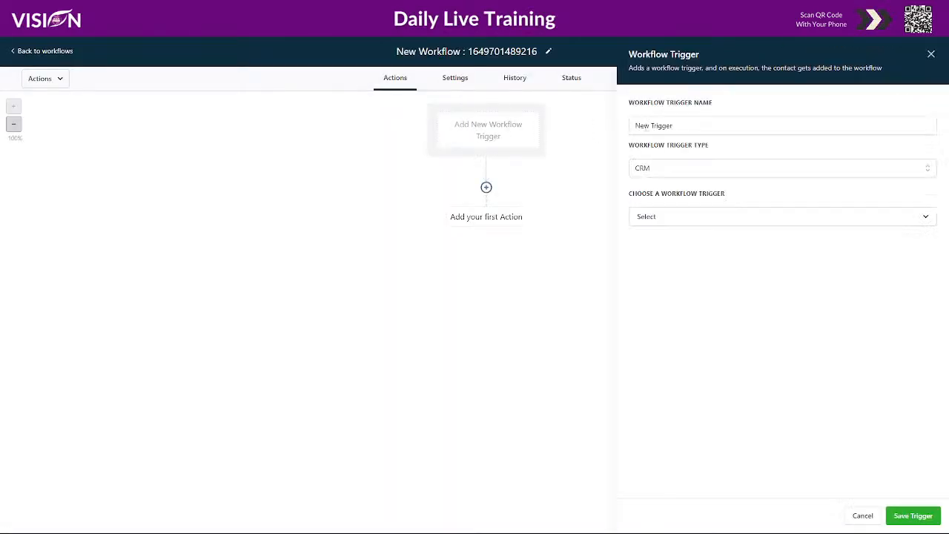
{"action": "left_click", "coordinate": [670, 218]}
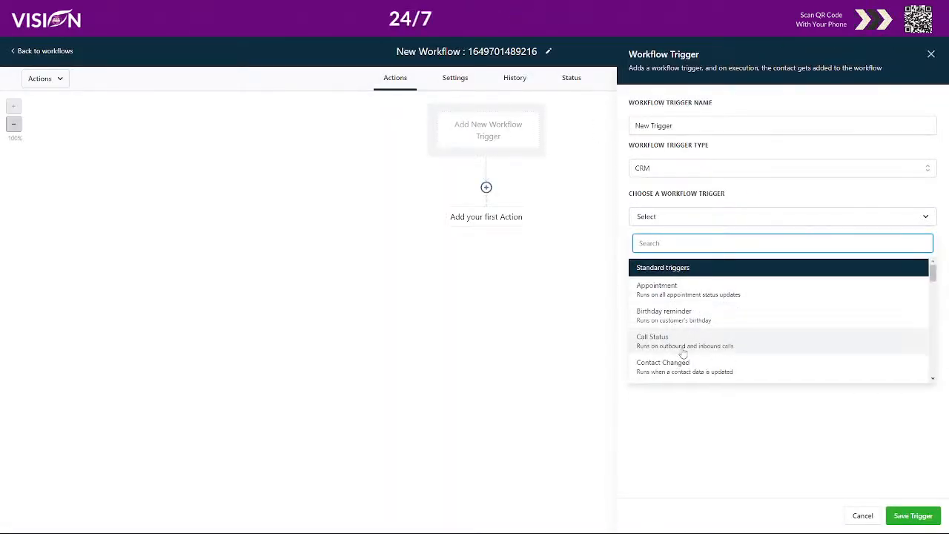
{"action": "scroll", "coordinate": [681, 349], "scroll_direction": "down", "scroll_amount": 1}
{"action": "scroll", "coordinate": [680, 345], "scroll_direction": "down", "scroll_amount": 2}
{"action": "left_click", "coordinate": [670, 299]}
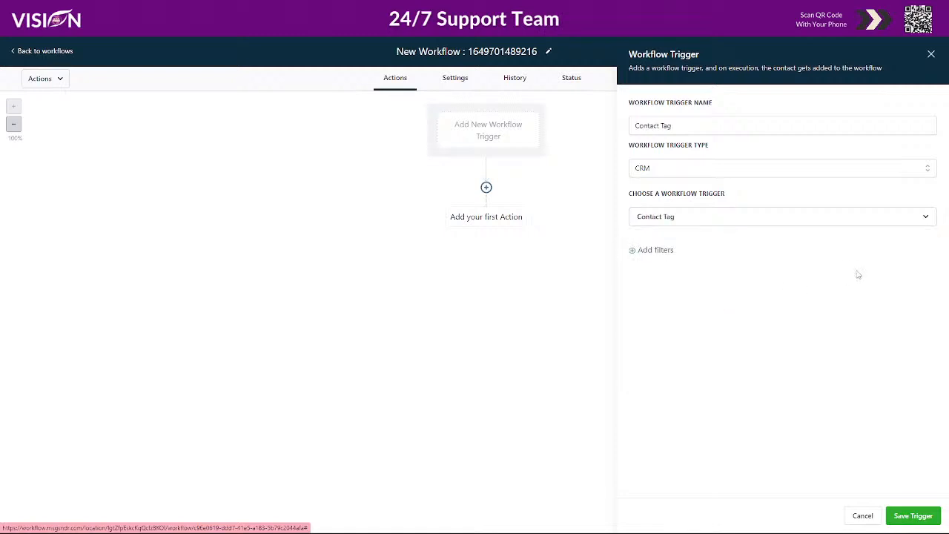
Filter the Contact Tag trigger by Tag Added with the tag "linkwizard optin" and save the trigger
{"action": "left_click", "coordinate": [647, 251]}
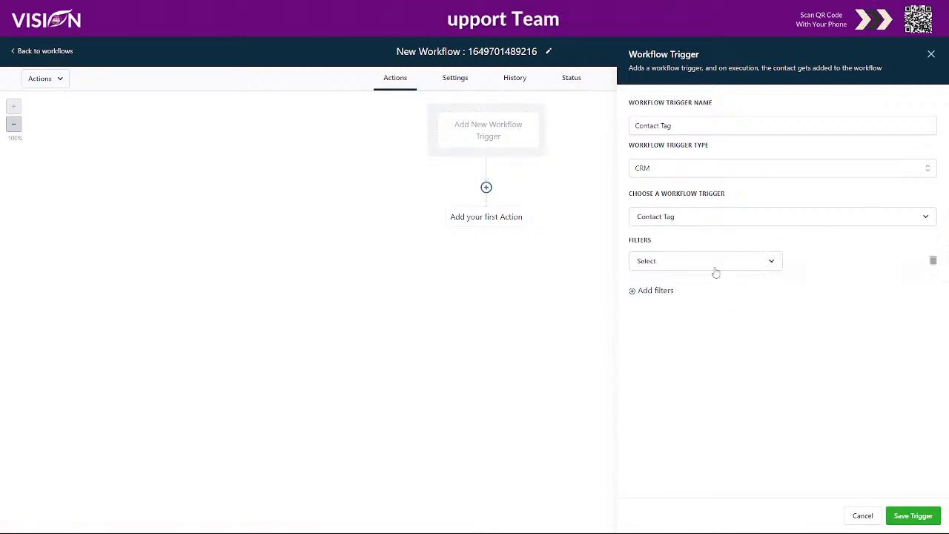
{"action": "left_click", "coordinate": [674, 265]}
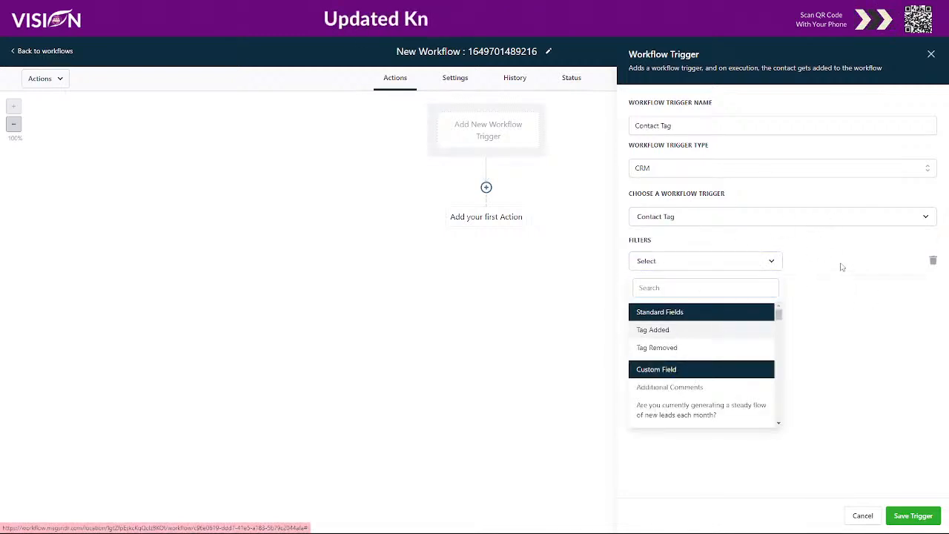
{"action": "left_click", "coordinate": [680, 332]}
{"action": "left_click", "coordinate": [836, 263]}
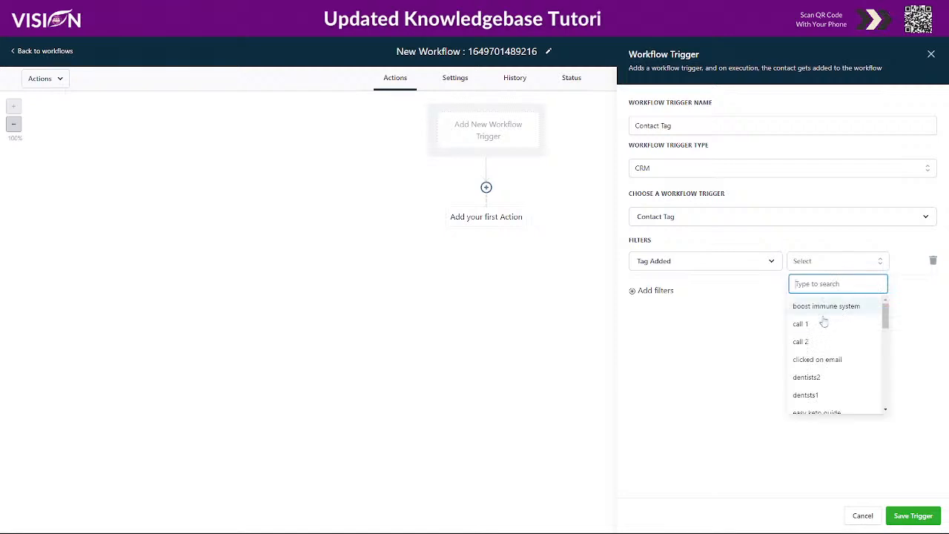
{"action": "scroll", "coordinate": [831, 326], "scroll_direction": "down", "scroll_amount": 5}
{"action": "scroll", "coordinate": [828, 352], "scroll_direction": "down", "scroll_amount": 1}
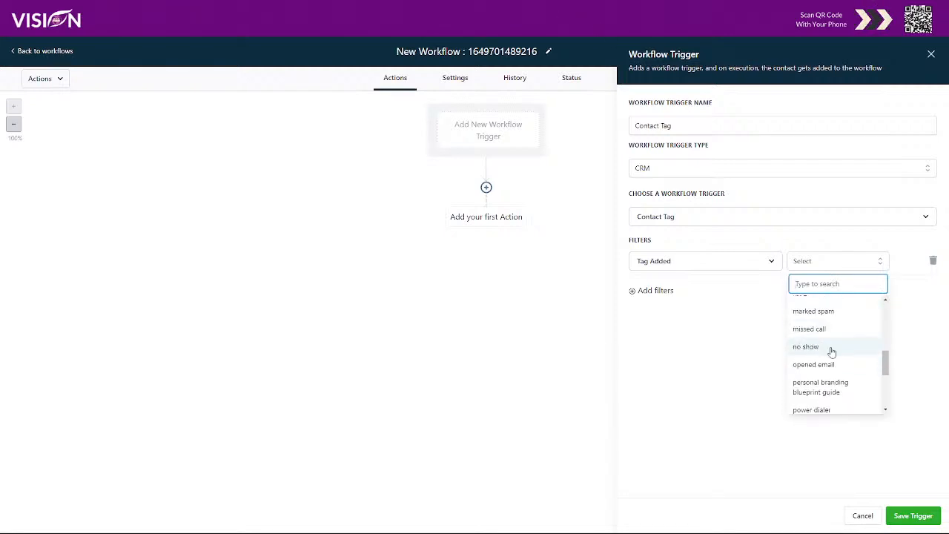
{"action": "scroll", "coordinate": [828, 347], "scroll_direction": "up", "scroll_amount": 1}
{"action": "left_click", "coordinate": [820, 304]}
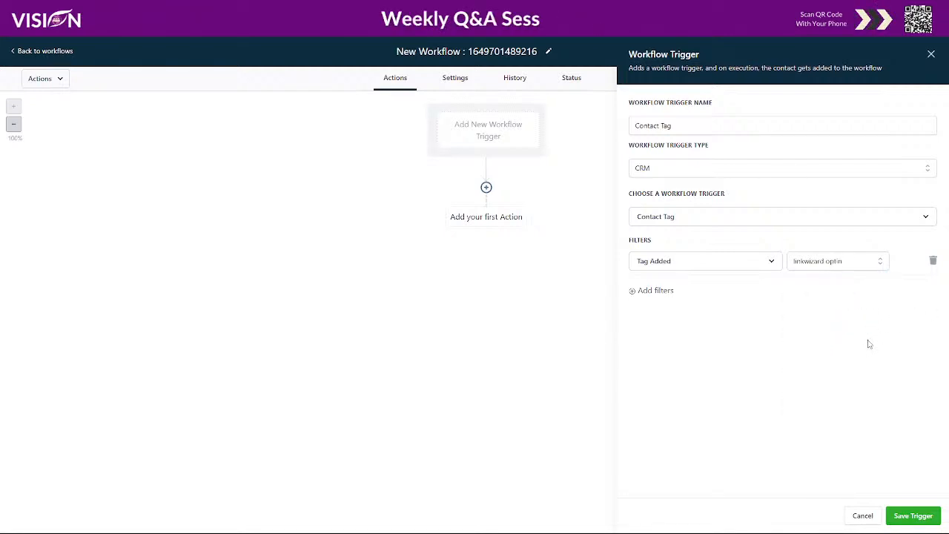
{"action": "left_click", "coordinate": [911, 515]}
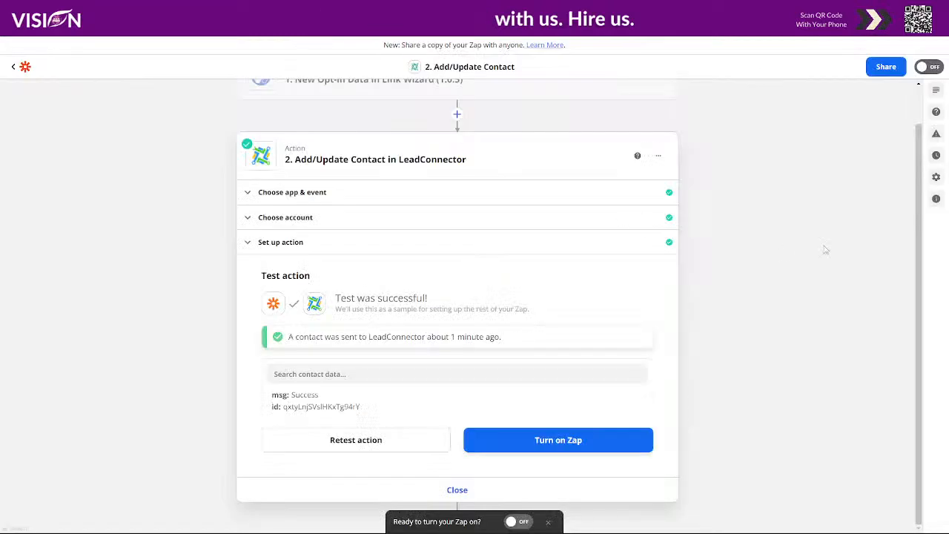
Review the Contact Tag trigger's settings and tag filter, and close them without changes
{"action": "scroll", "coordinate": [363, 138], "scroll_direction": "up", "scroll_amount": 1}
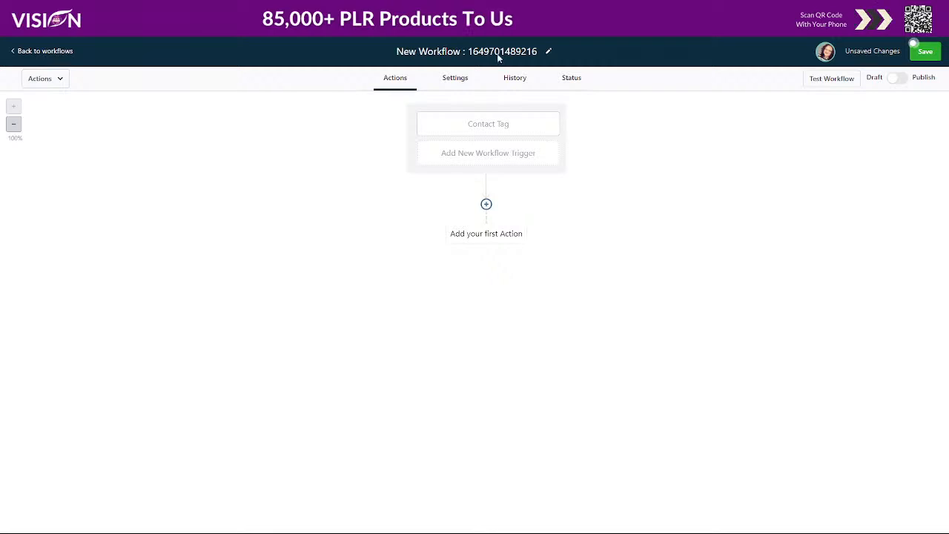
{"action": "left_click", "coordinate": [488, 124]}
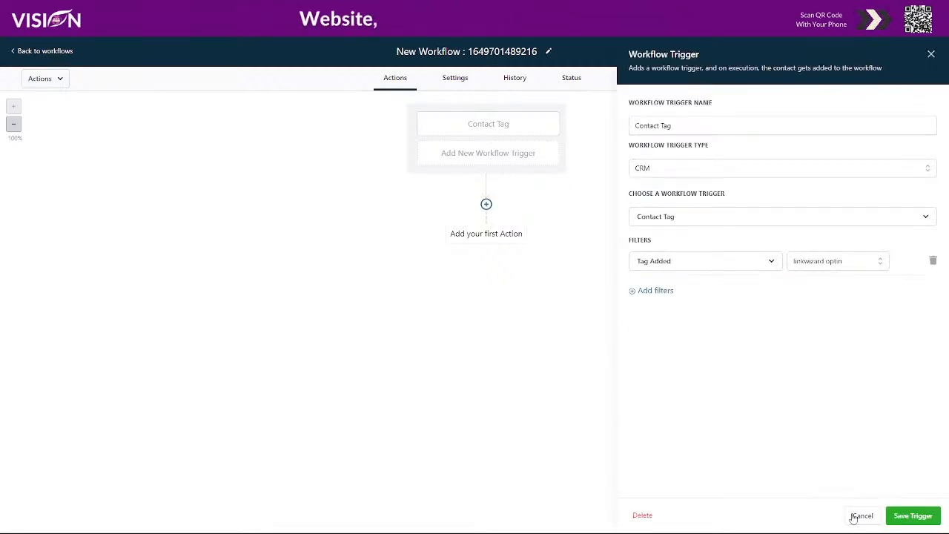
{"action": "left_click", "coordinate": [855, 516]}
Examine the communication, CRM, membership and condition actions available for the workflow's first step, and close the list without adding one
{"action": "left_click", "coordinate": [486, 205]}
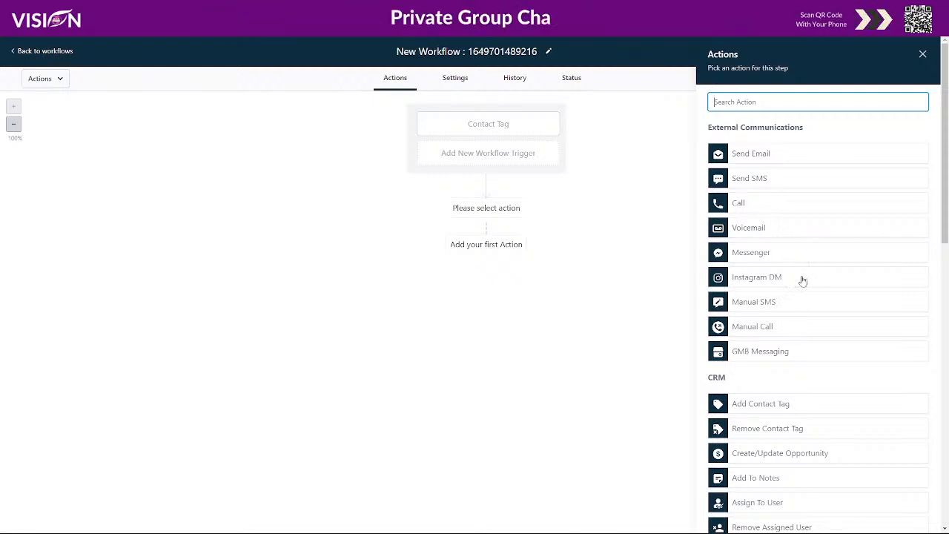
{"action": "scroll", "coordinate": [826, 267], "scroll_direction": "down", "scroll_amount": 4}
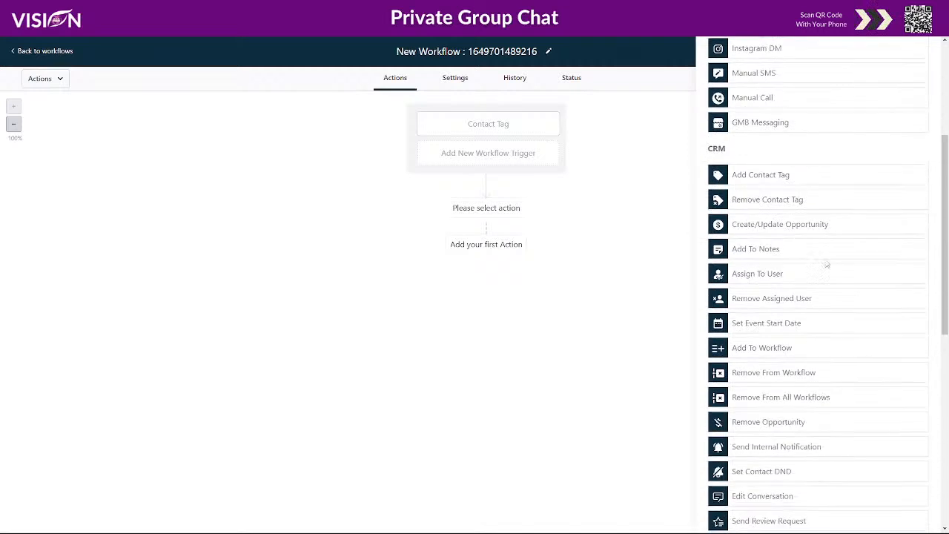
{"action": "scroll", "coordinate": [825, 259], "scroll_direction": "down", "scroll_amount": 1}
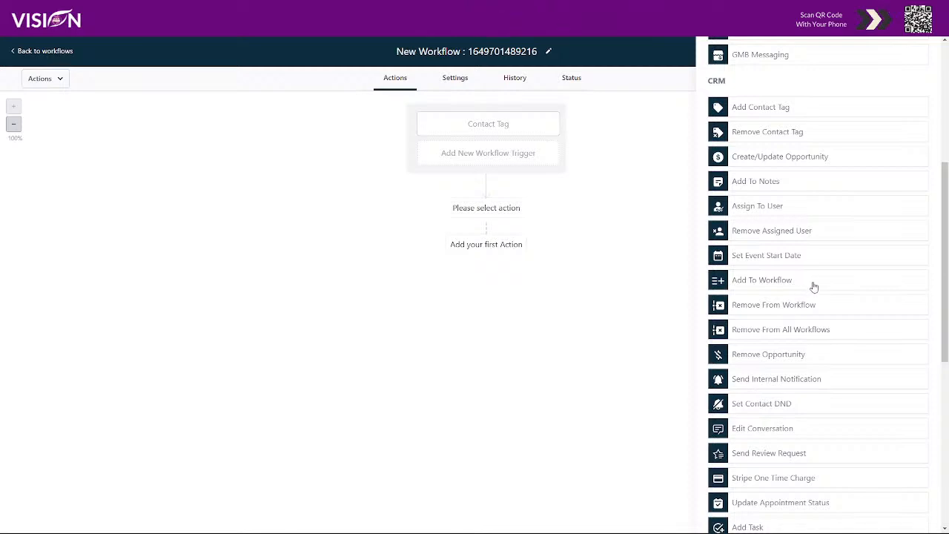
{"action": "scroll", "coordinate": [828, 293], "scroll_direction": "down", "scroll_amount": 2}
{"action": "scroll", "coordinate": [829, 293], "scroll_direction": "down", "scroll_amount": 2}
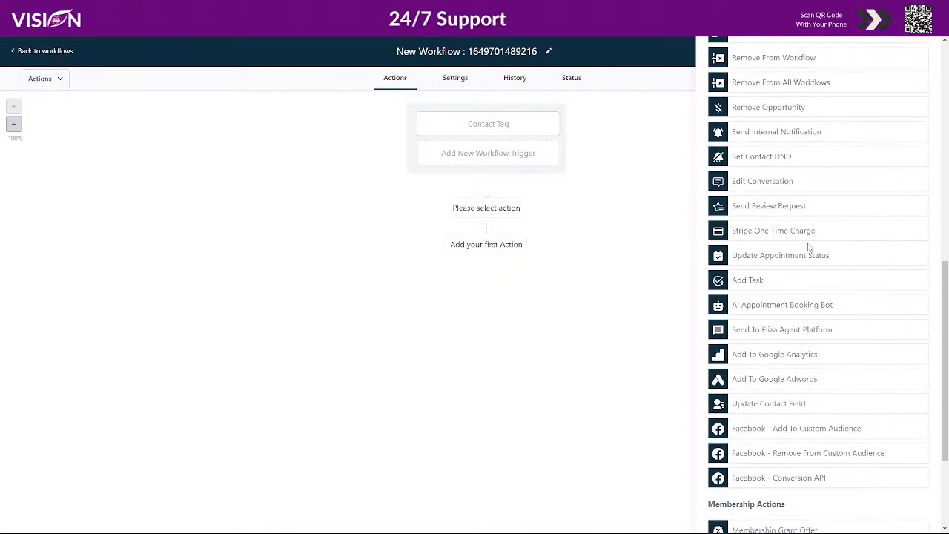
{"action": "scroll", "coordinate": [813, 228], "scroll_direction": "down", "scroll_amount": 3}
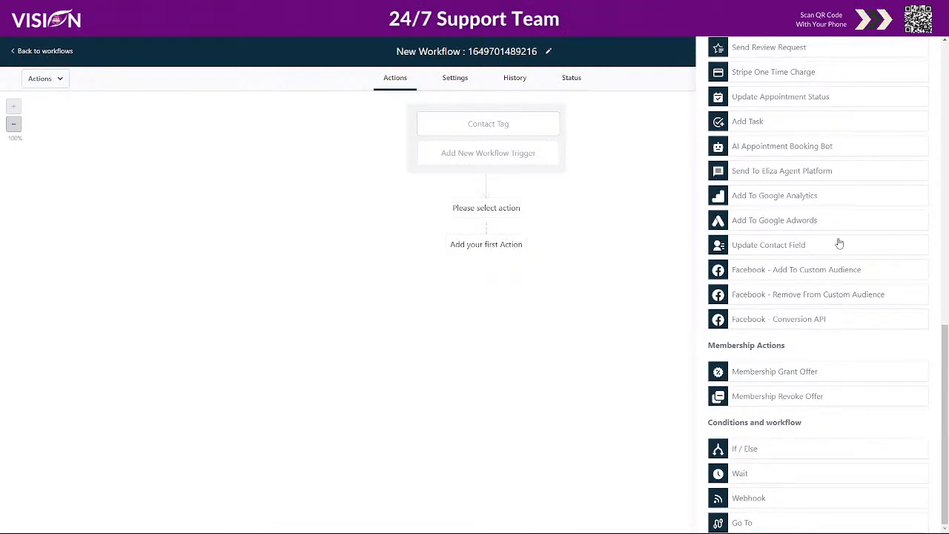
{"action": "scroll", "coordinate": [864, 356], "scroll_direction": "up", "scroll_amount": 10}
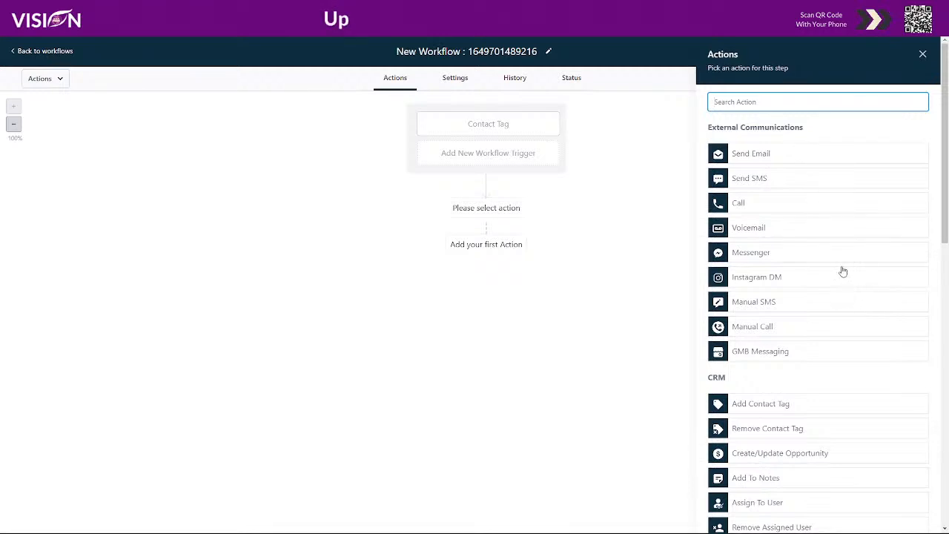
{"action": "left_click", "coordinate": [922, 55]}
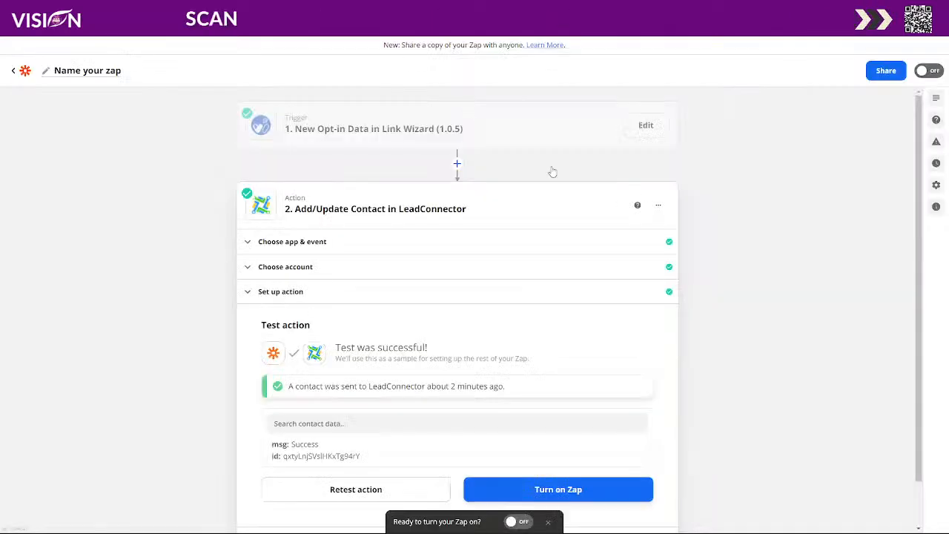
Switch to Zapier and turn on the Zap connecting Link Wizard opt-ins to LeadConnector
{"action": "scroll", "coordinate": [751, 310], "scroll_direction": "down", "scroll_amount": 1}
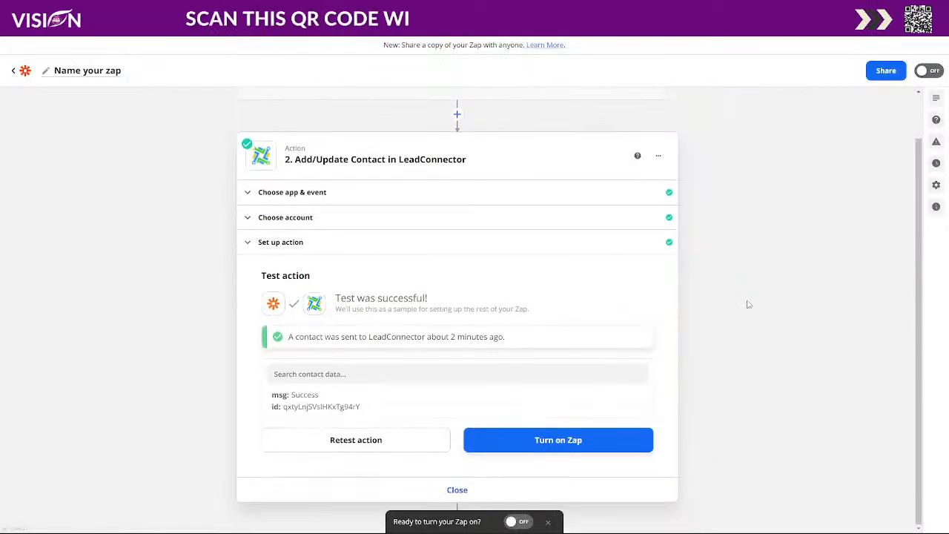
{"action": "left_click", "coordinate": [553, 446]}
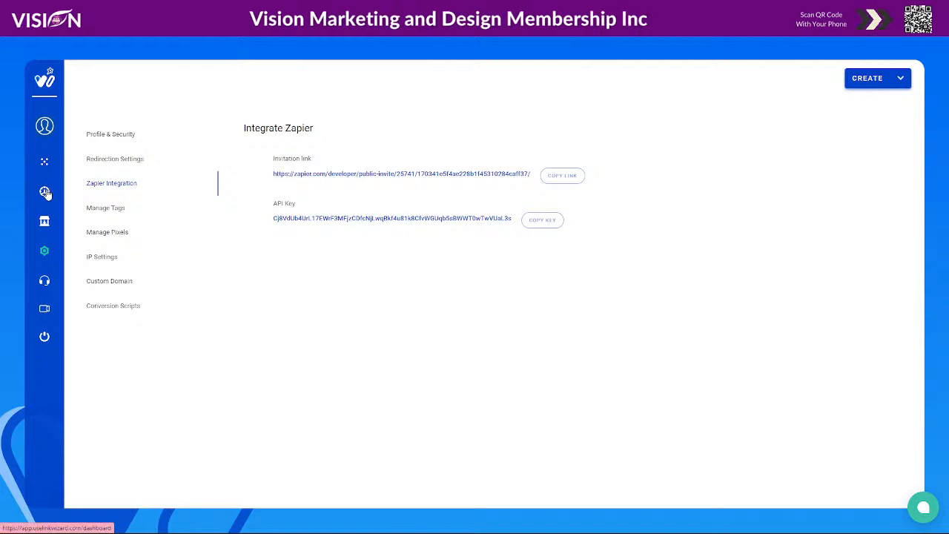
Switch to Link Wizard, copy the existing opt-in link from the dashboard and open it in a new browser tab
{"action": "left_click", "coordinate": [45, 191]}
{"action": "left_click", "coordinate": [676, 112]}
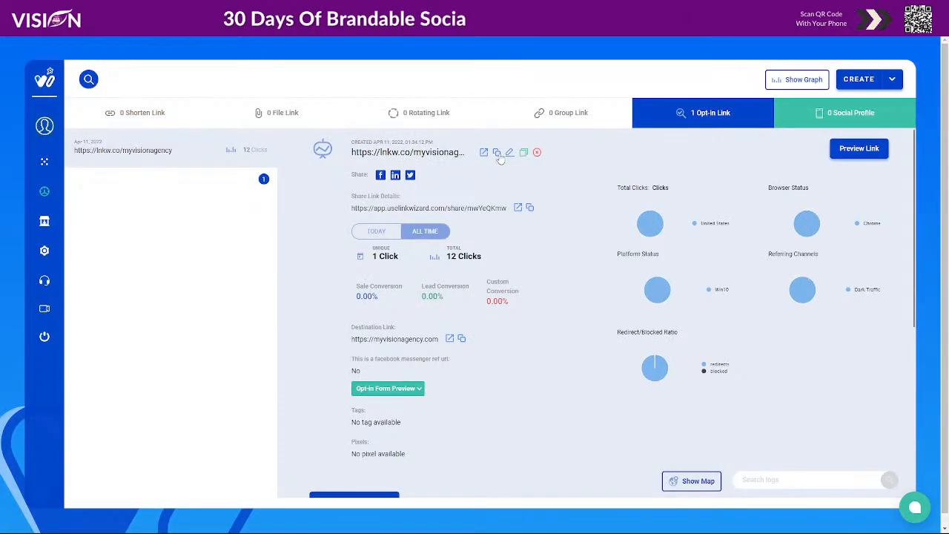
{"action": "left_click", "coordinate": [572, 10]}
{"action": "left_click", "coordinate": [519, 26]}
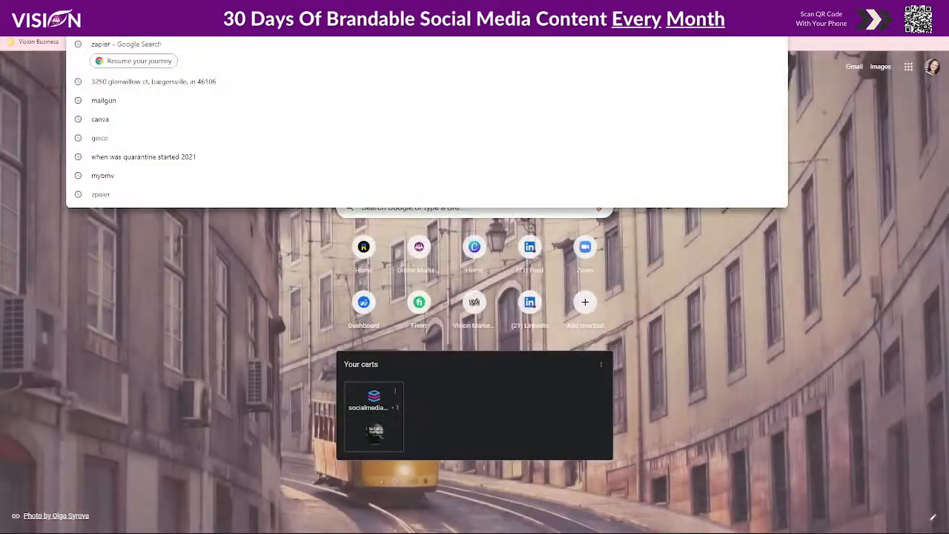
{"action": "key", "text": "ctrl+v"}
{"action": "key", "text": "Return"}
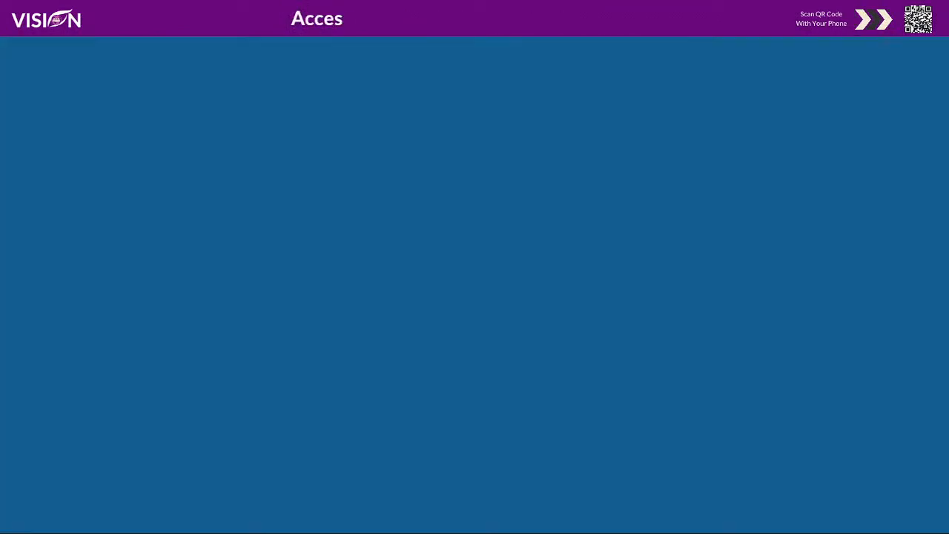